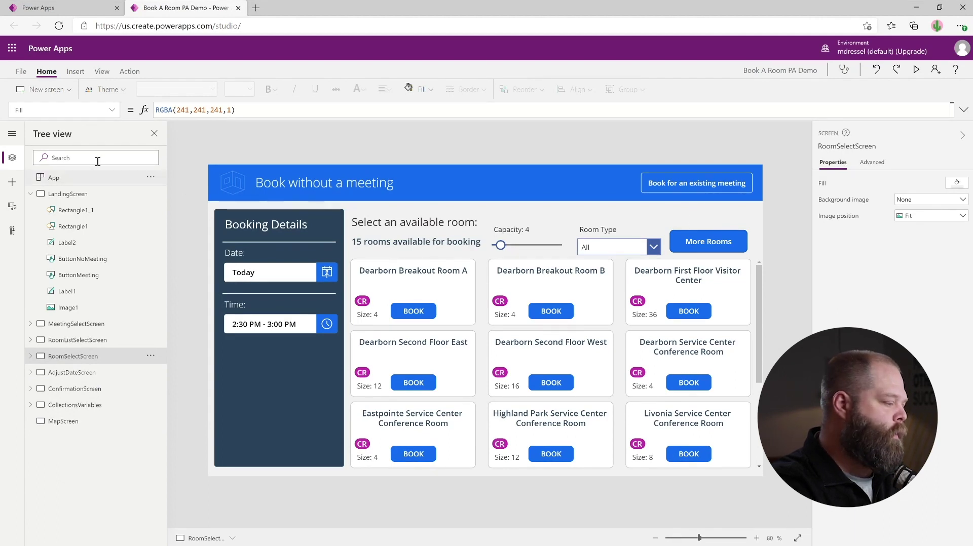
- Insert a button about 190 by 58 directly above the More Rooms button and set its text to "Show On a Map"
click(12, 182)
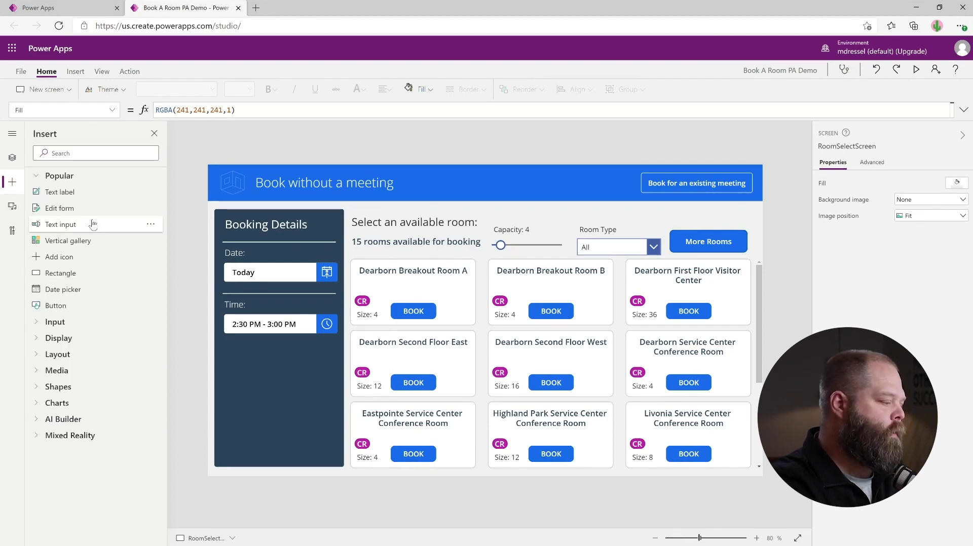
click(58, 306)
drag(254, 198, 745, 224)
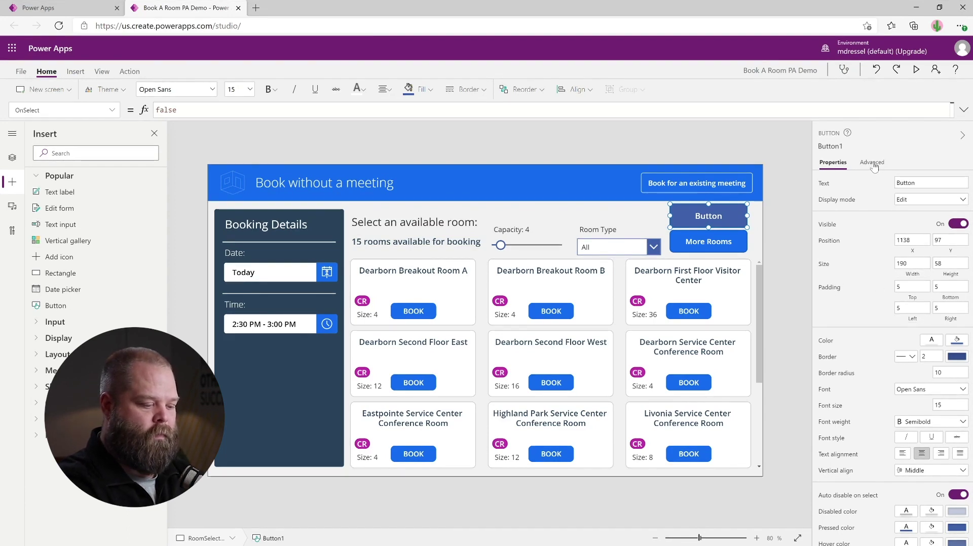
click(912, 184)
double_click(912, 183)
text(Show On a Map)
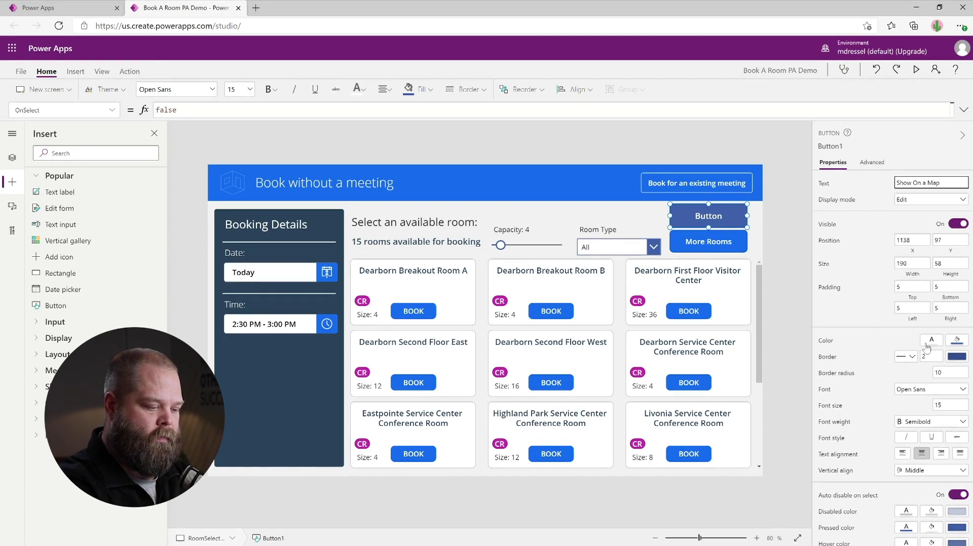
click(956, 341)
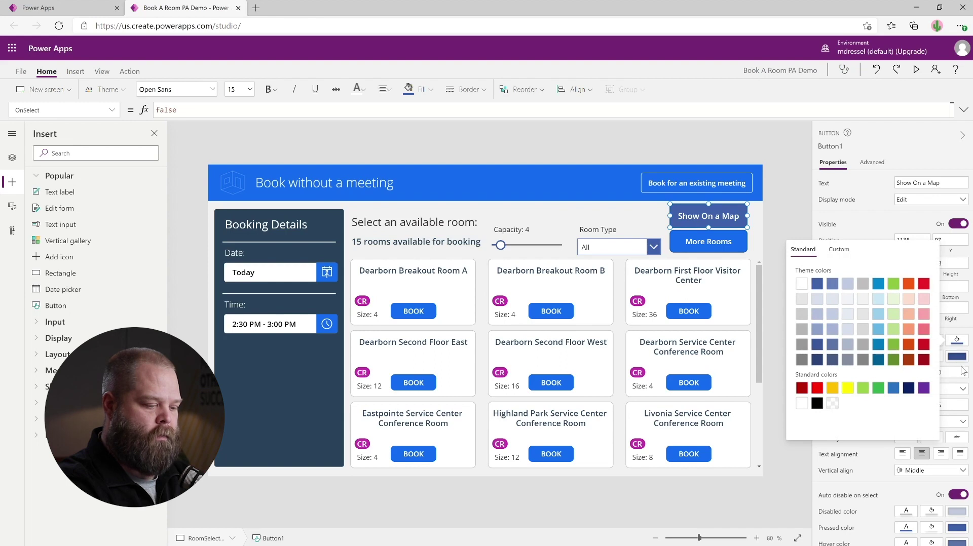
click(873, 462)
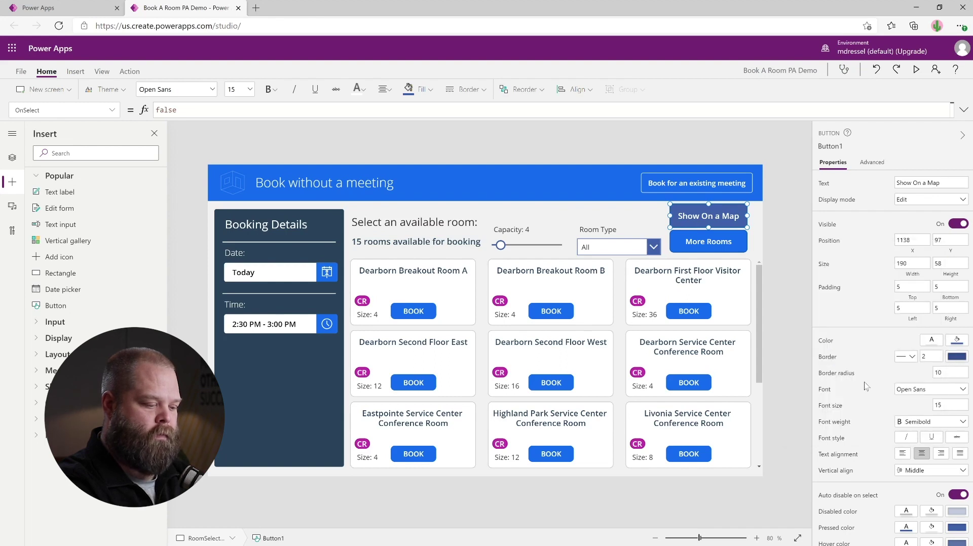
scroll(857, 424, down, 1)
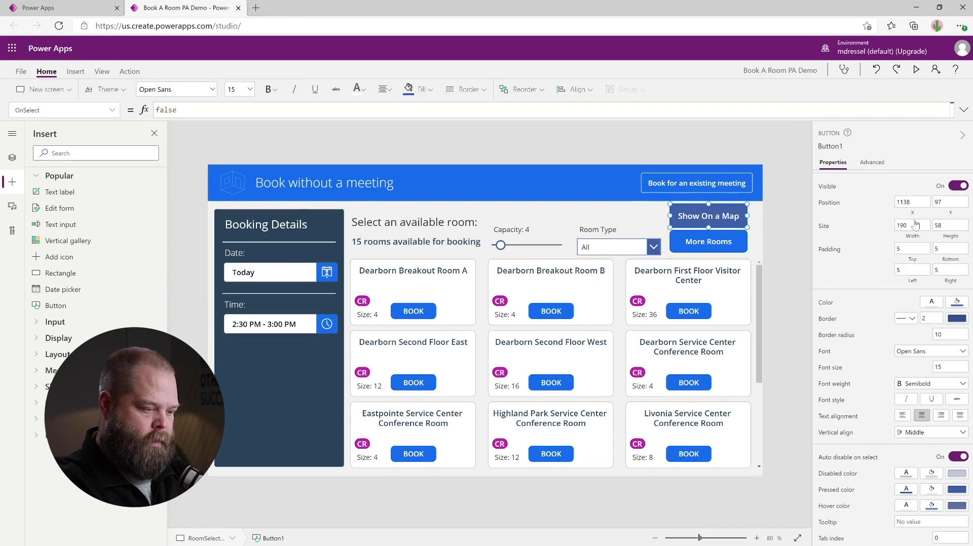
scroll(880, 174, up, 1)
- Set the Show On a Map button's Fill property to DarkOrange
click(873, 163)
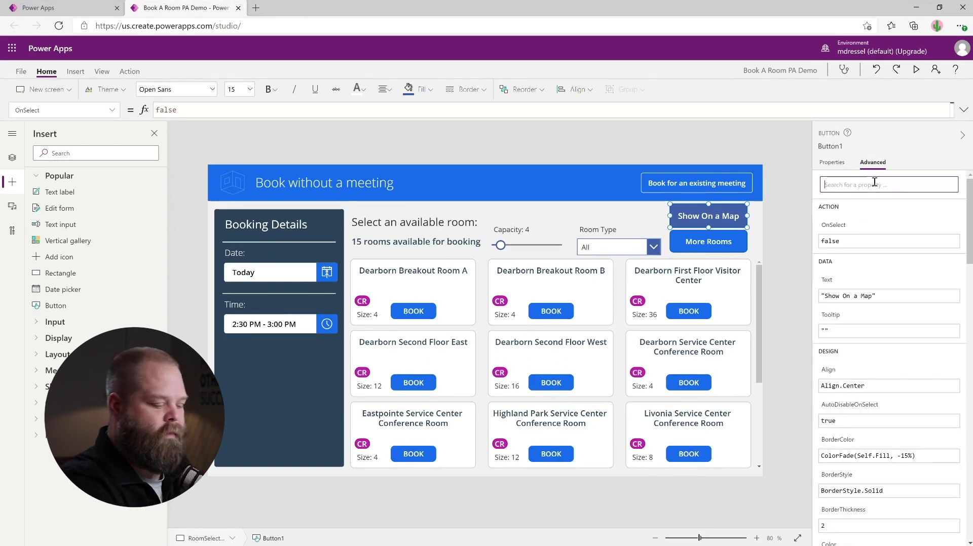
text(Fill)
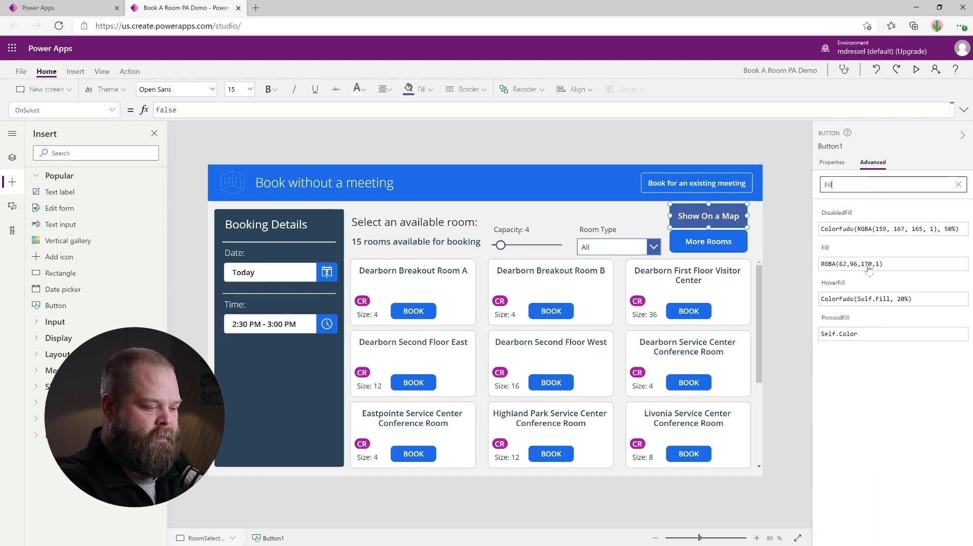
click(909, 266)
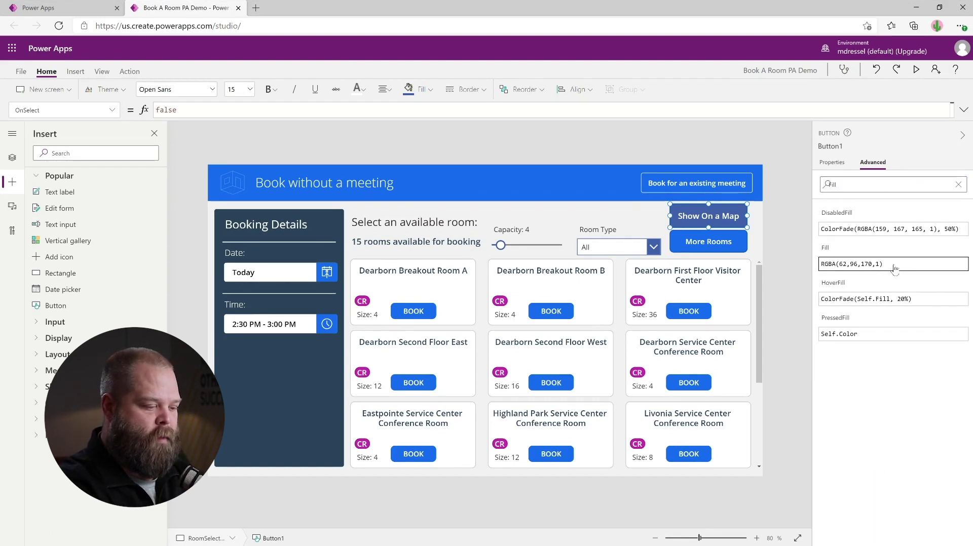
drag(902, 264, 797, 264)
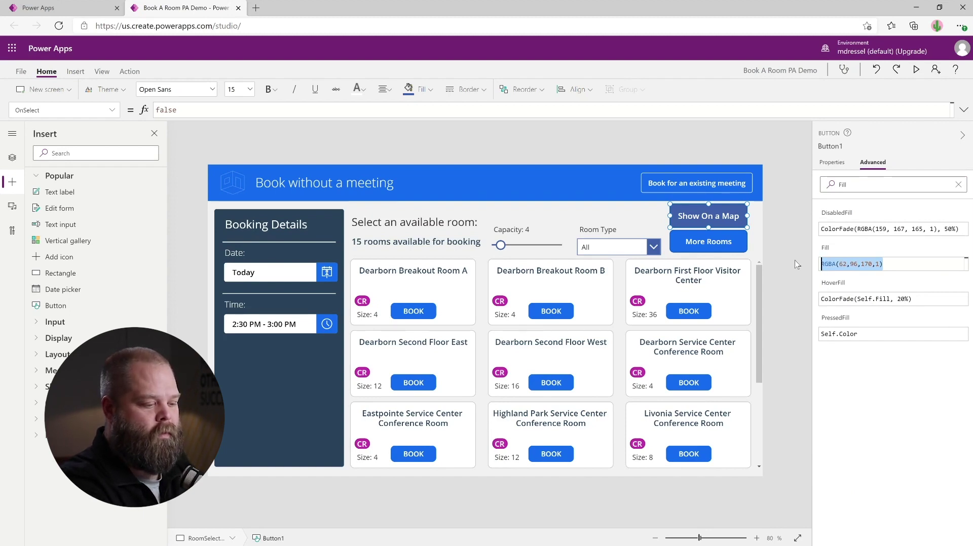
text(DarkOrange)
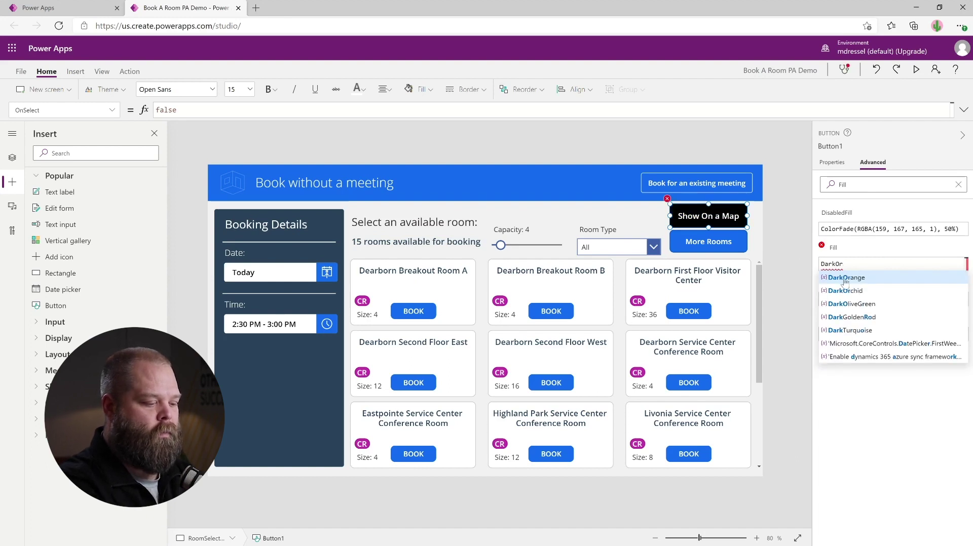
click(845, 278)
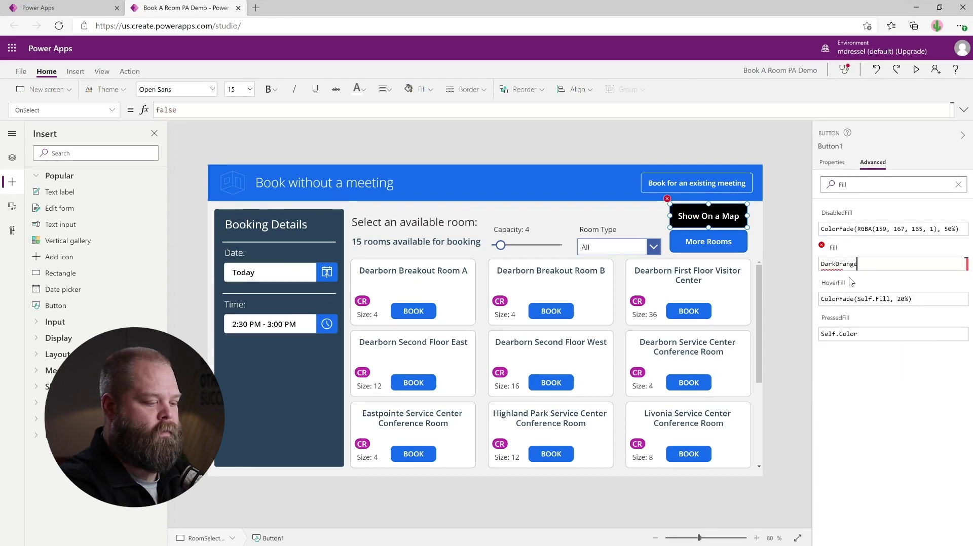
click(643, 218)
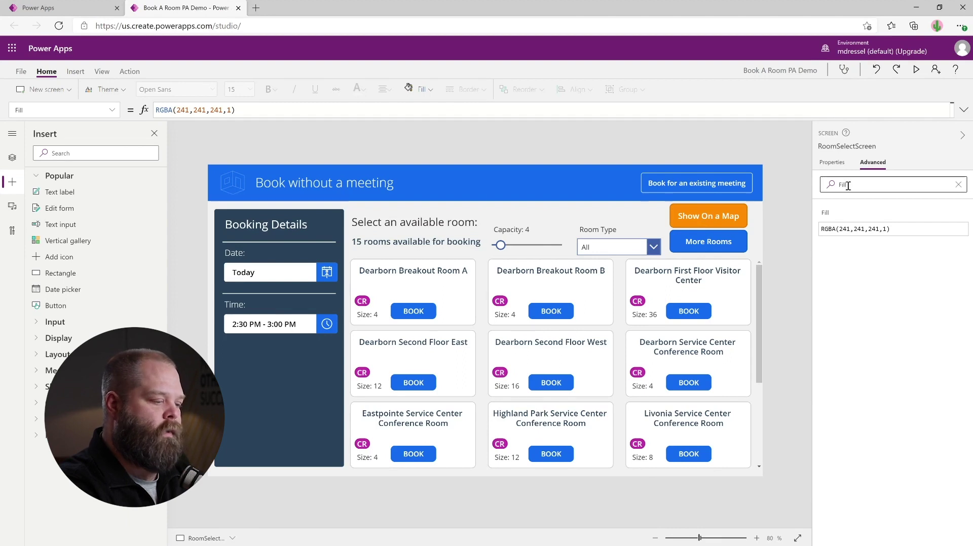
- Set the Show On a Map button's OnSelect to Navigate(MapScreen) and run the button to go to that screen
click(709, 222)
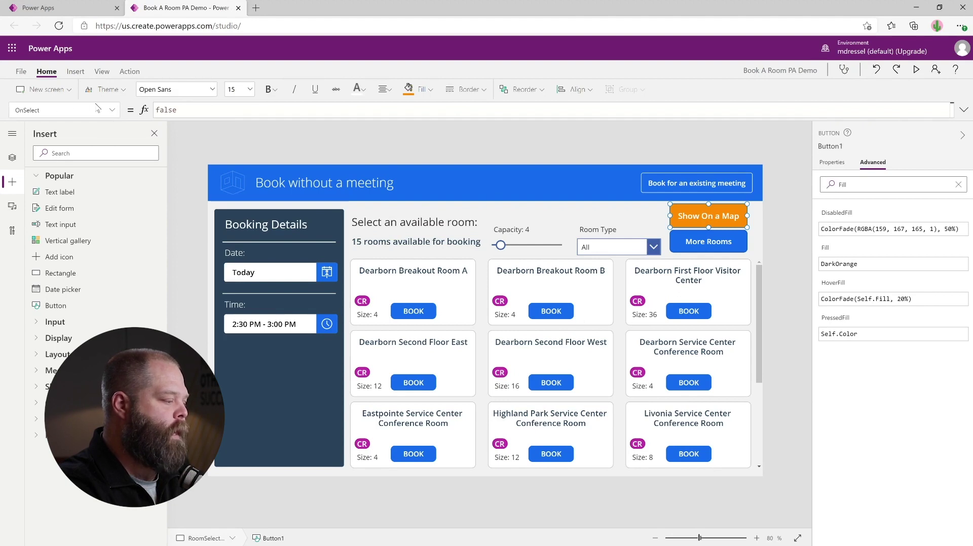
click(185, 109)
double_click(185, 109)
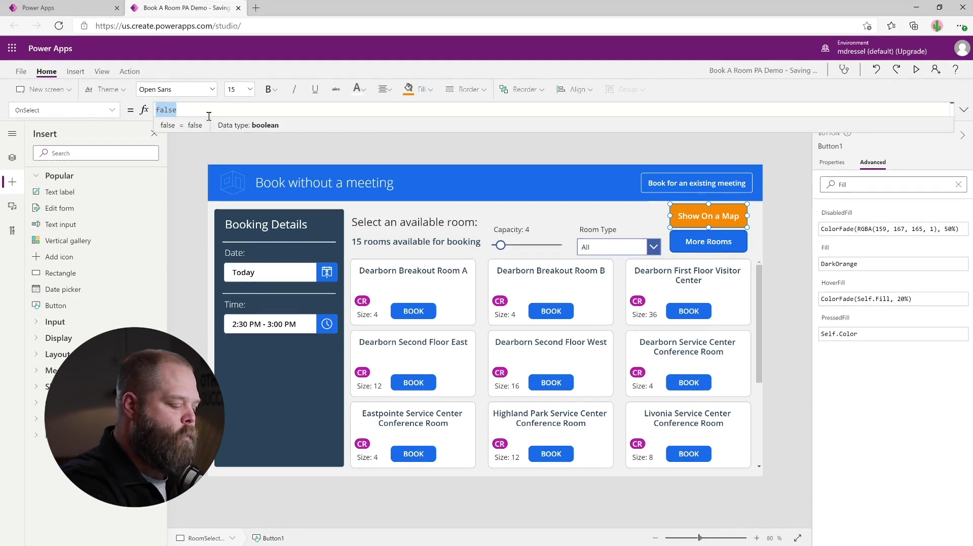
text(Navigate(MapScreen))
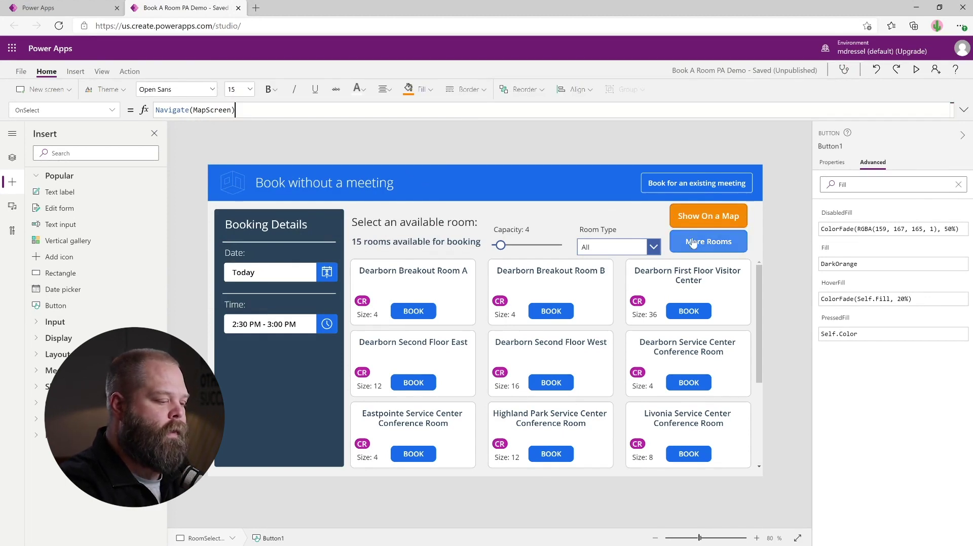
click(695, 220)
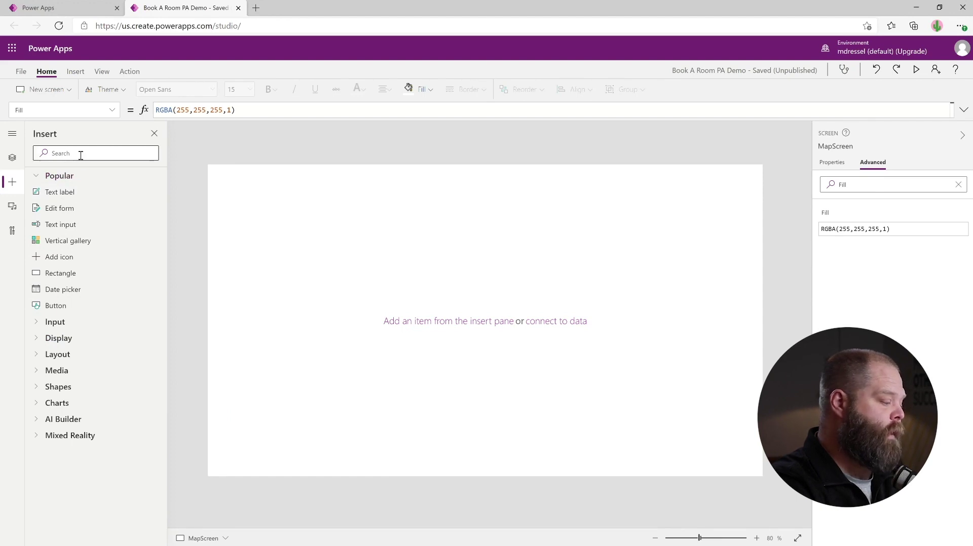
- Insert a Map control on MapScreen and enlarge it from the upper-left corner to fill the whole screen
click(37, 372)
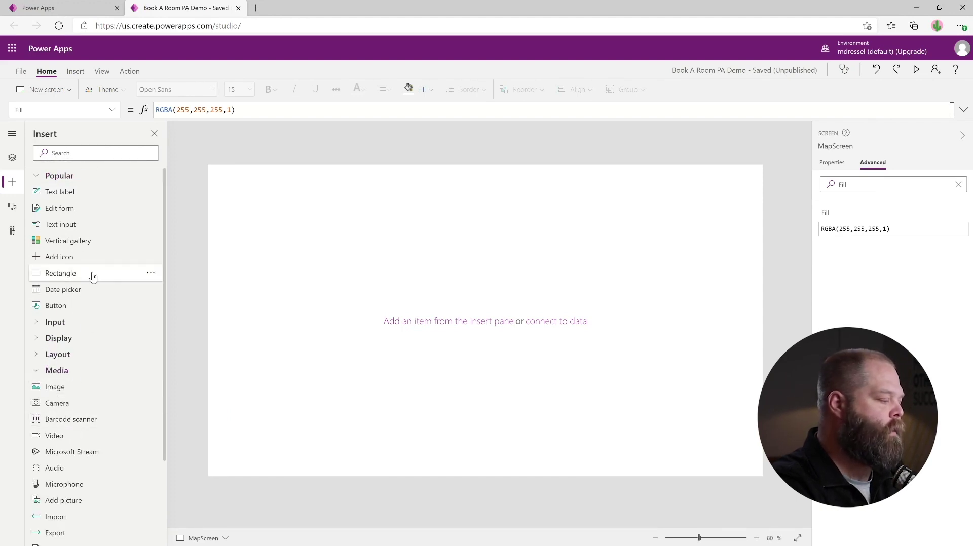
click(89, 154)
text(map)
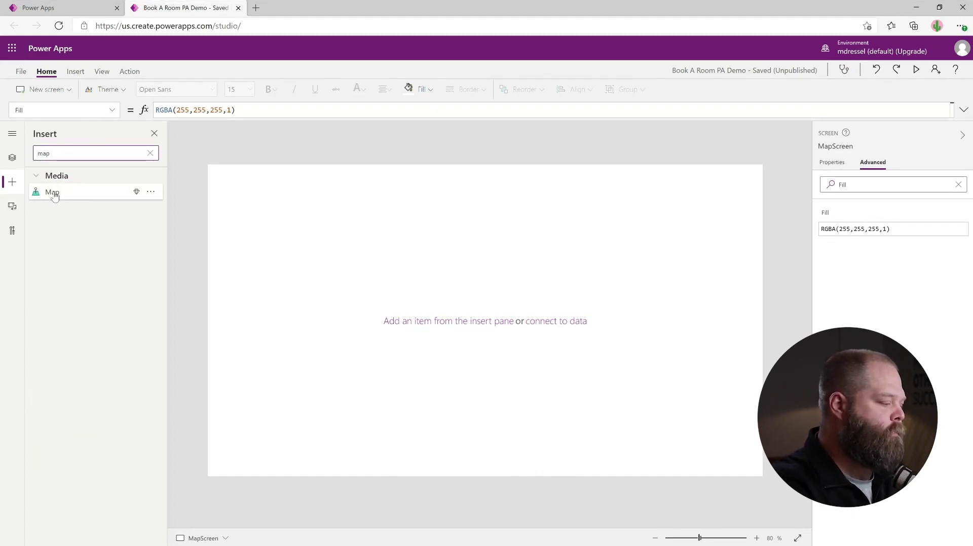
click(53, 193)
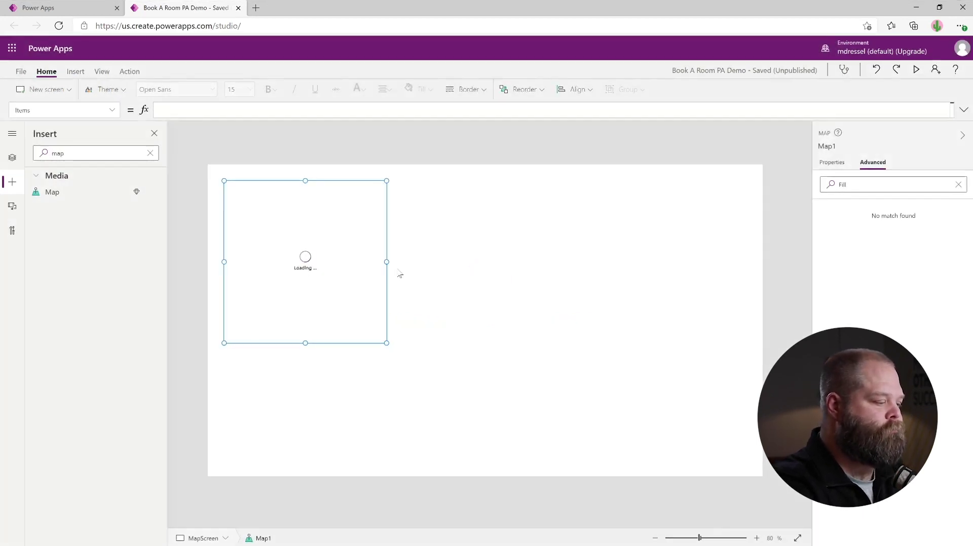
drag(336, 249, 330, 238)
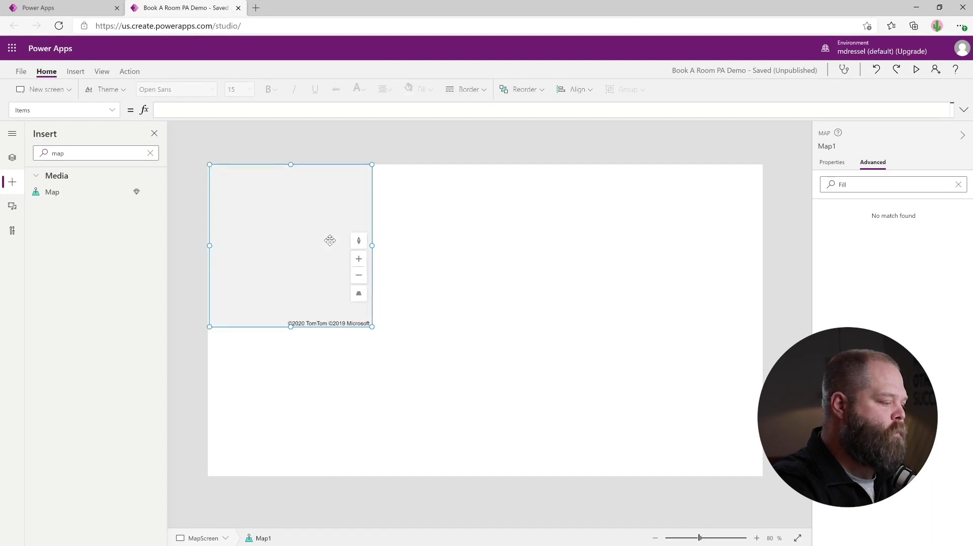
drag(371, 328, 779, 486)
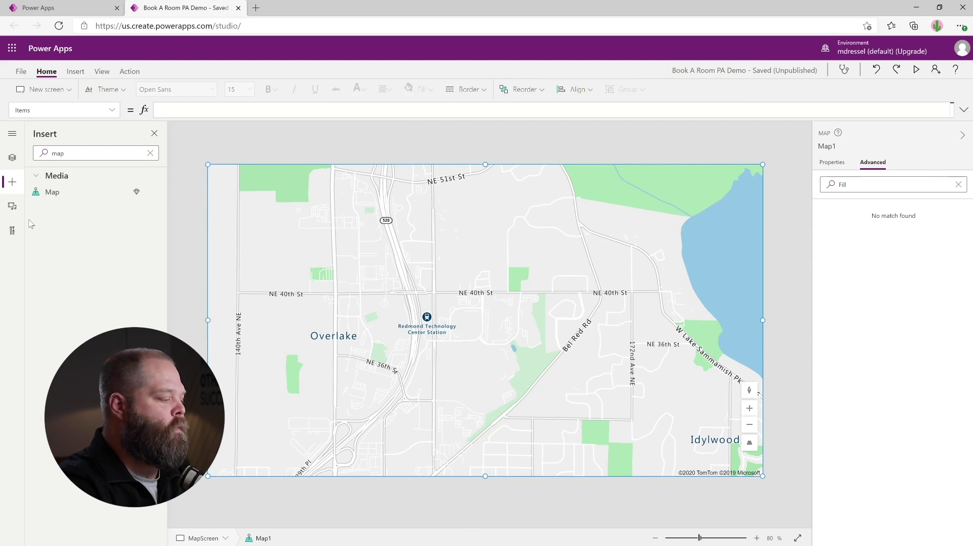
- Return to RoomSelectScreen and test the Show On a Map button's navigation to the map
click(12, 157)
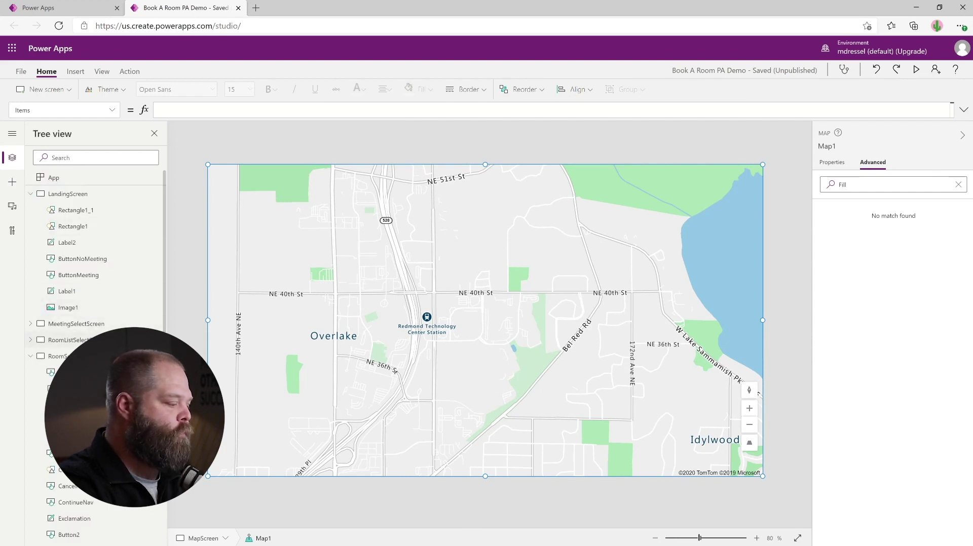
click(57, 357)
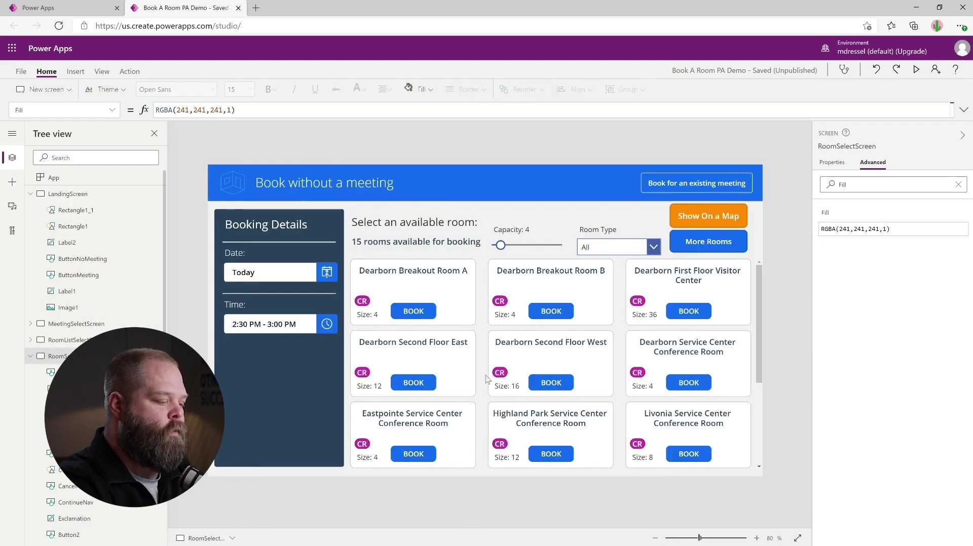
alt+click(689, 218)
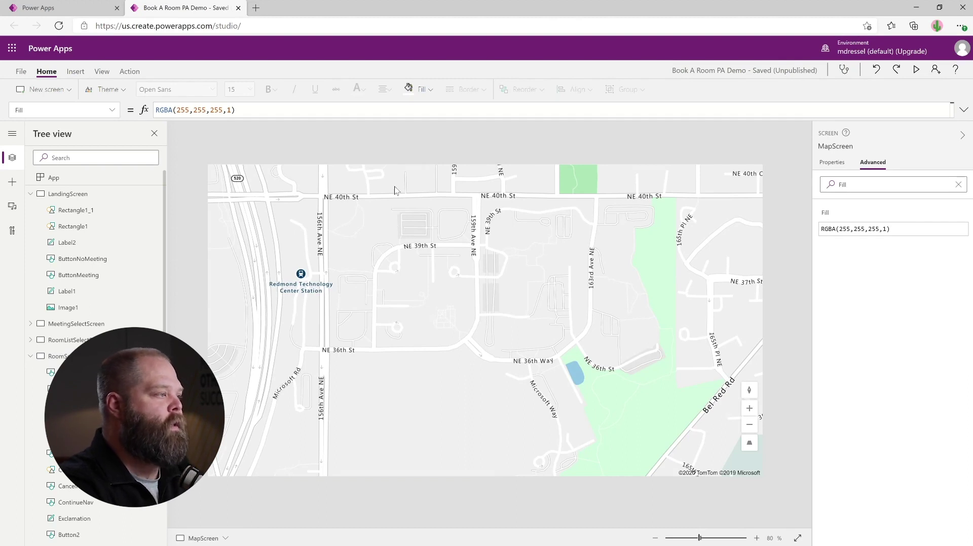
- Open MapScreen's OnVisible property for editing in a fully expanded formula editor
click(31, 356)
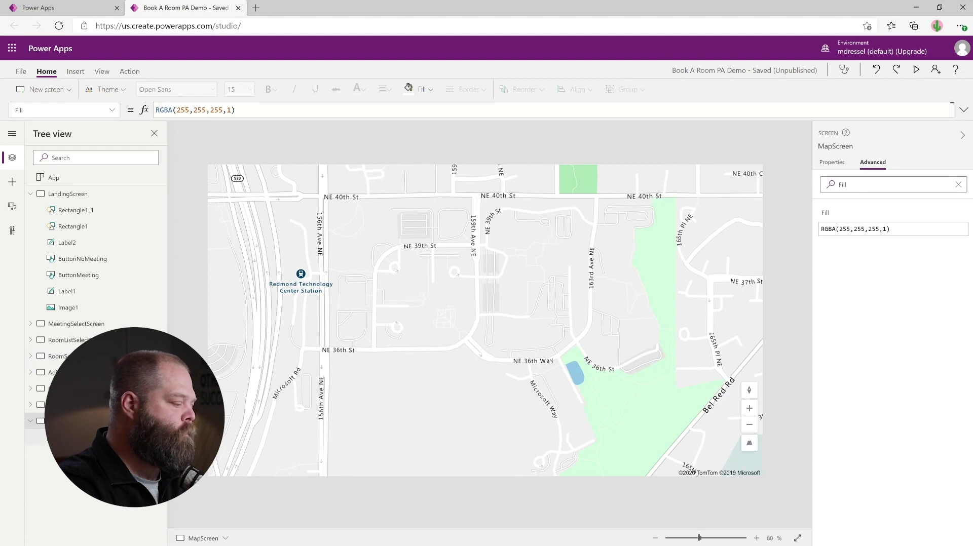
click(112, 109)
click(74, 164)
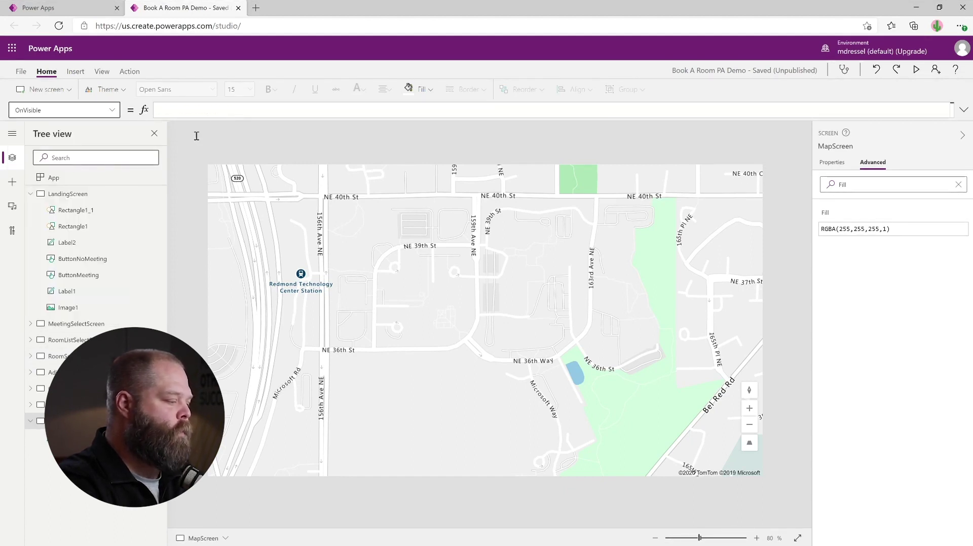
click(212, 109)
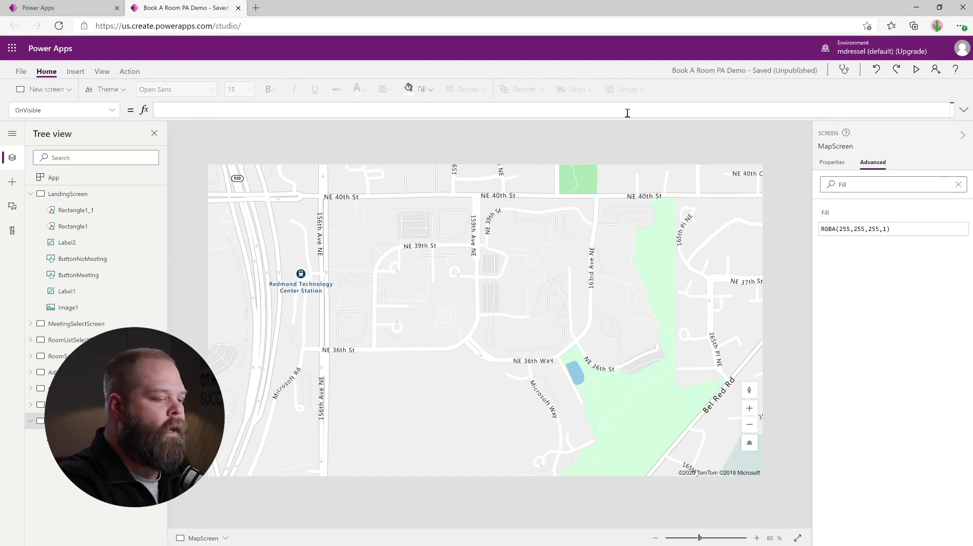
click(962, 110)
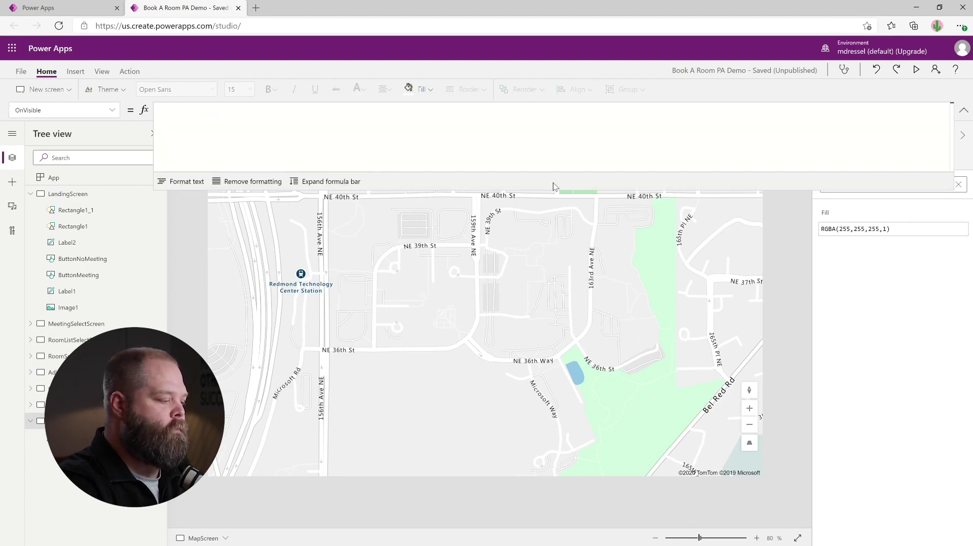
click(321, 183)
click(288, 118)
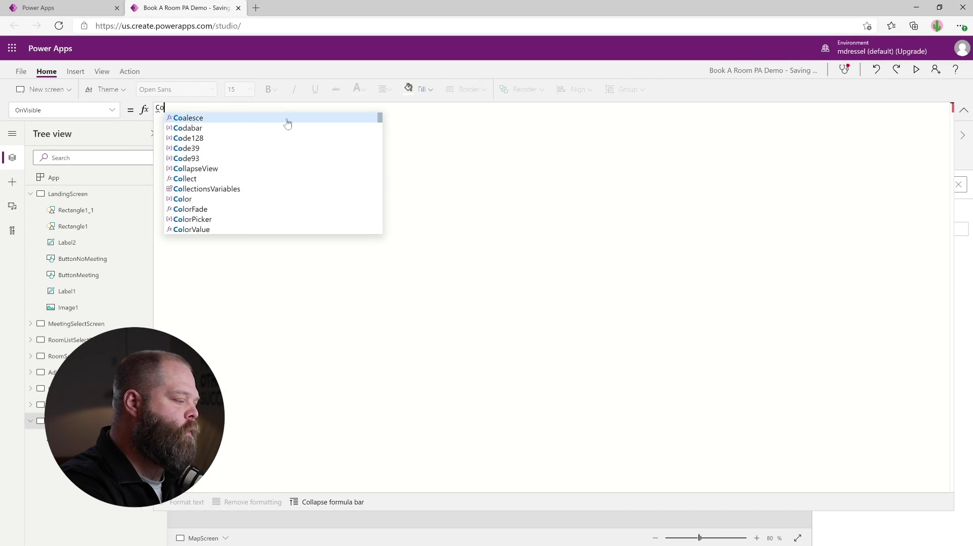
- Start the OnVisible formula with ClearCollect(MappedRooms, AddColumns(AvailableRoomEmailNameMeta, to build the mapped rooms collection
text(Clear)
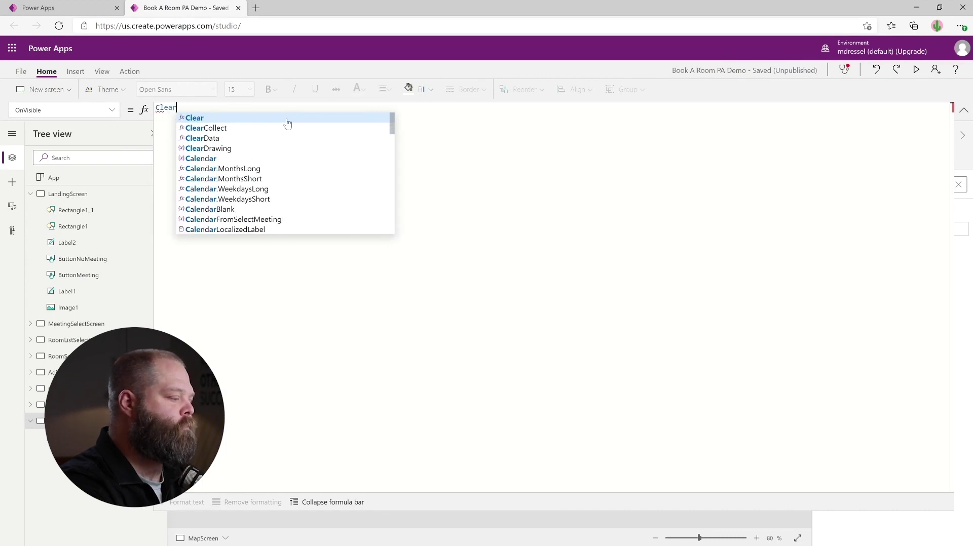
text(Collect()
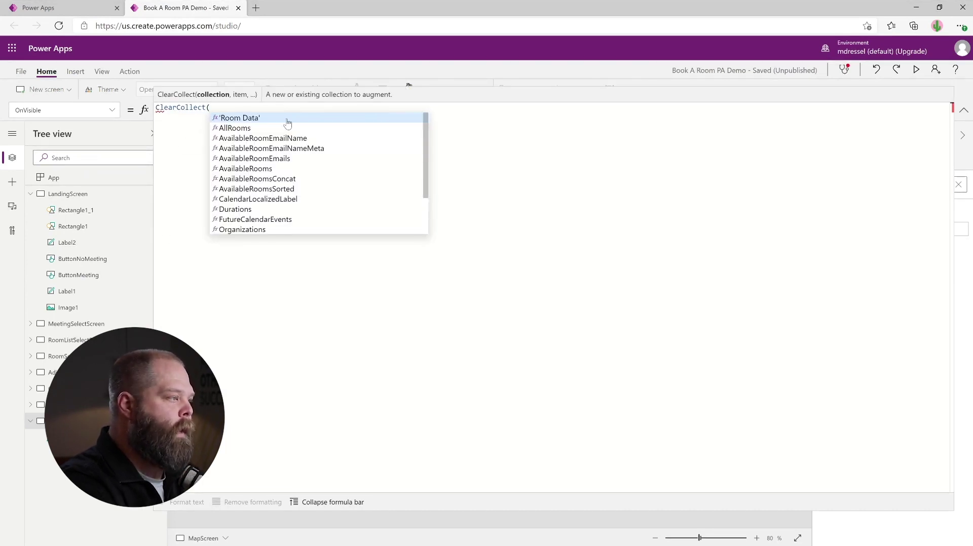
text(Mappe)
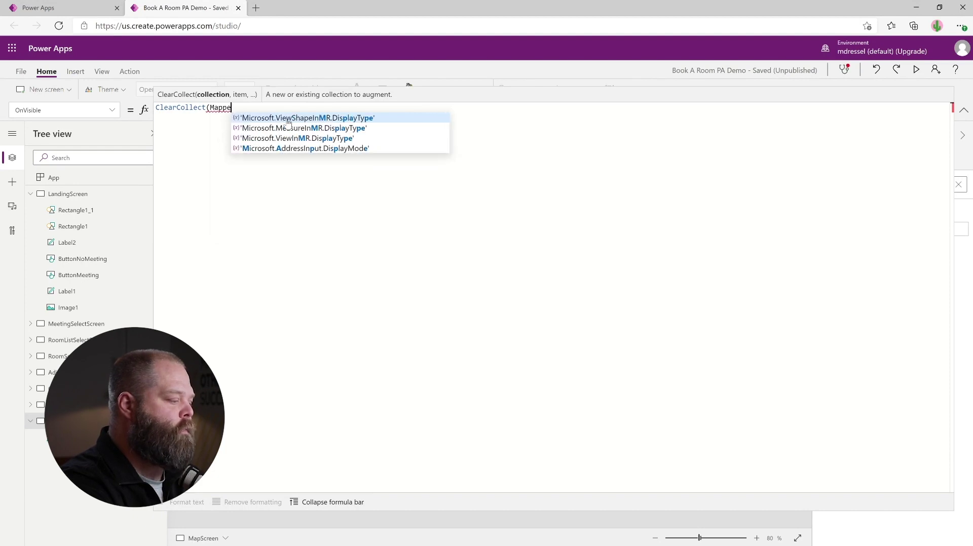
text(dRooms, Add)
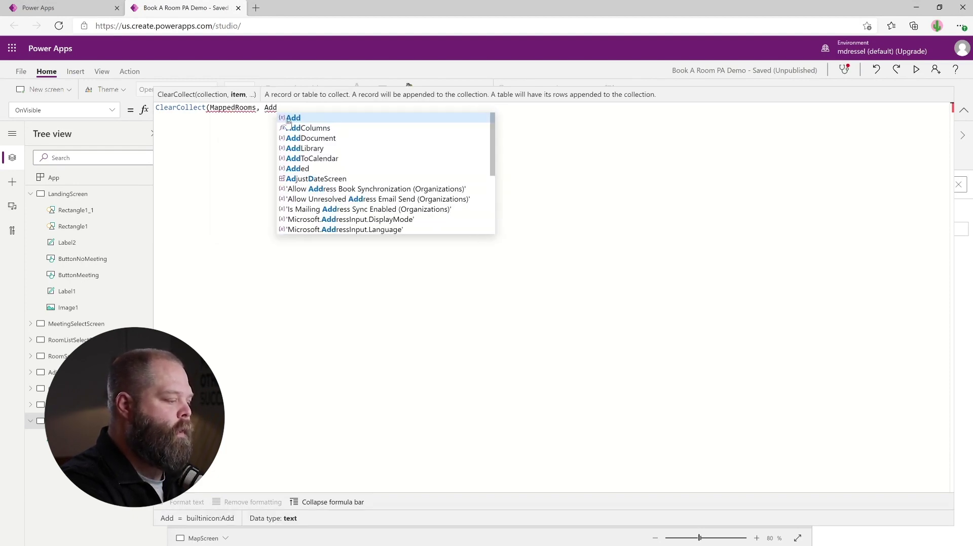
text(Columns)
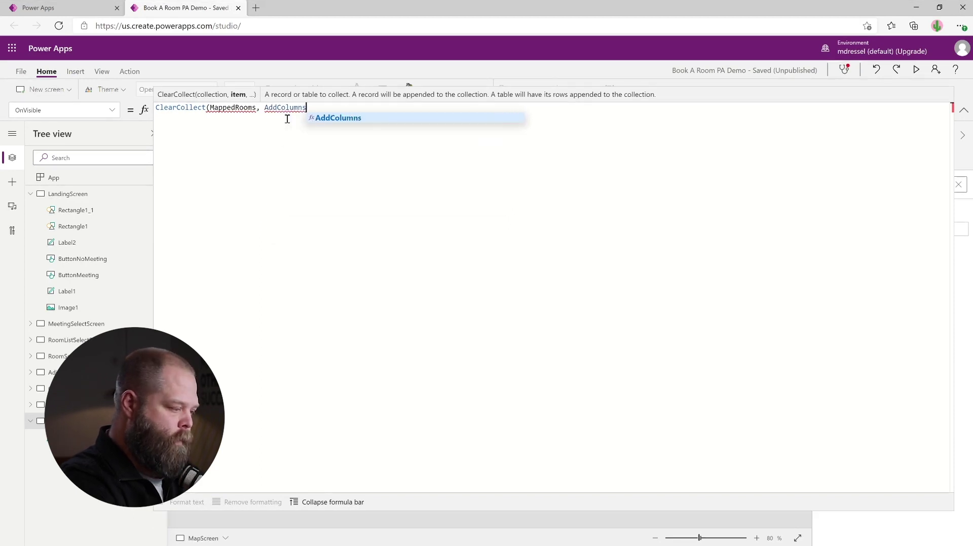
text(()
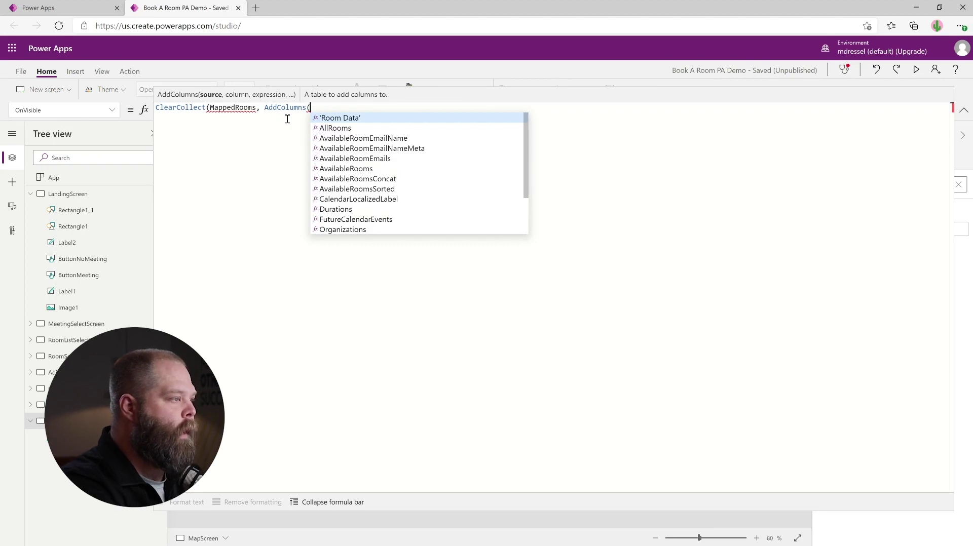
text(Availa)
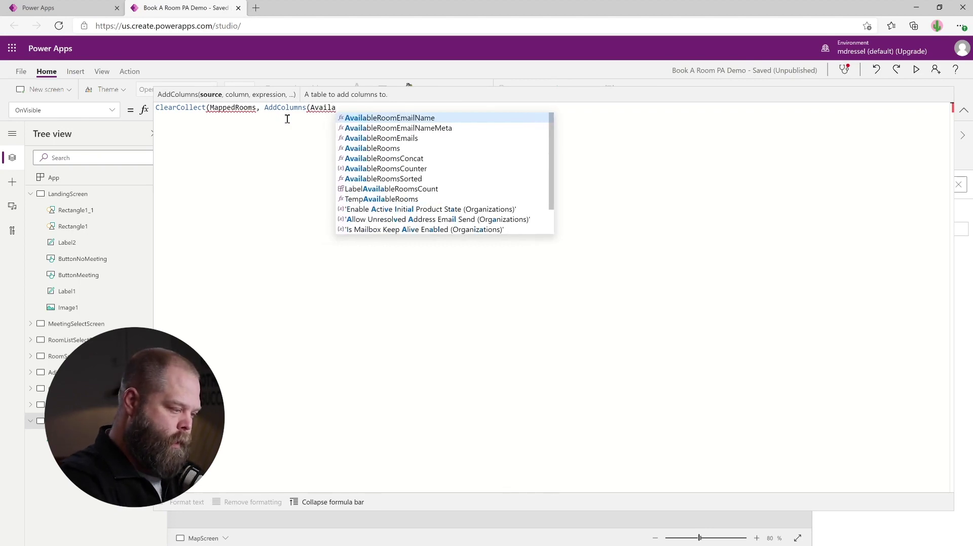
click(372, 129)
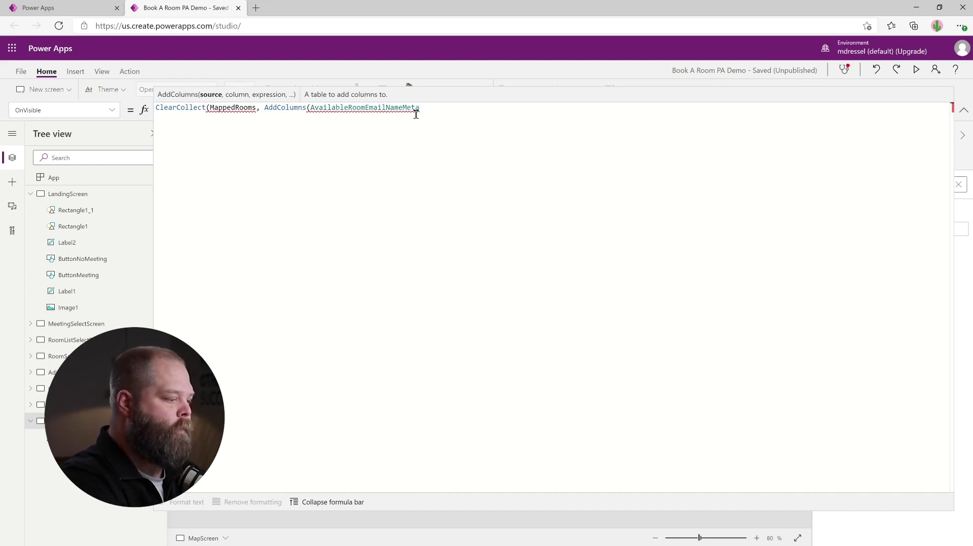
text(,)
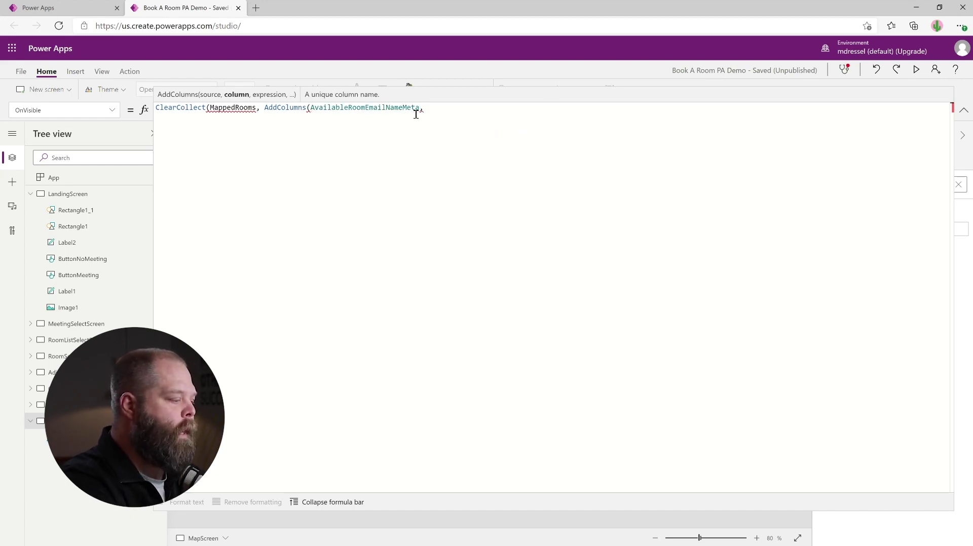
- Add an "Amenities" column to the AddColumns call, on its own line, with the expression RoomMeta.Amenities
key(shift+Return)
text(")
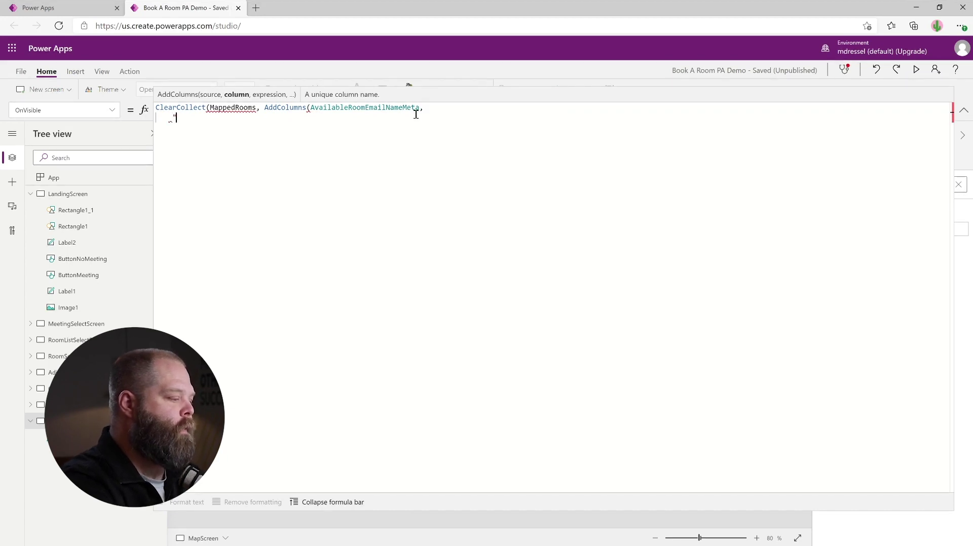
text(Amenities)
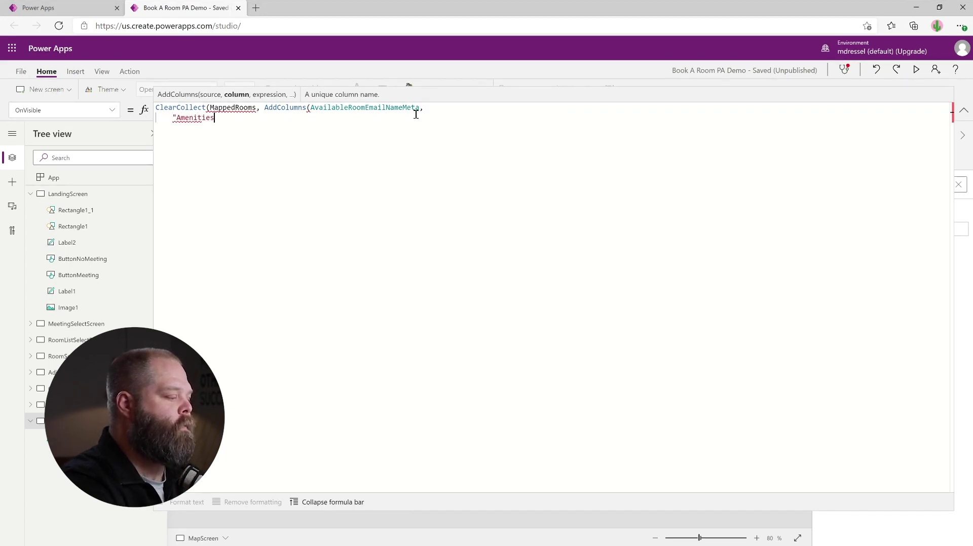
text(", )
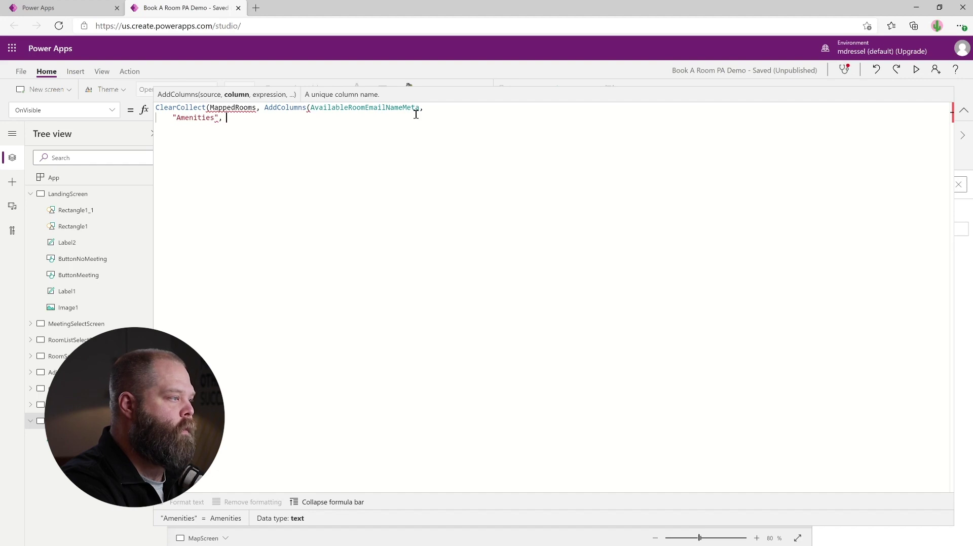
text(Roo)
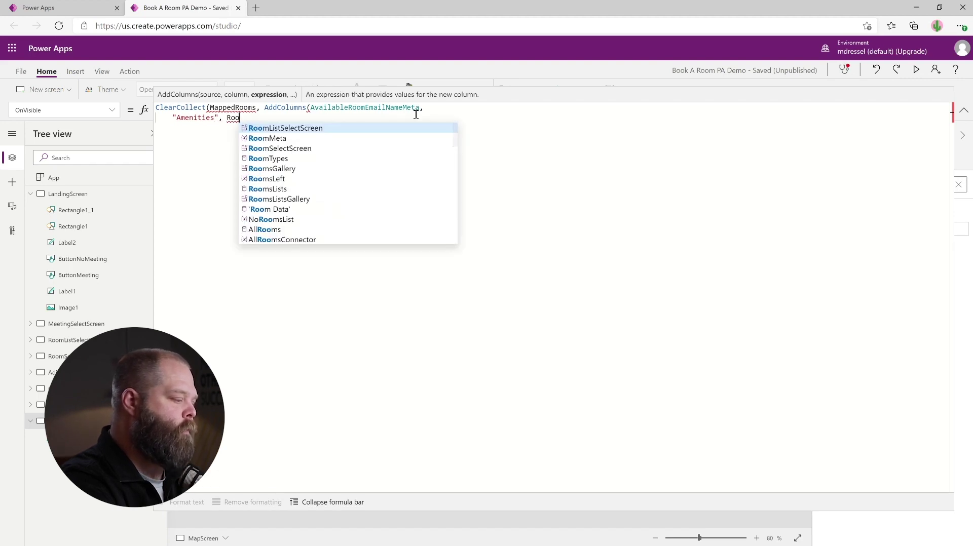
text(mMea)
key(BackSpace)
text(ta.Amenities)
text(,     )
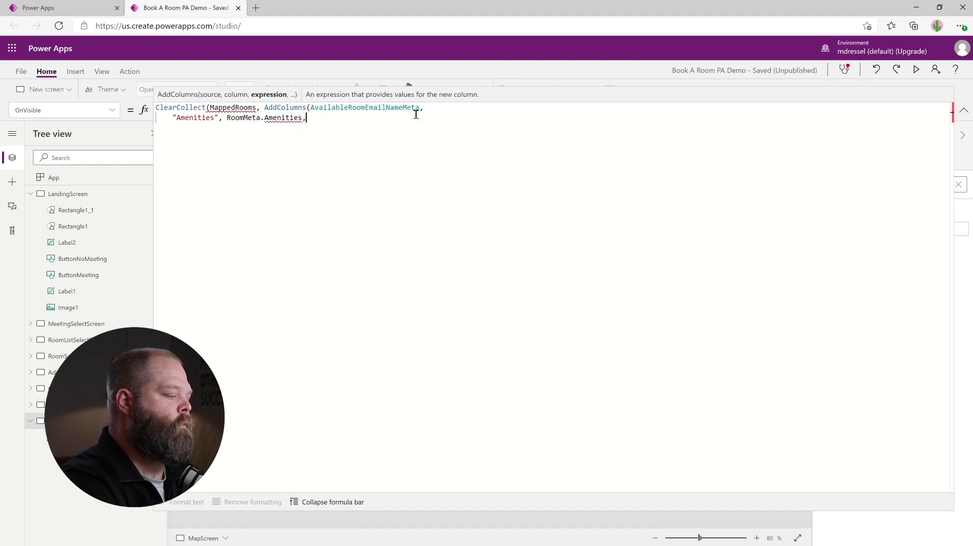
- Add a "Capacity" column to the AddColumns call with the expression RoomMeta.Capacity
text(")
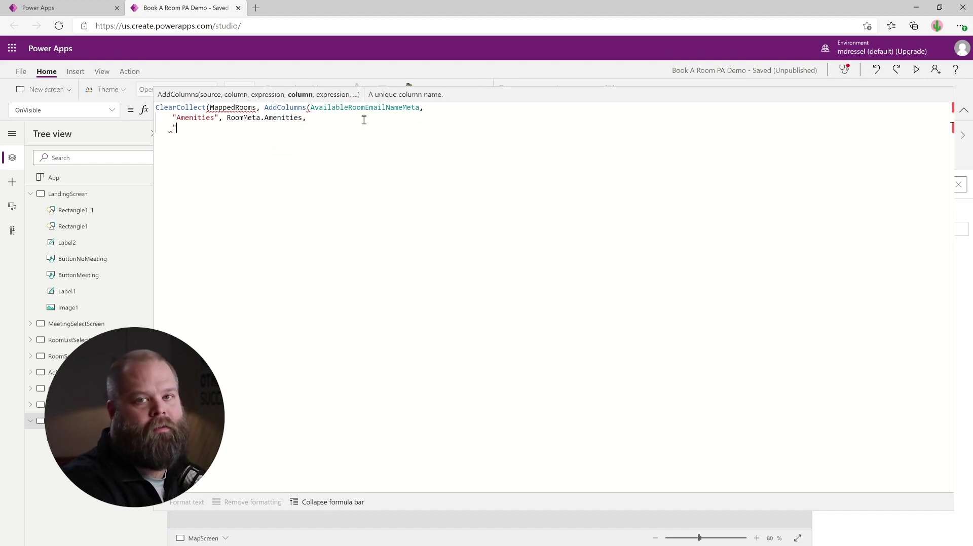
text(Capacity")
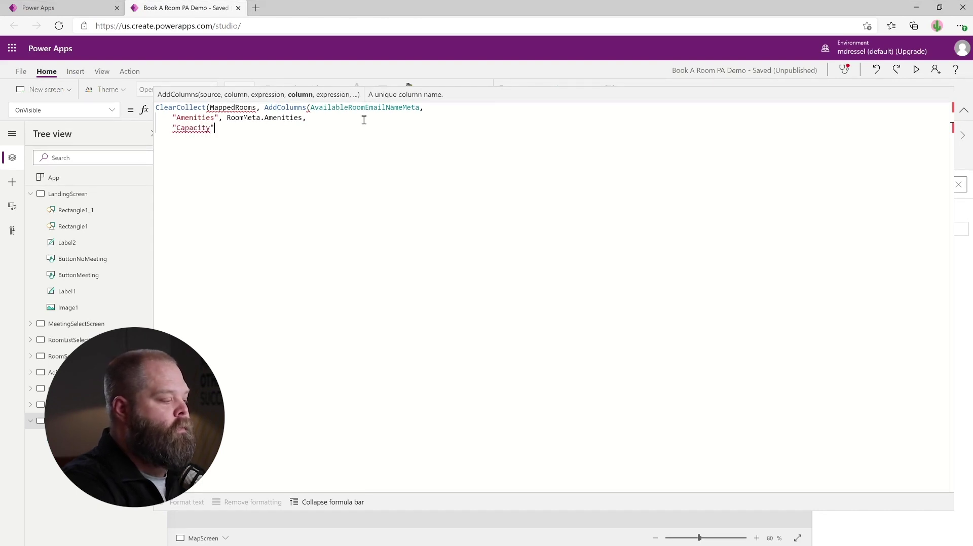
text(, Ro)
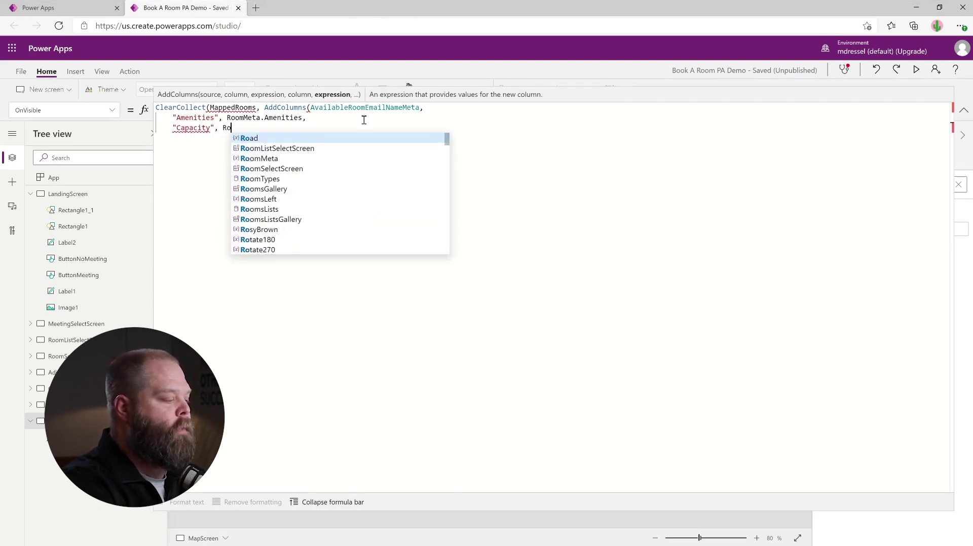
text(omMeta)
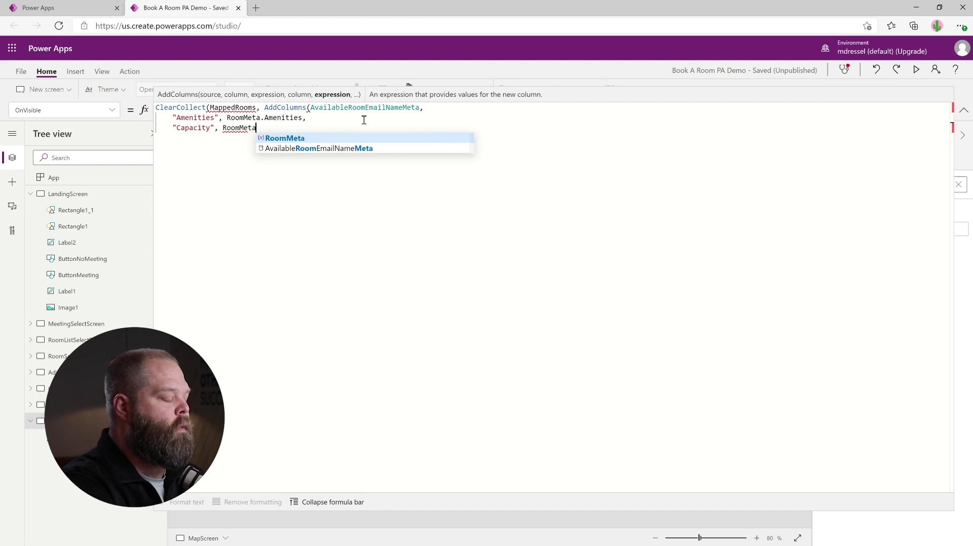
text(.Capa)
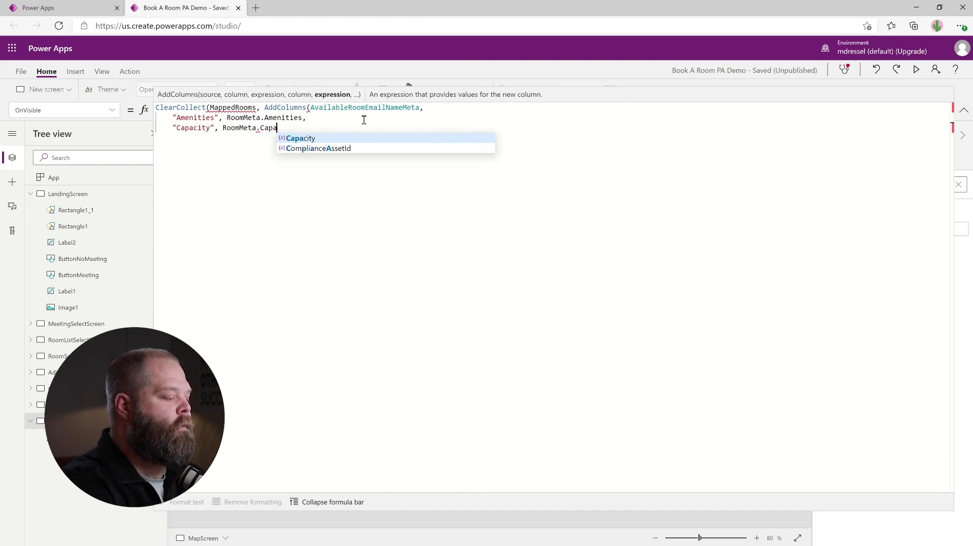
key(Tab)
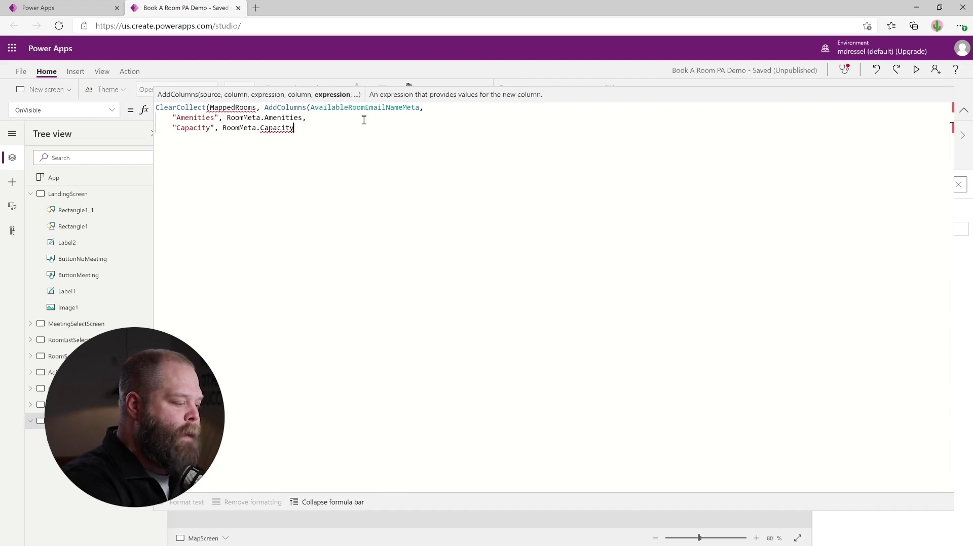
- Add "Street" and "City" columns on separate lines with the expressions RoomMeta.Street and RoomMeta.City
key(shift+Return)
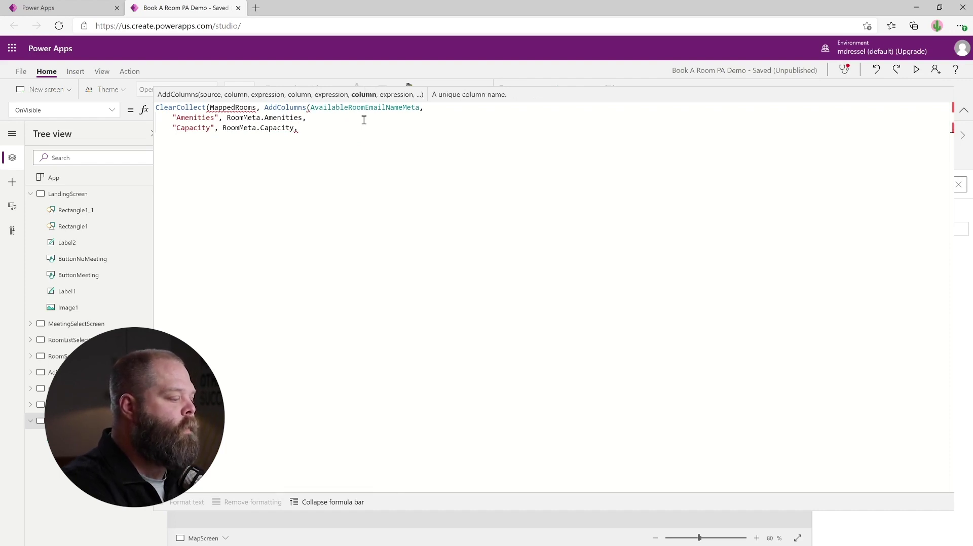
text("Street", R)
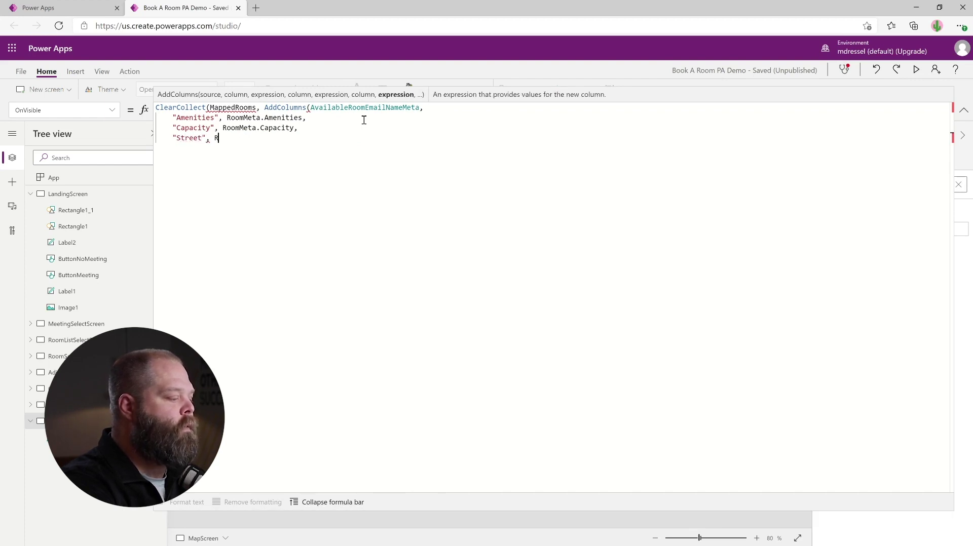
text(oomMeta.Street,)
key(Return)
text(")
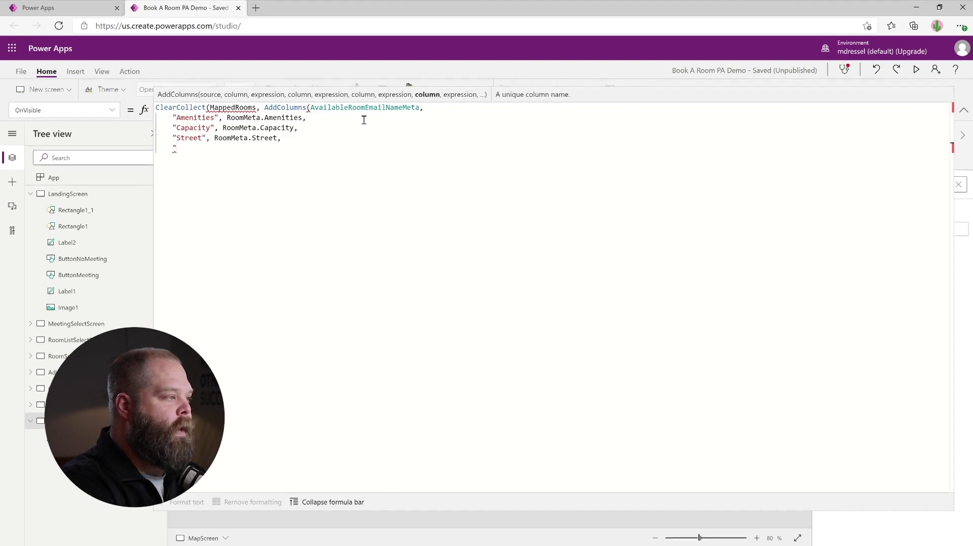
text(Ci)
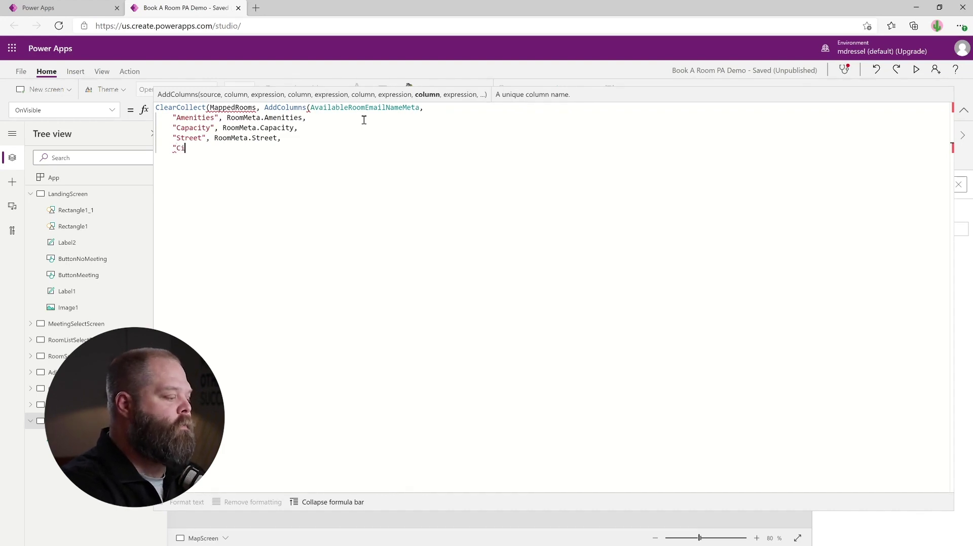
text(ty", R)
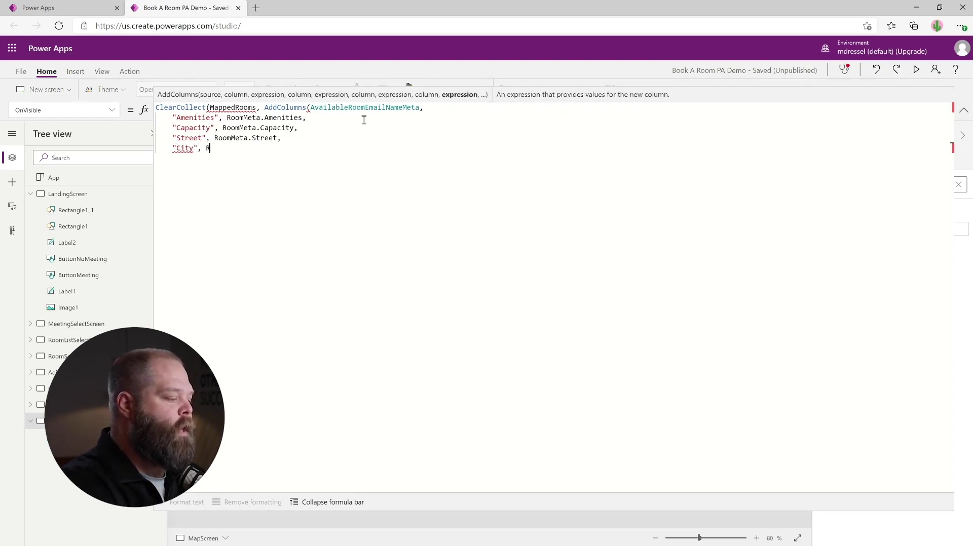
text(oomMeta.)
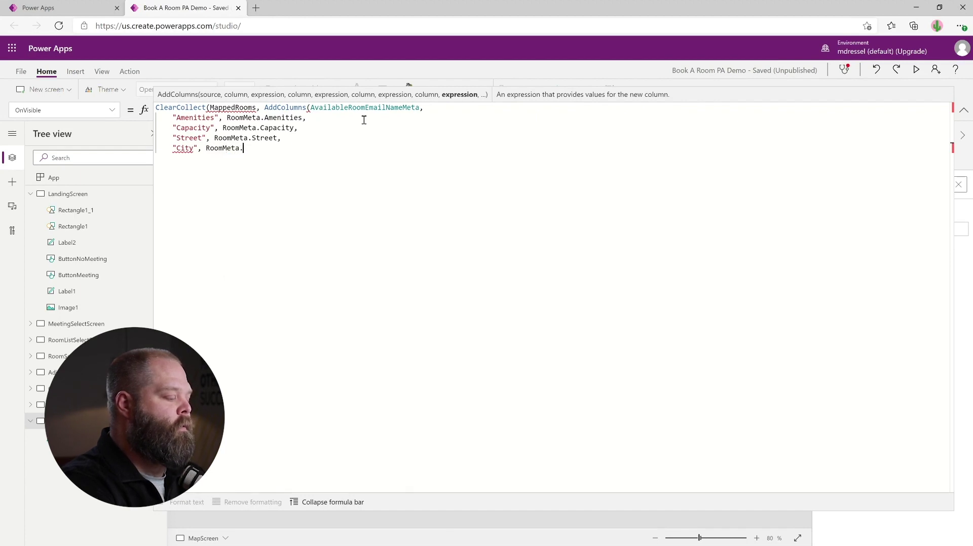
text(city,)
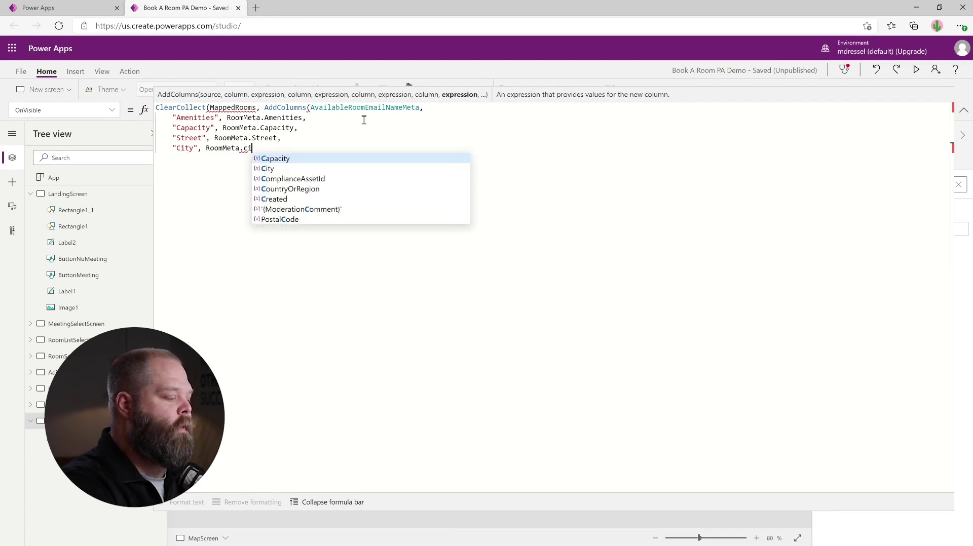
- Add a "State" column on a new line of the AddColumns call with the expression RoomMeta.State
key(Return)
text("State", Roo)
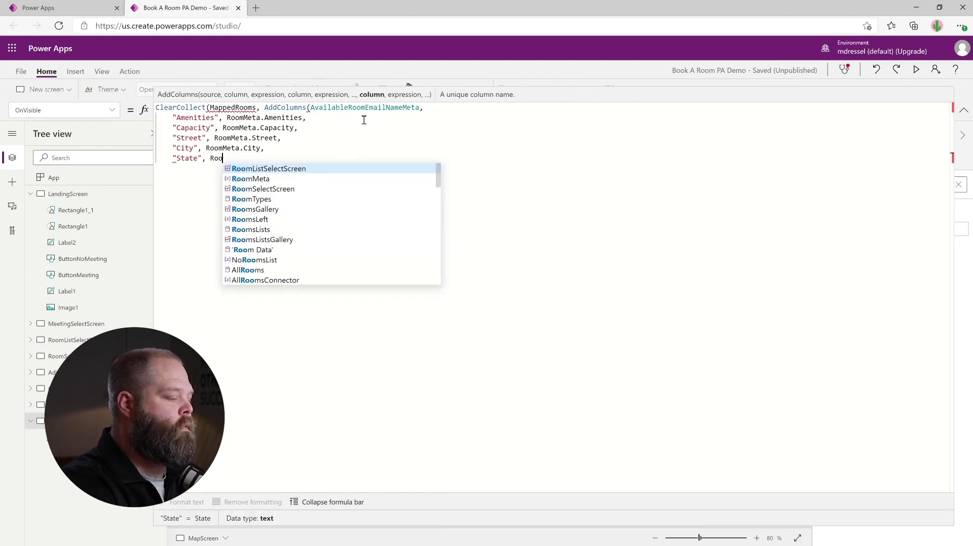
text(mMeta.State,)
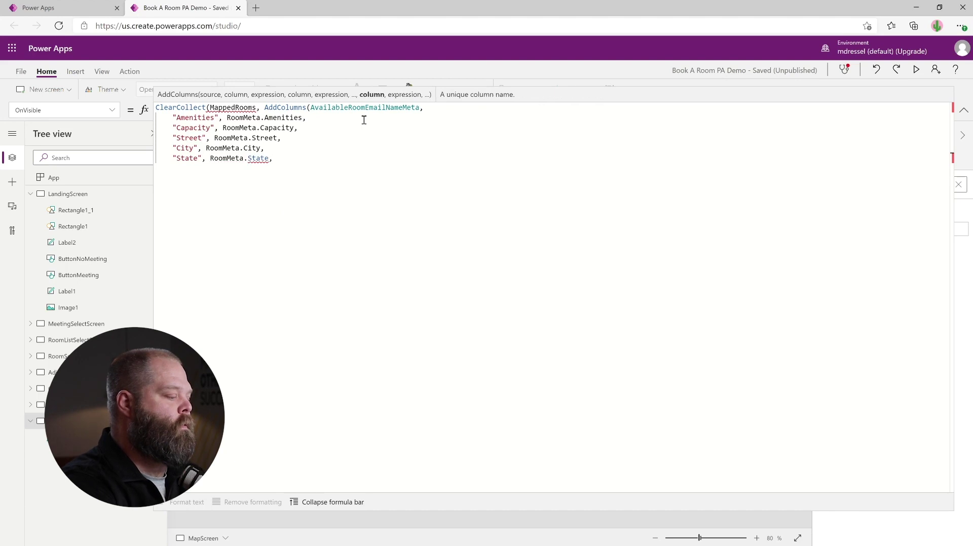
key(BackSpace)
key(BackSpace)
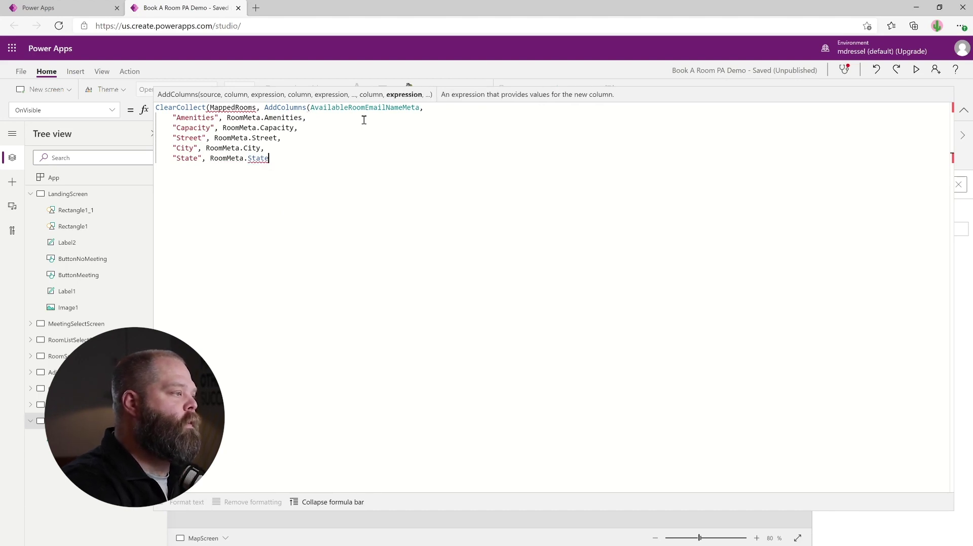
text(,)
- Add a "Zip" column on its own line with the expression RoomMeta.PostalCode
key(Return)
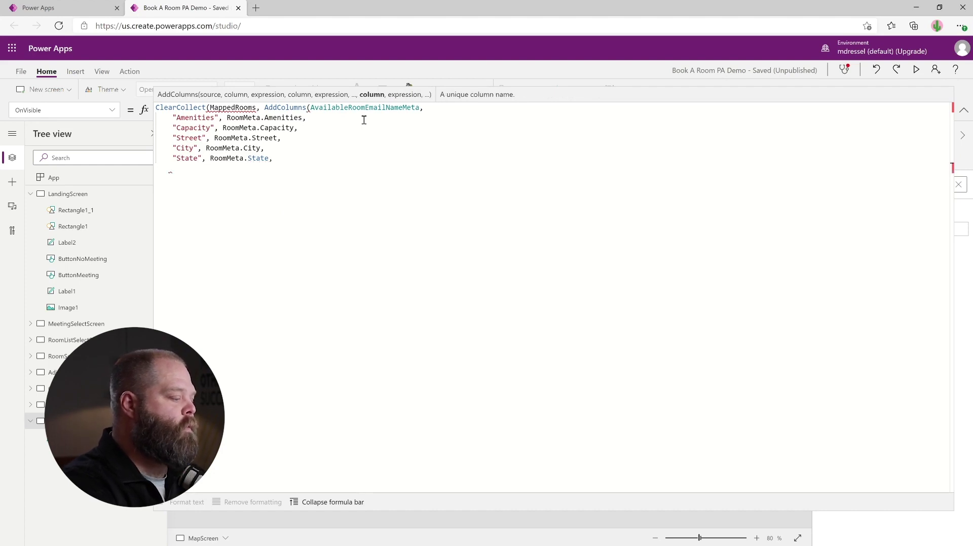
text("Zip")
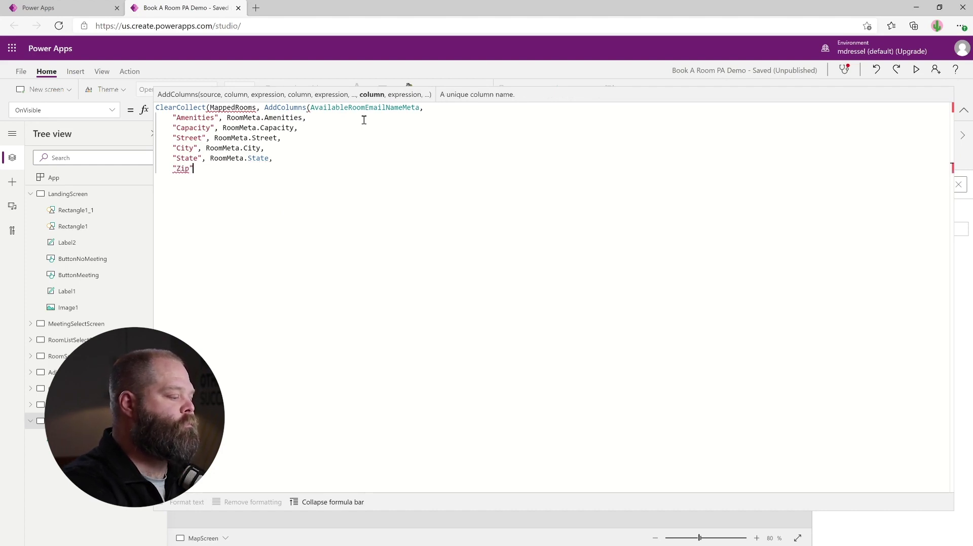
text(, RoomMeta.)
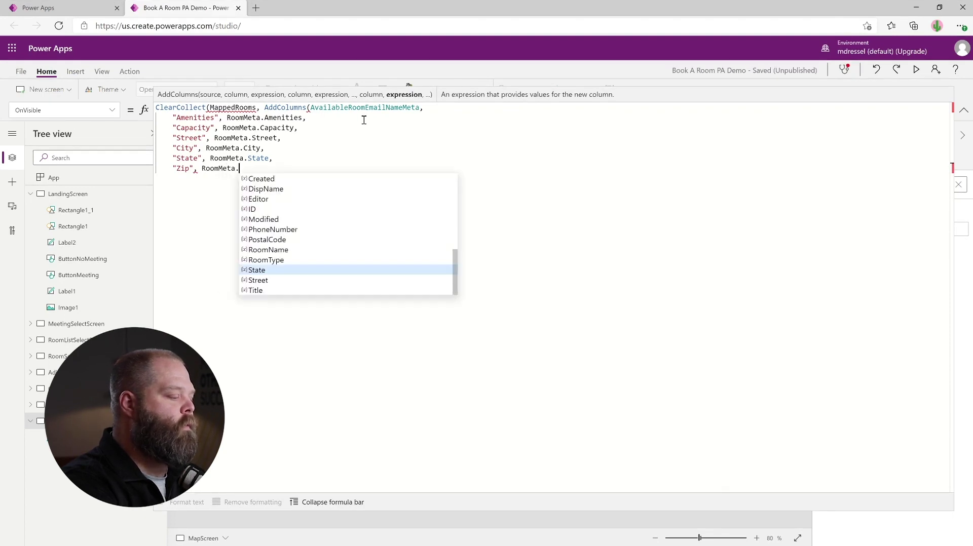
text(PostalCode)
text(,)
- Add a "Site" column on a new line of the AddColumns call with the expression RoomMeta.RoomName
key(Return)
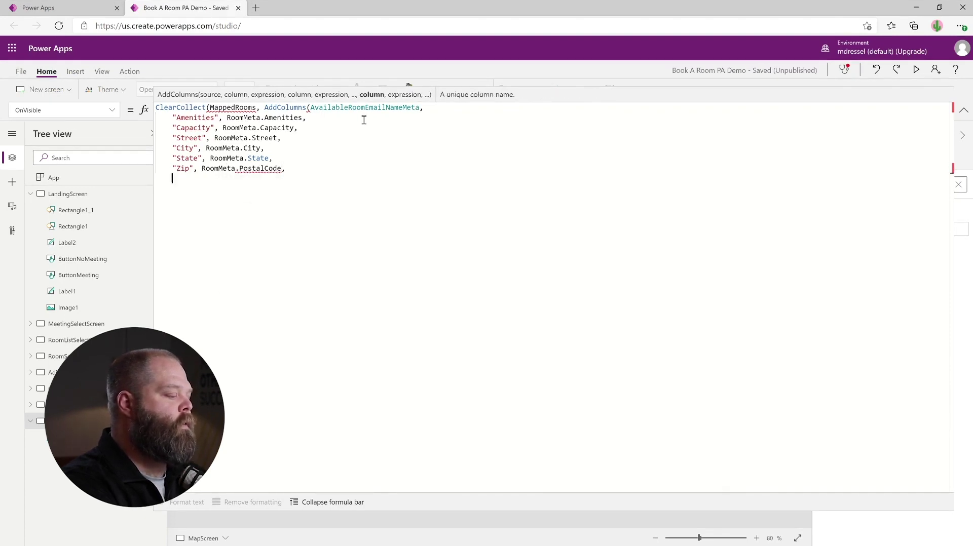
text("Site)
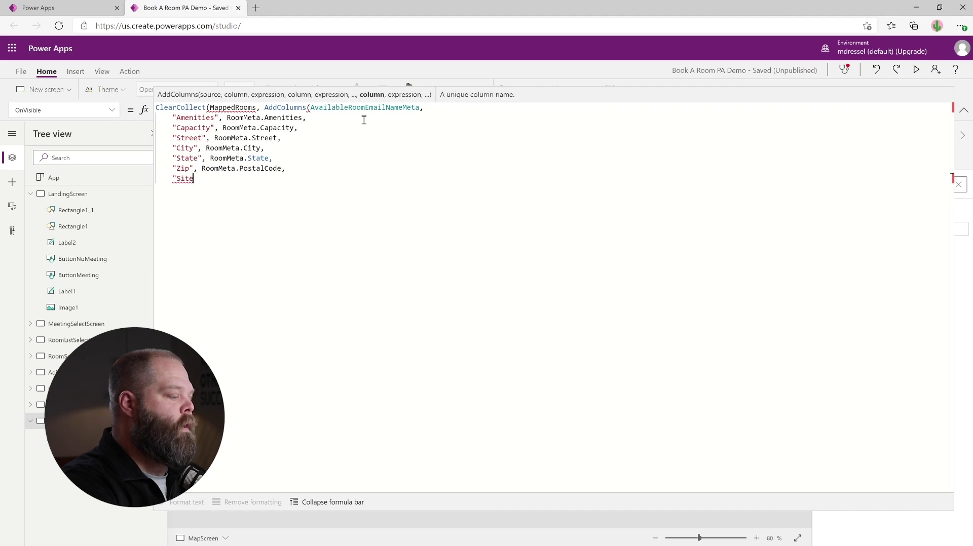
text(", R)
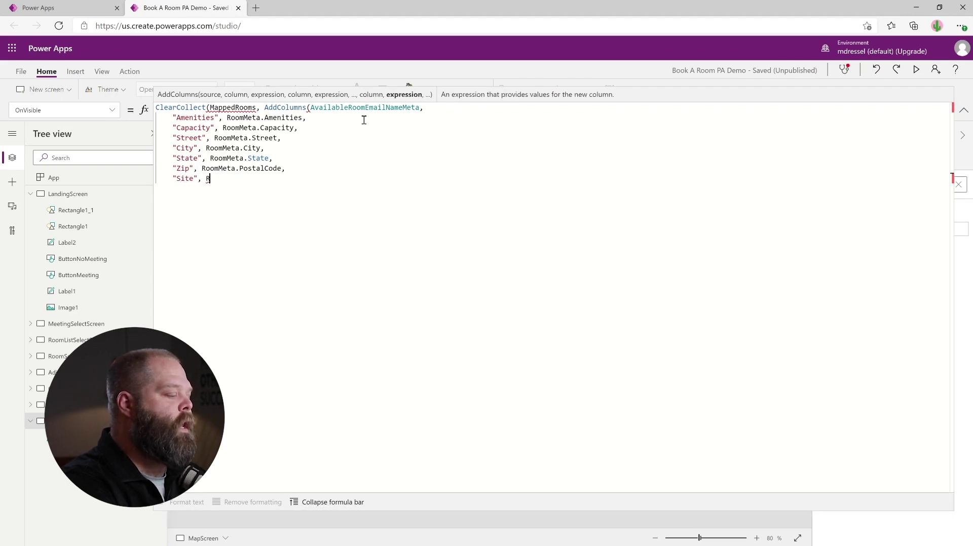
text(oomM)
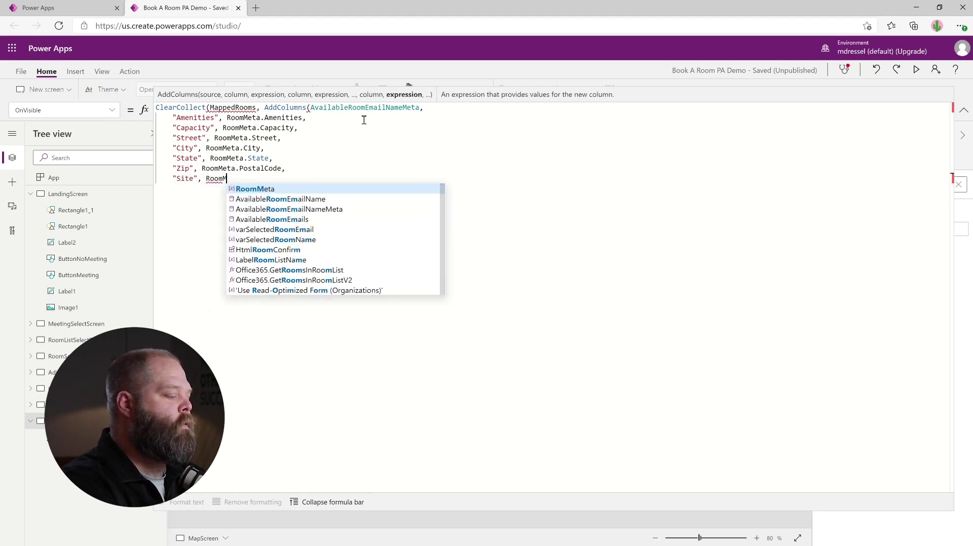
text(eta.Site)
key(BackSpace)
key(BackSpace)
key(BackSpace)
key(BackSpace)
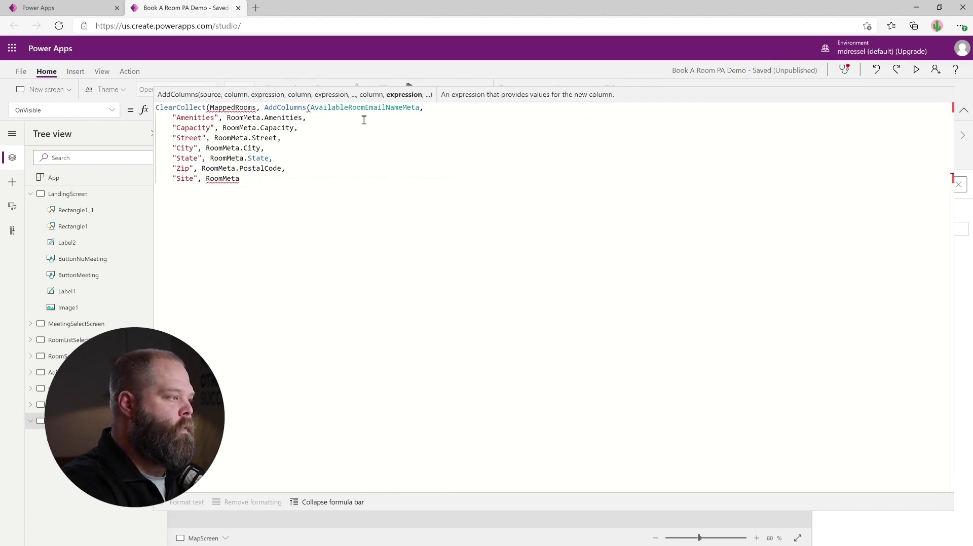
text(R)
text(oomName,)
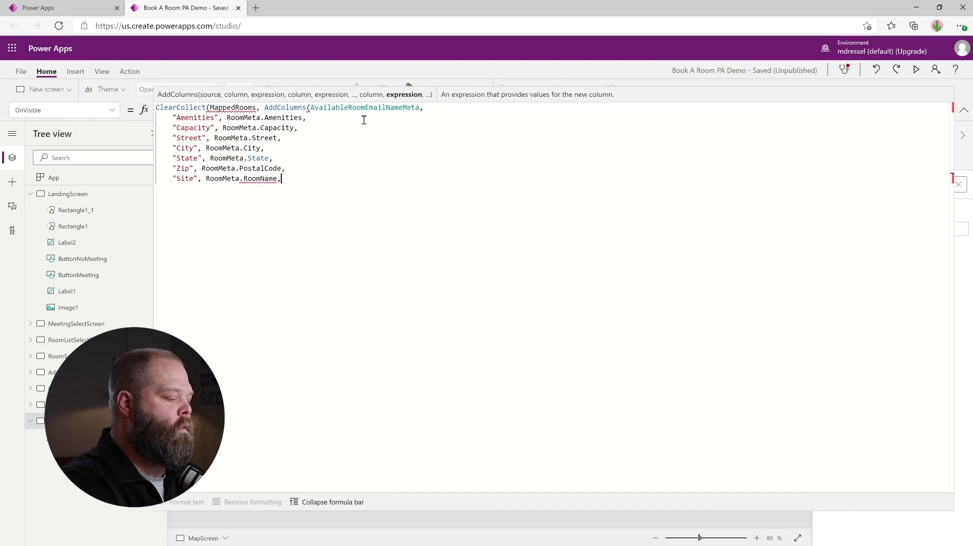
- Add a "Site Type" column on its own line with the expression RoomMeta.RoomType.Value
key(Return)
text("Sit)
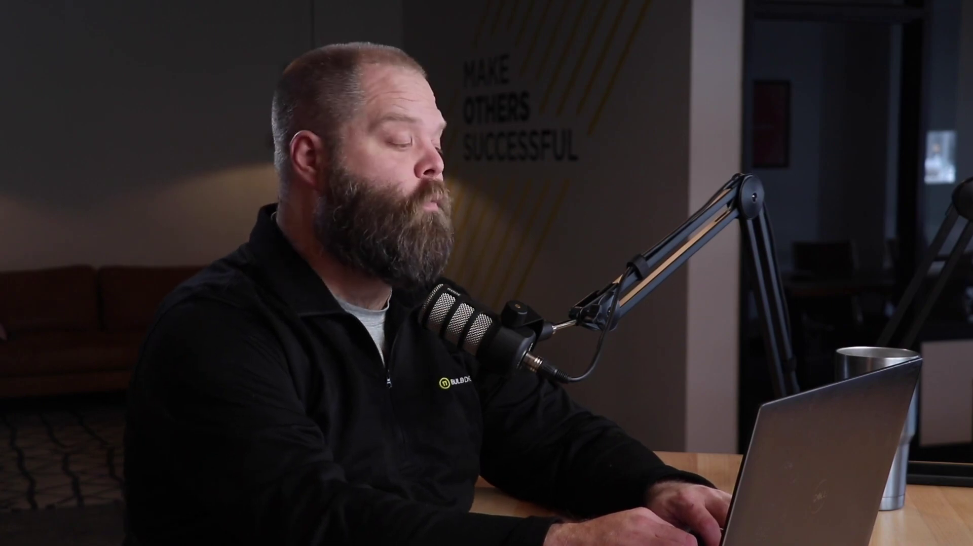
text(e)
text( Ty)
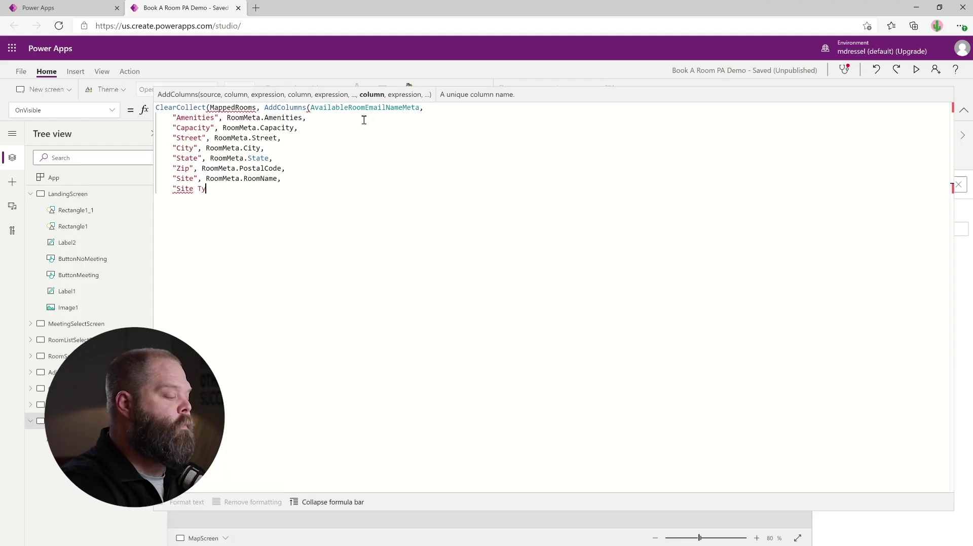
text(pe", Room)
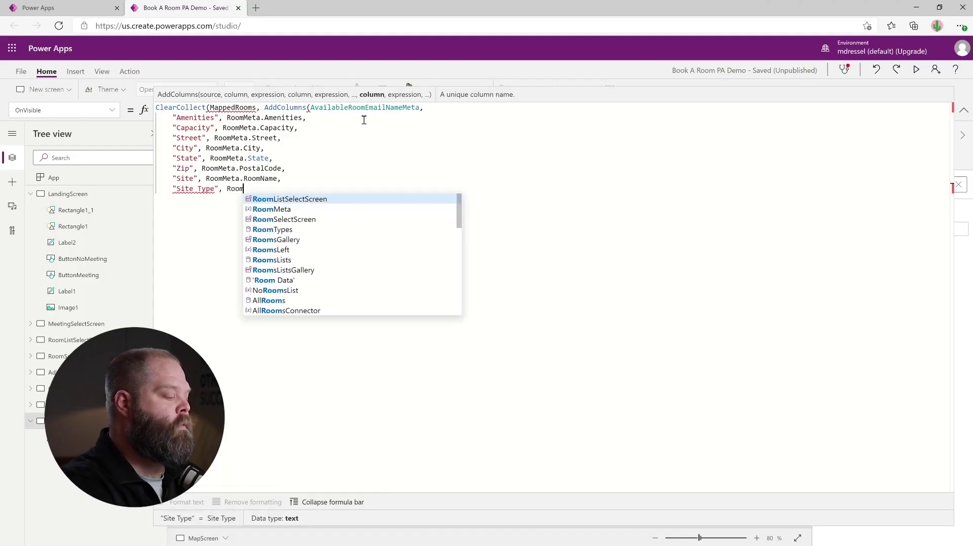
text(Meta.RoomType.)
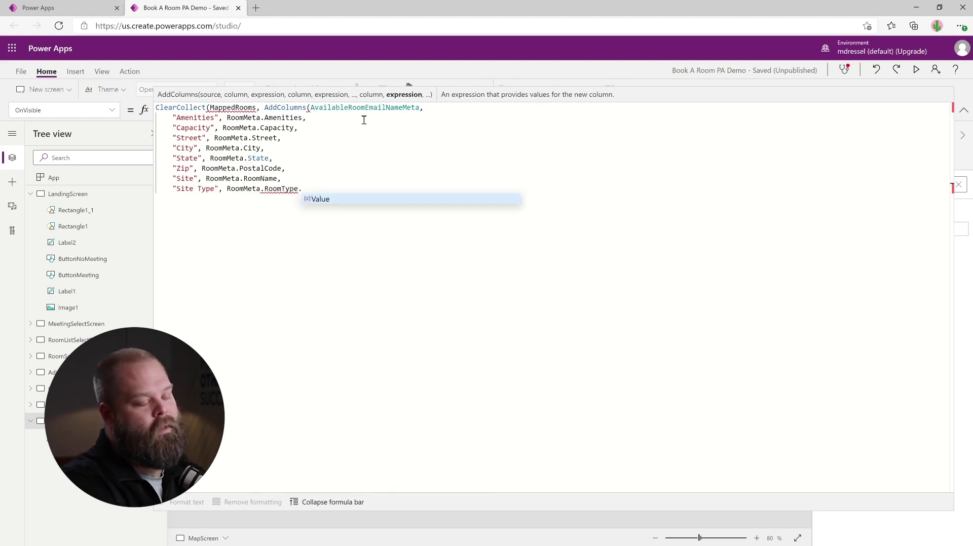
text(Vav)
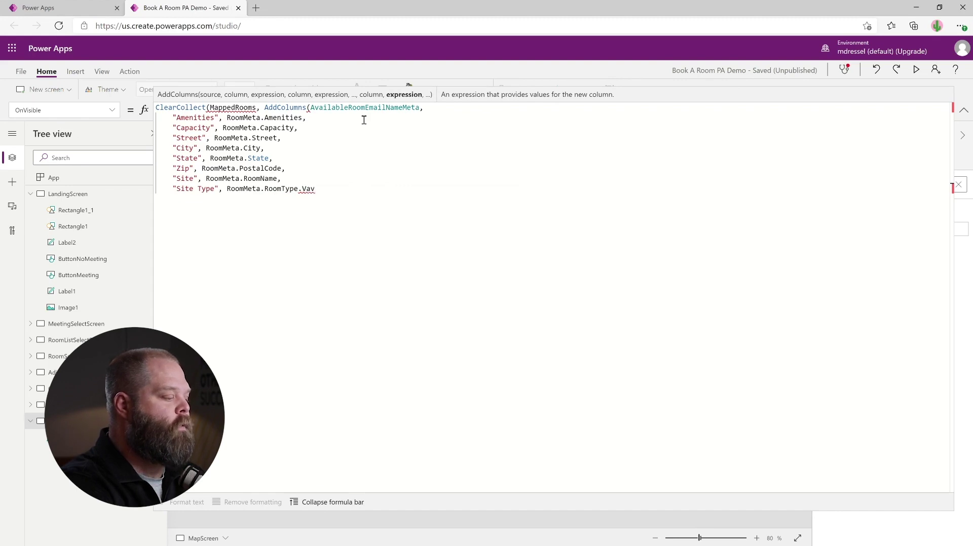
key(BackSpace)
text(lue,)
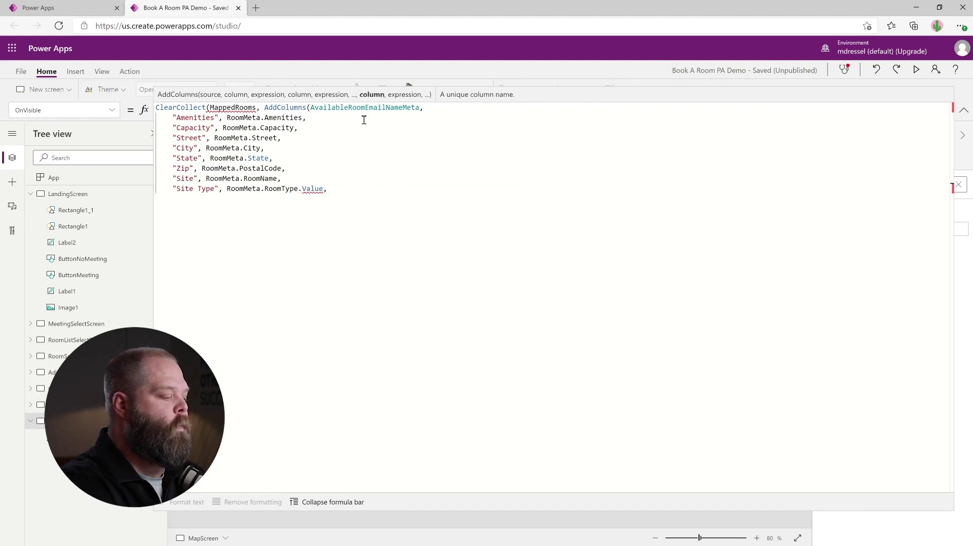
- Add a "Full Address" column on a new line of the AddColumns call with the expression RoomMeta.DispName
key(Return)
text(")
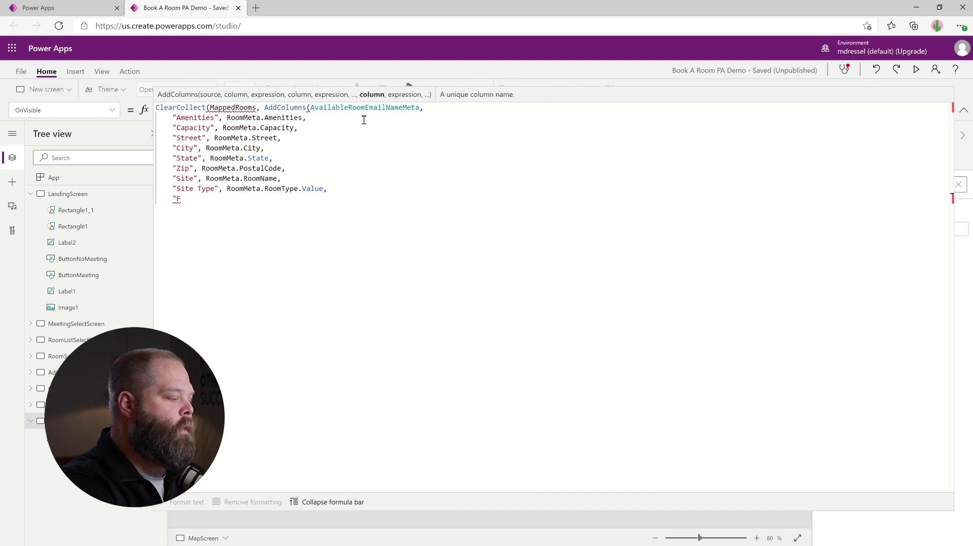
text(Full Address",)
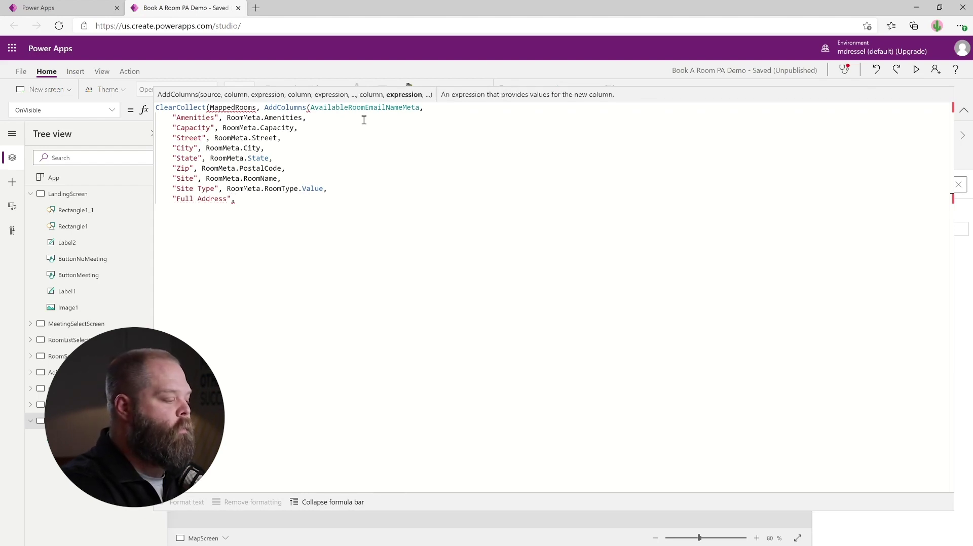
text(oomMeta)
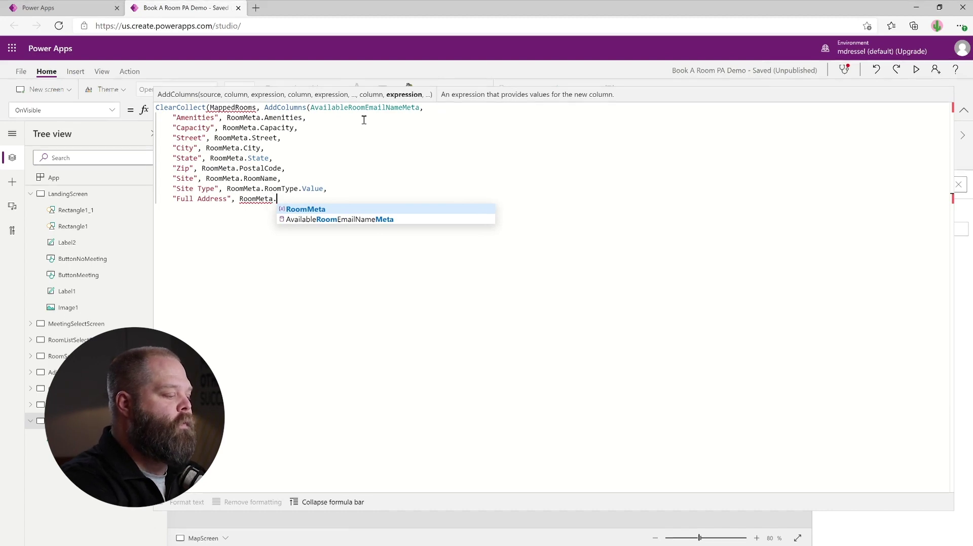
text(.)
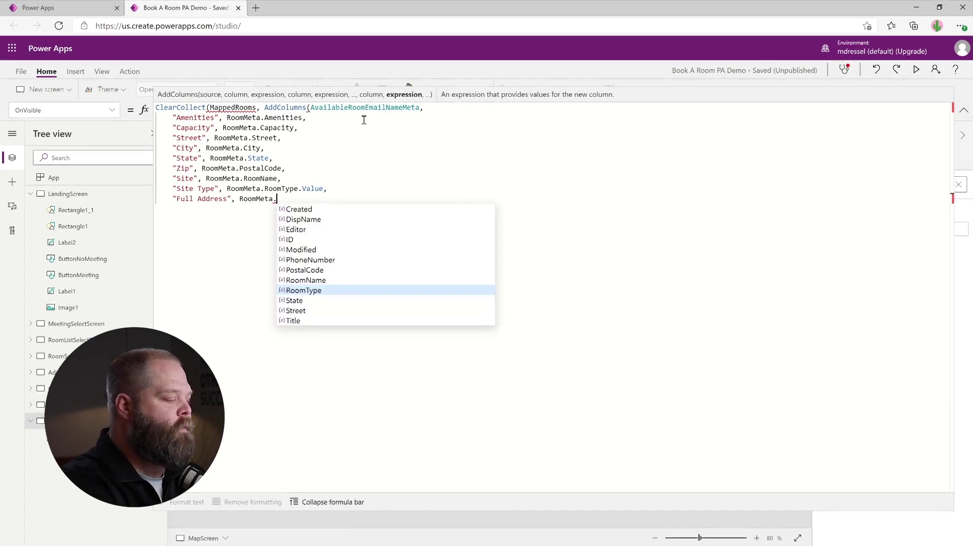
text(Fu)
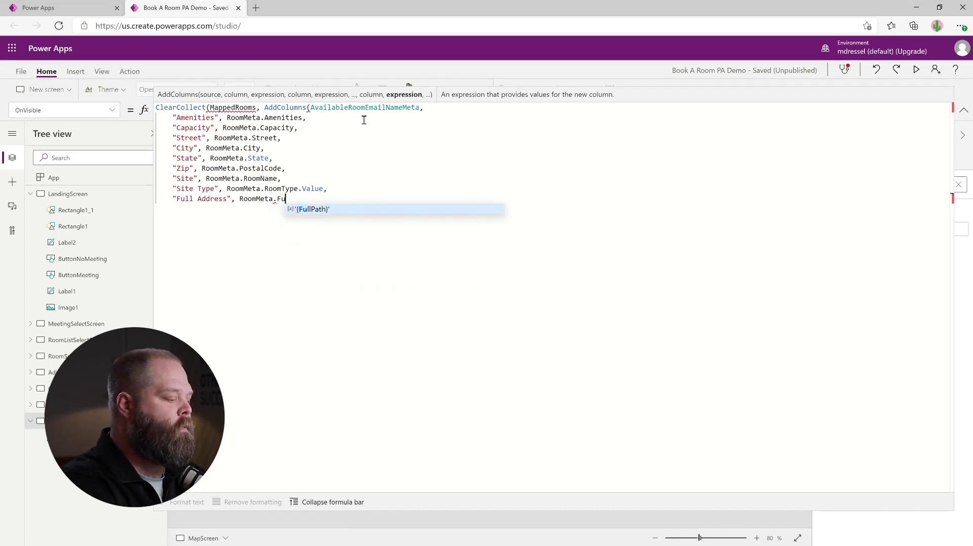
key(BackSpace)
key(BackSpace)
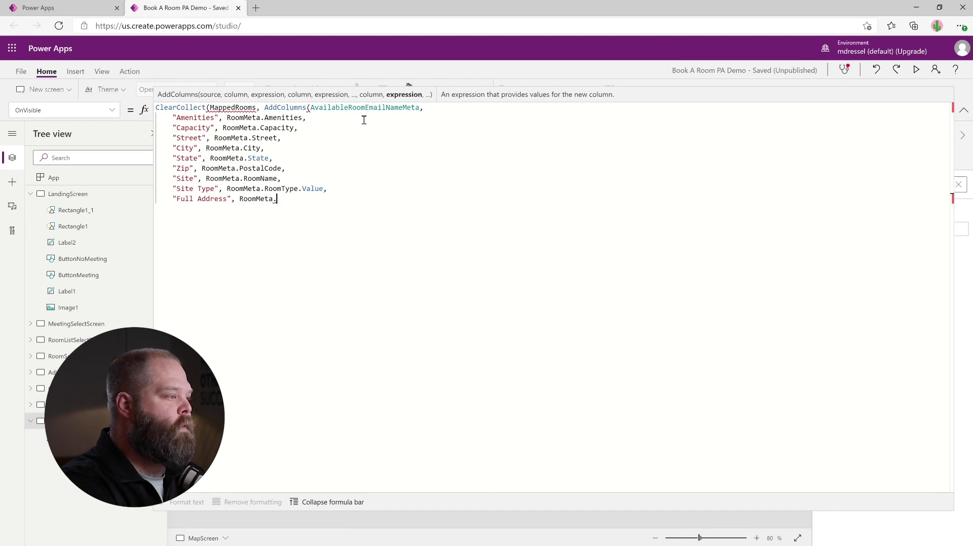
text(Dis)
key(Tab)
text(,)
- Start an "Item Color" column on a new line after the "Full Address" column
key(Return)
text(")
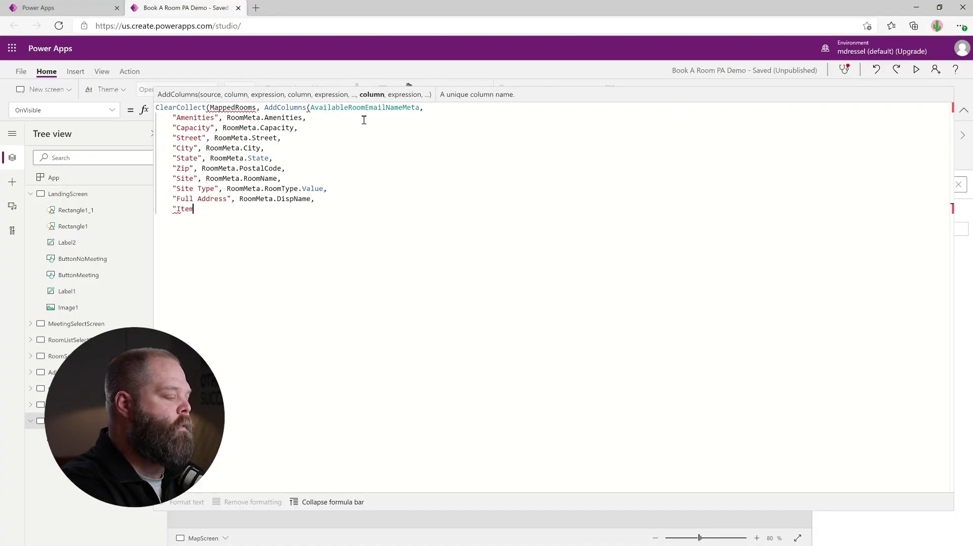
text(Color")
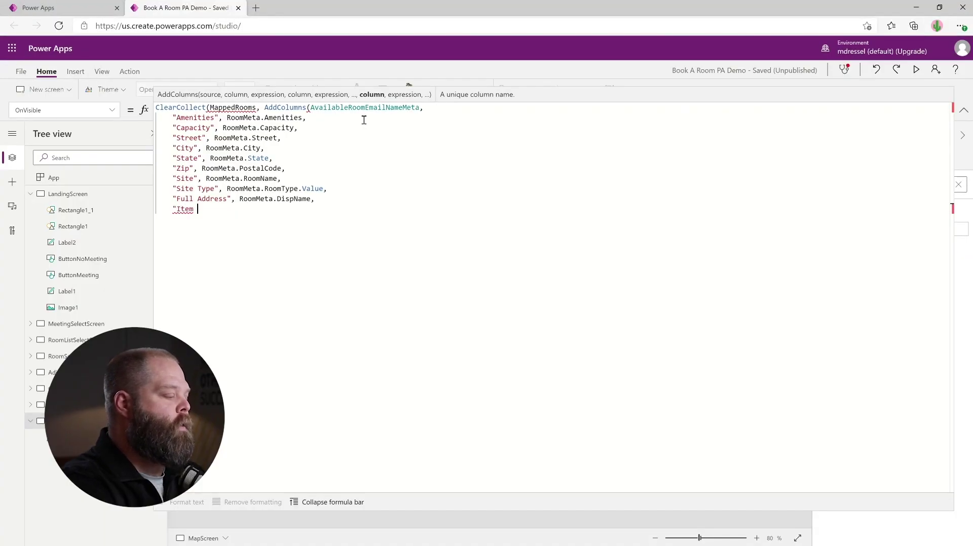
text(,)
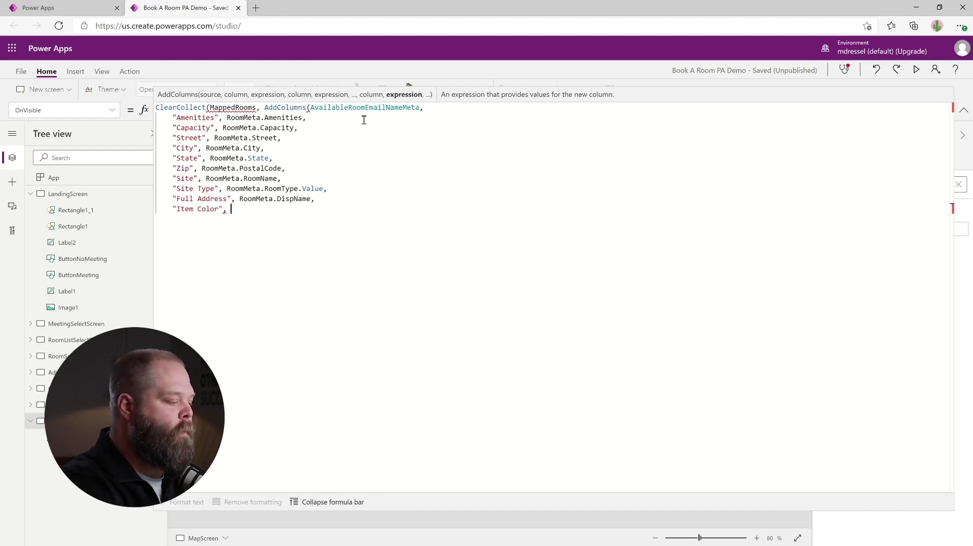
- Start the "Item Color" expression with an If test checking whether RoomMeta.RoomType.Value = "Workspace"
text(If()
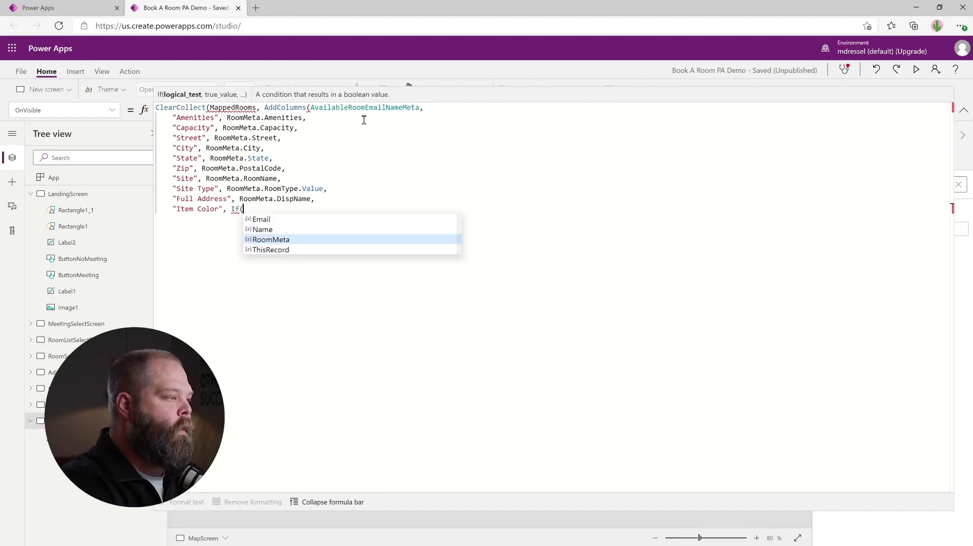
text(RoomMe)
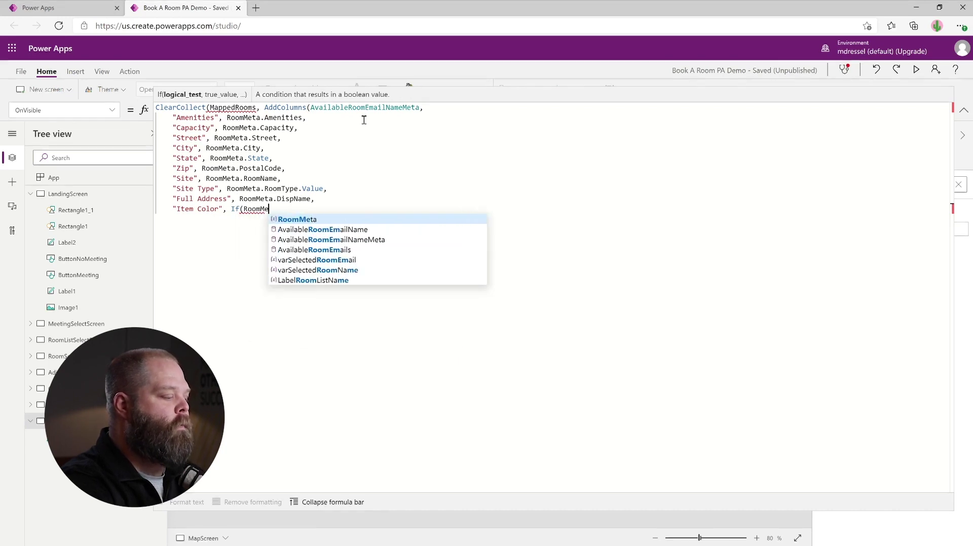
text(ta.Roo)
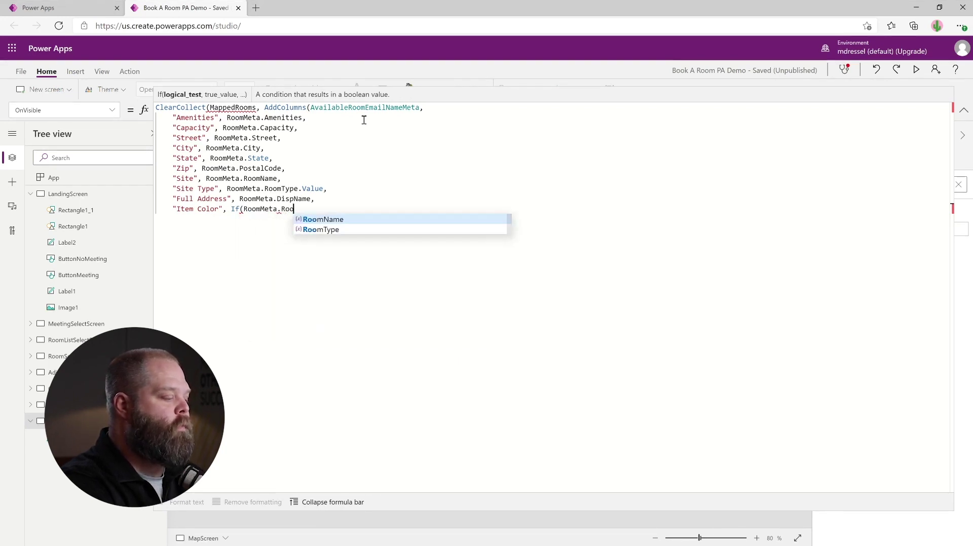
text(mType.V)
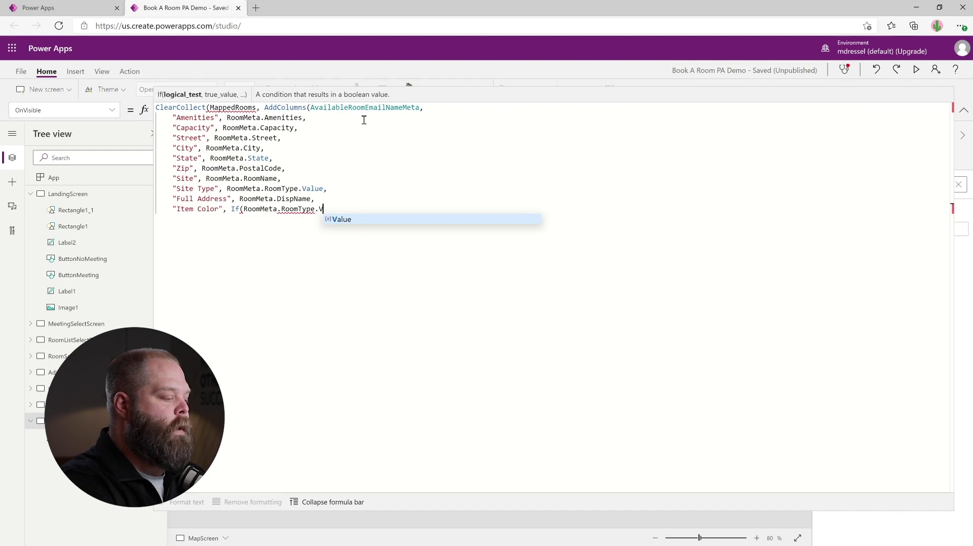
text(alue  =)
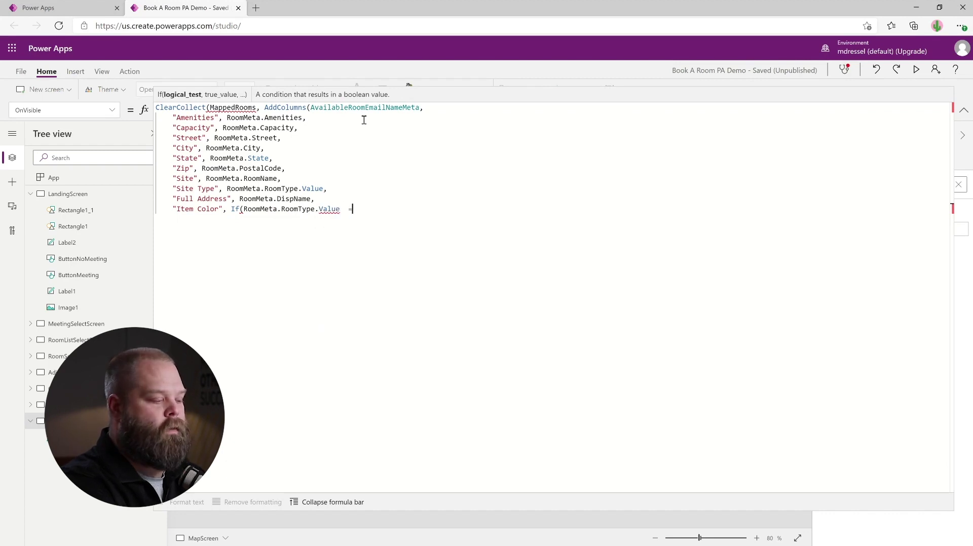
key(BackSpace)
key(BackSpace)
key(BackSpace)
text(=)
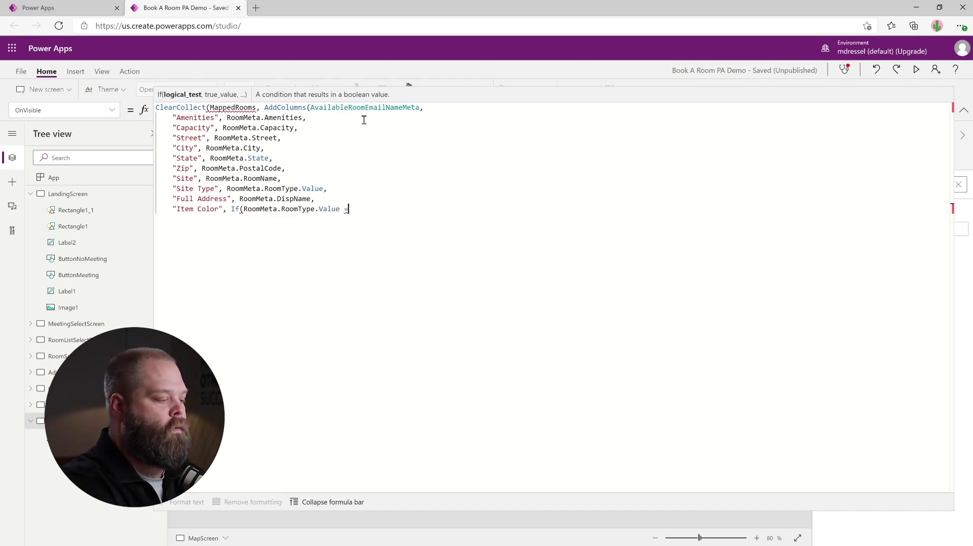
text( "Workspace)
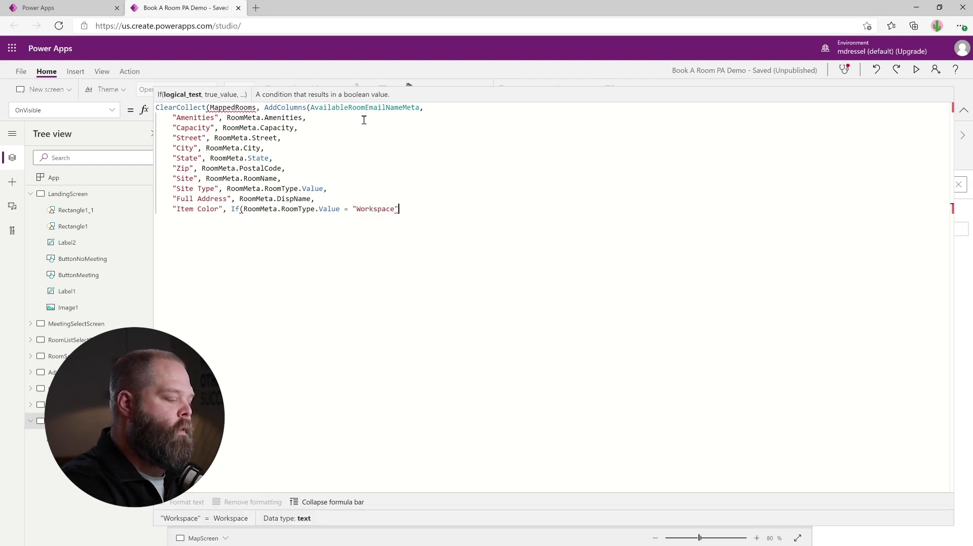
- Give the If test the true value RGBA(50,225,50,1) for workspace rooms
text(", R)
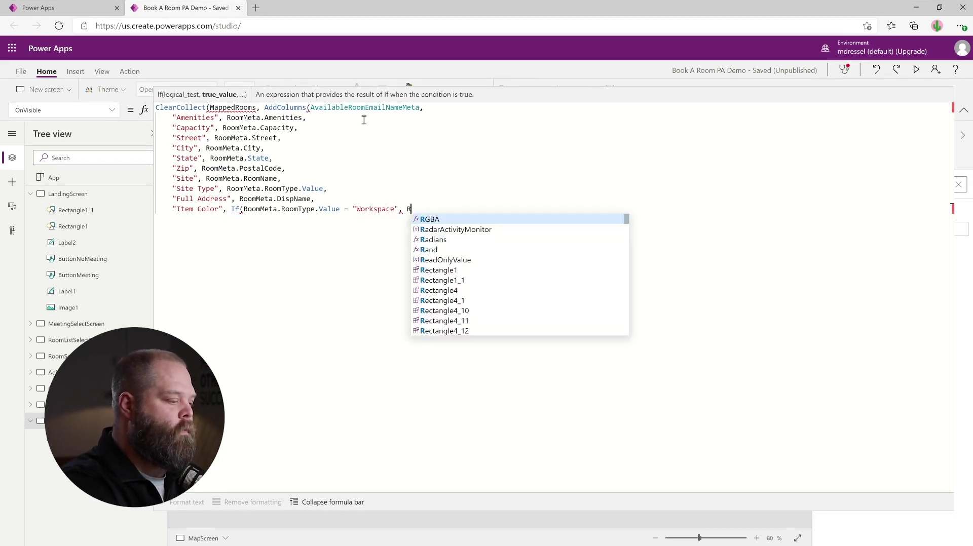
text(GBA)
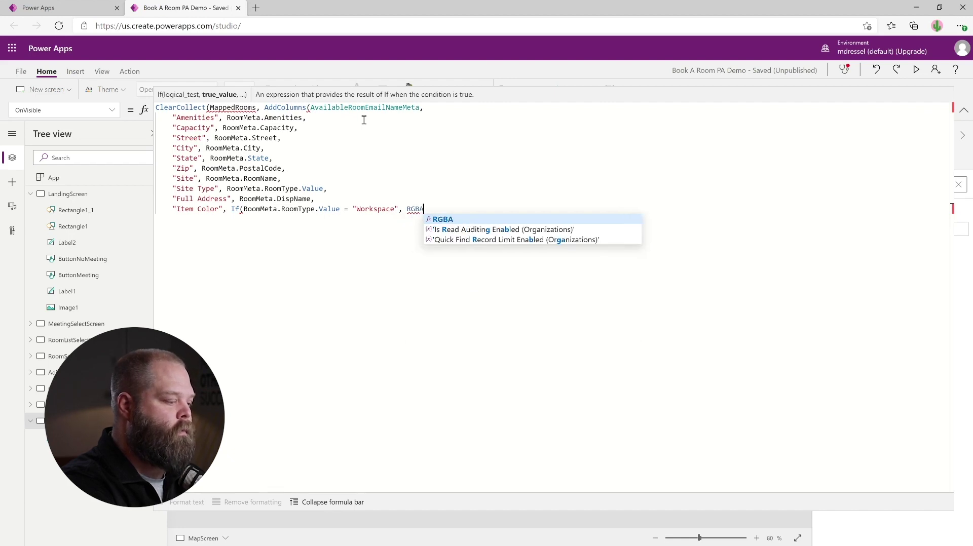
text(()
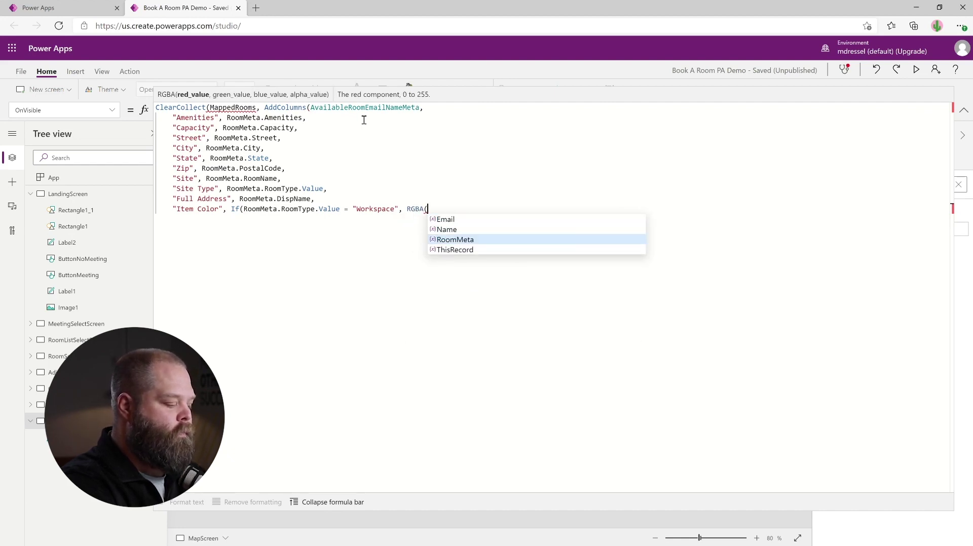
text(50,225,)
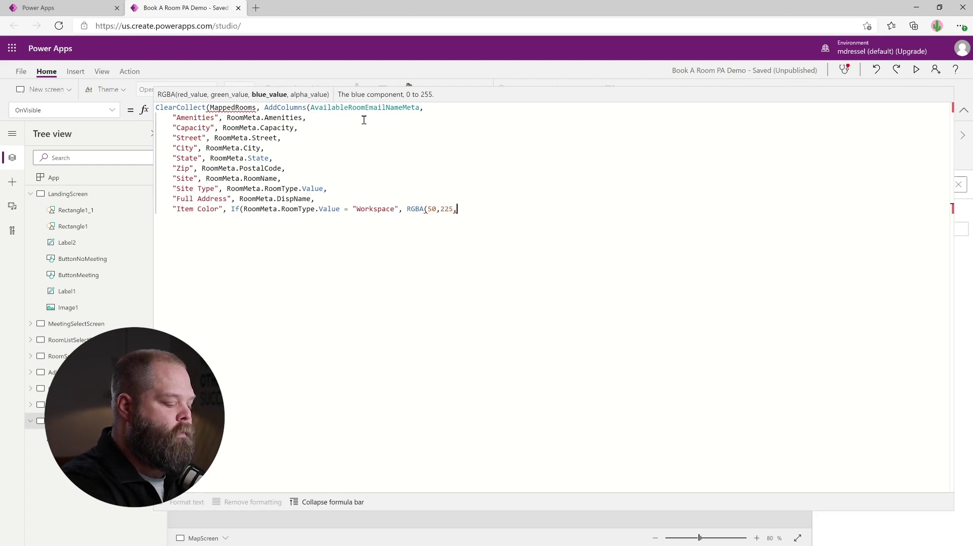
text(50,1)
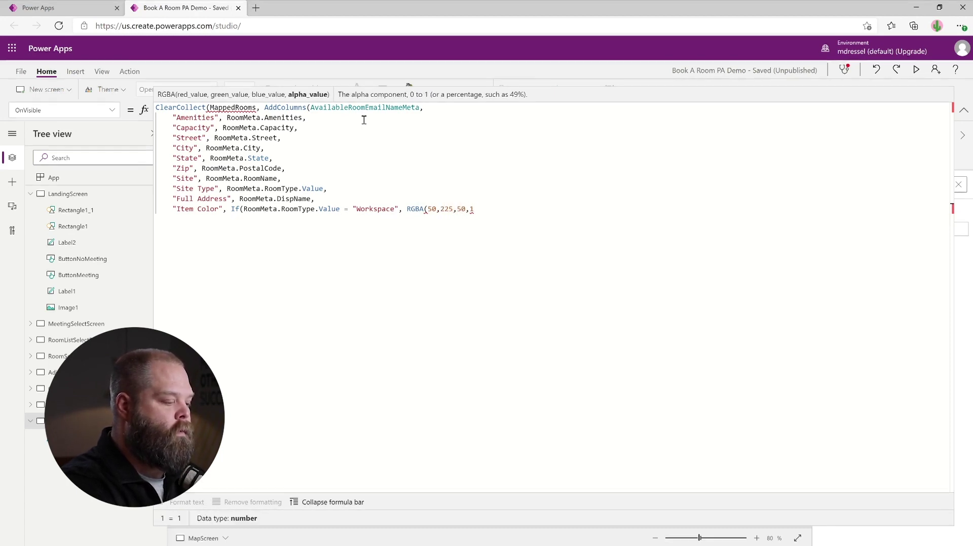
text(),)
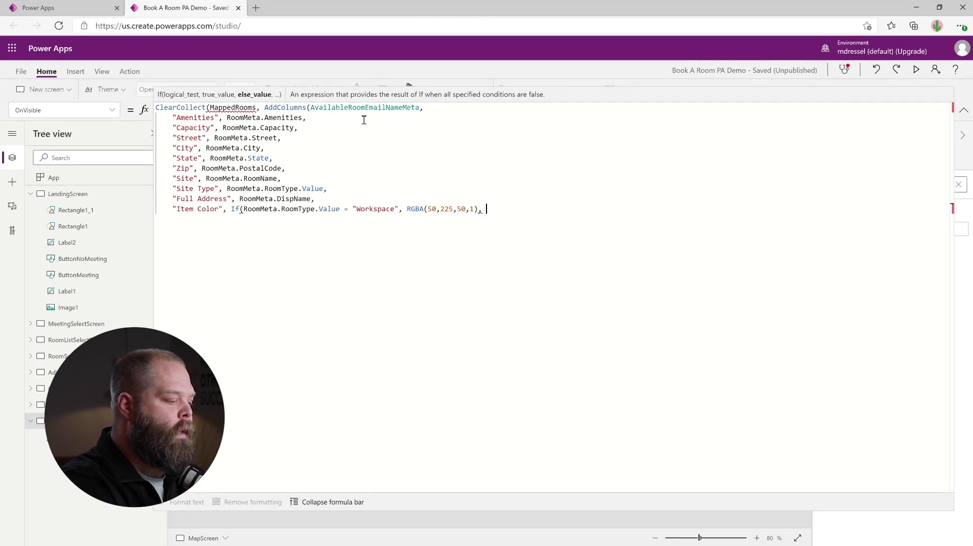
- Add RGBA(200, 50,175,1) as the If function's else value, then close the If, AddColumns and ClearCollect calls with a semicolon
text( RGBA)
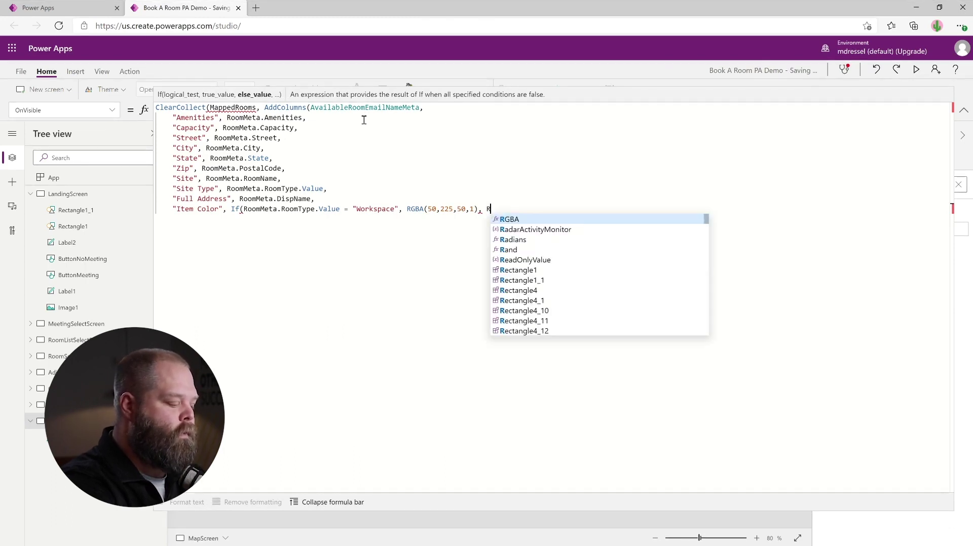
text(()
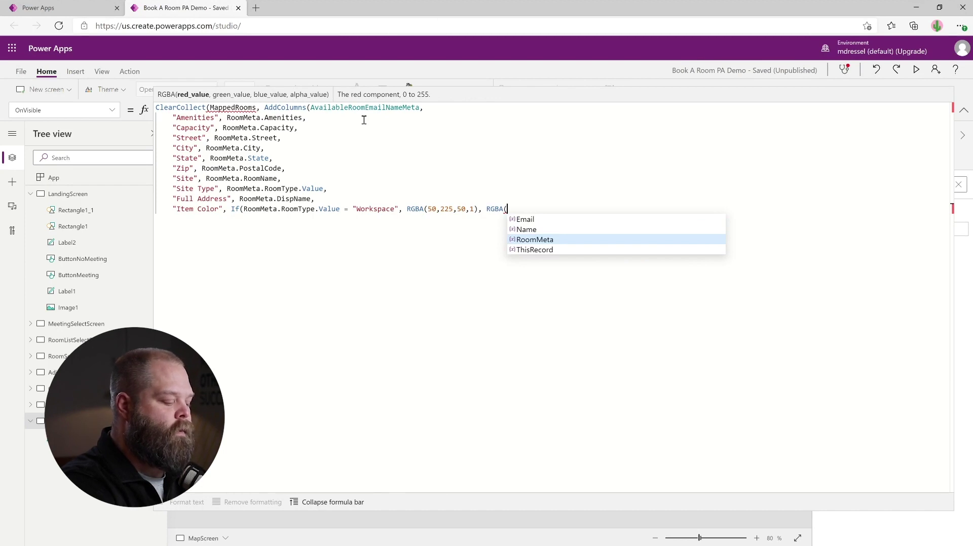
text(200, 50,)
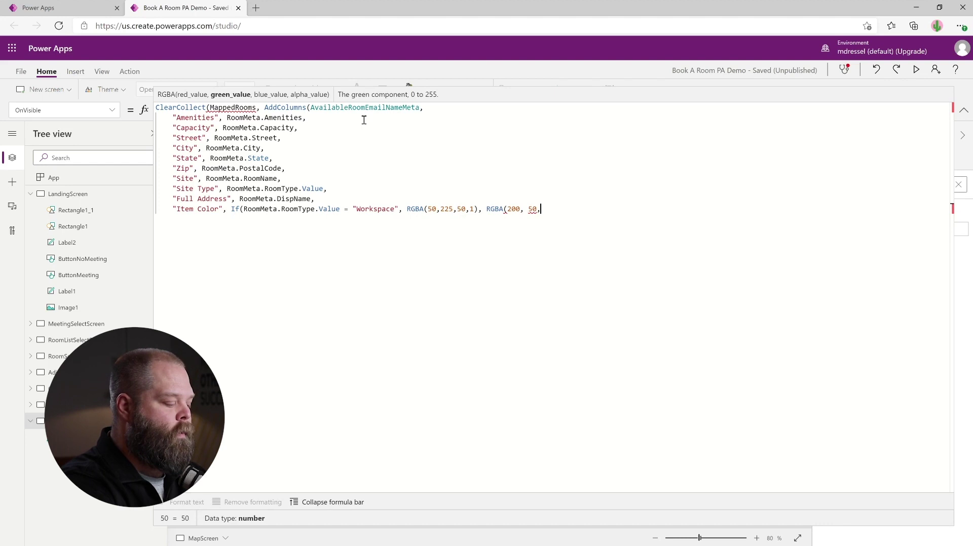
text(175,1))))
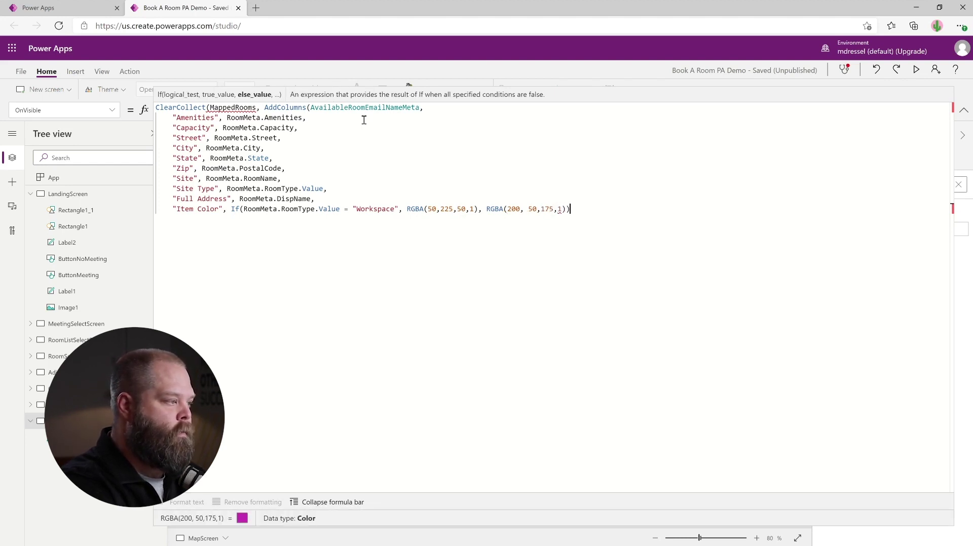
text())
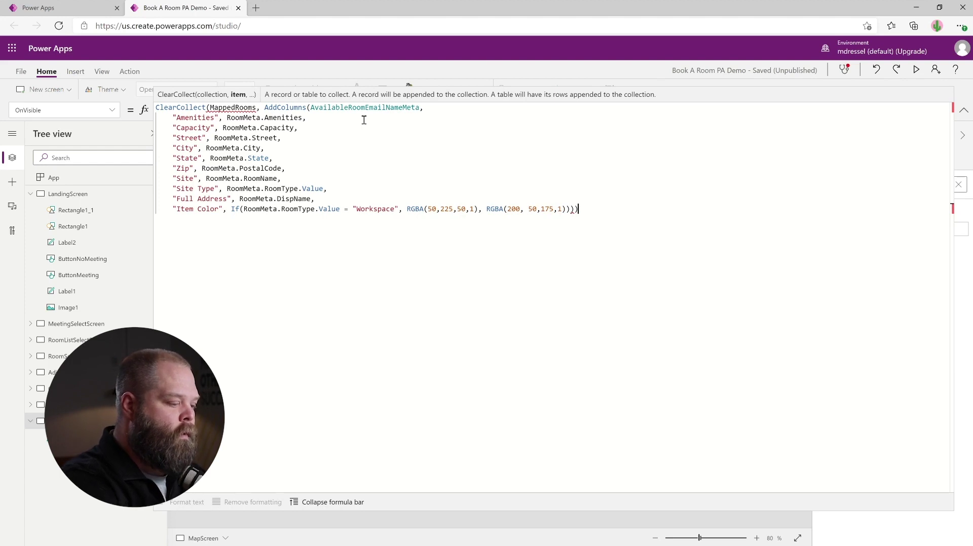
text(;)
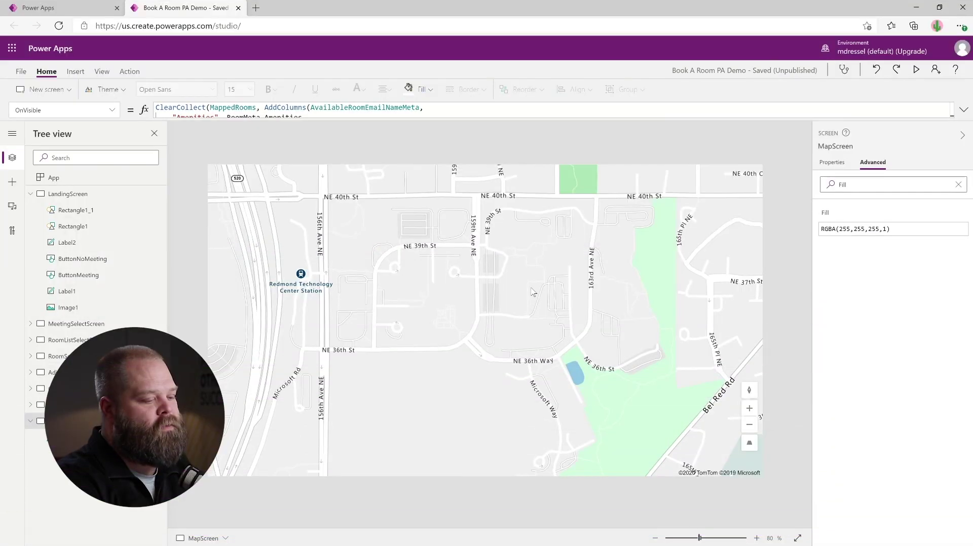
- Rename the map control on MapScreen to RoomMap
click(573, 254)
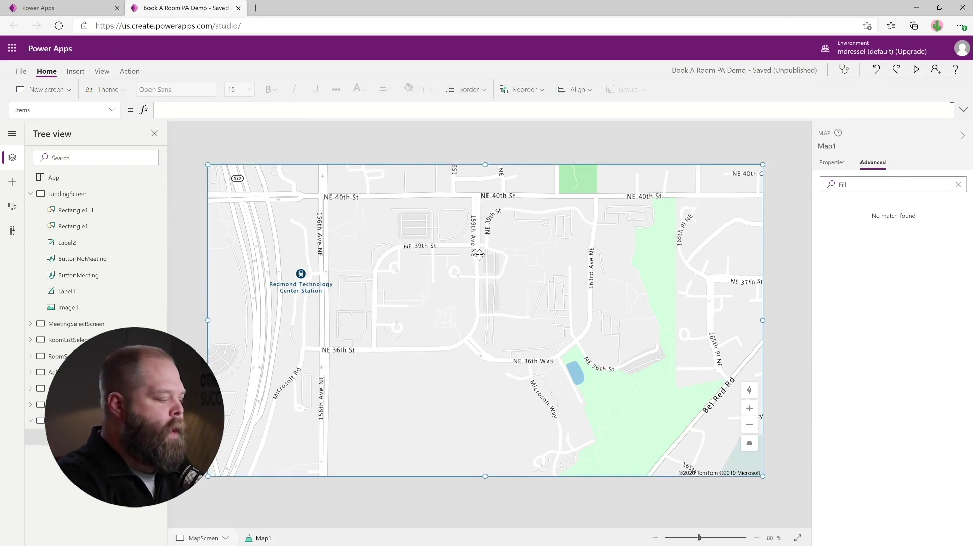
click(155, 438)
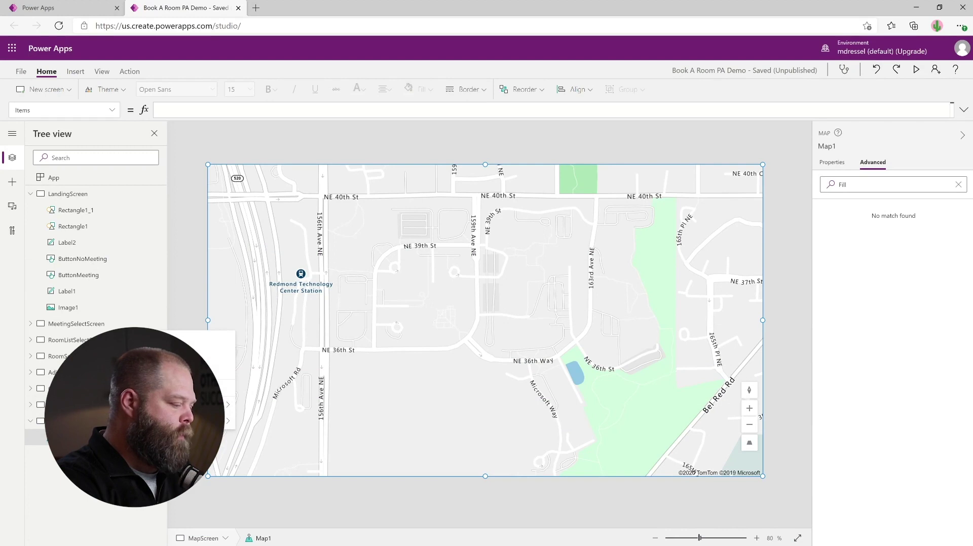
mouse_move(170, 406)
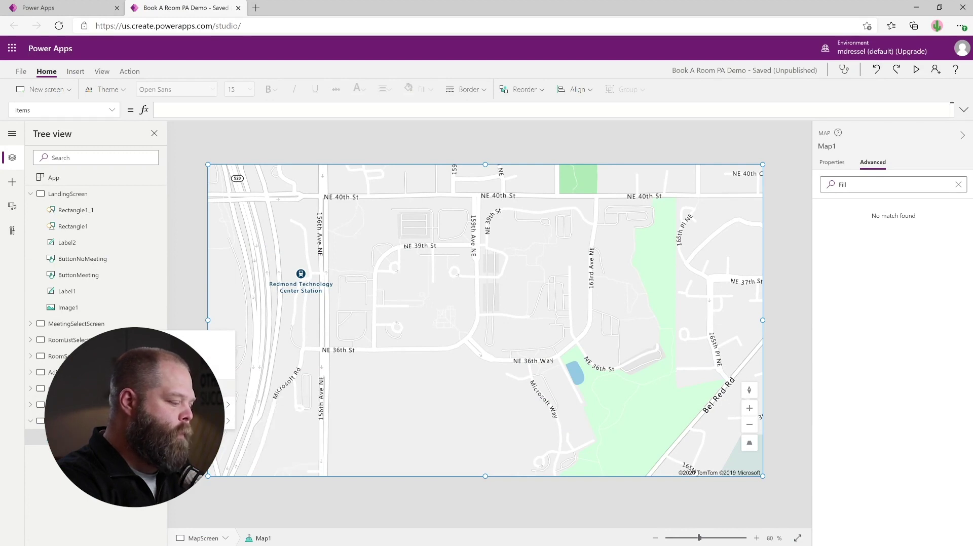
click(172, 388)
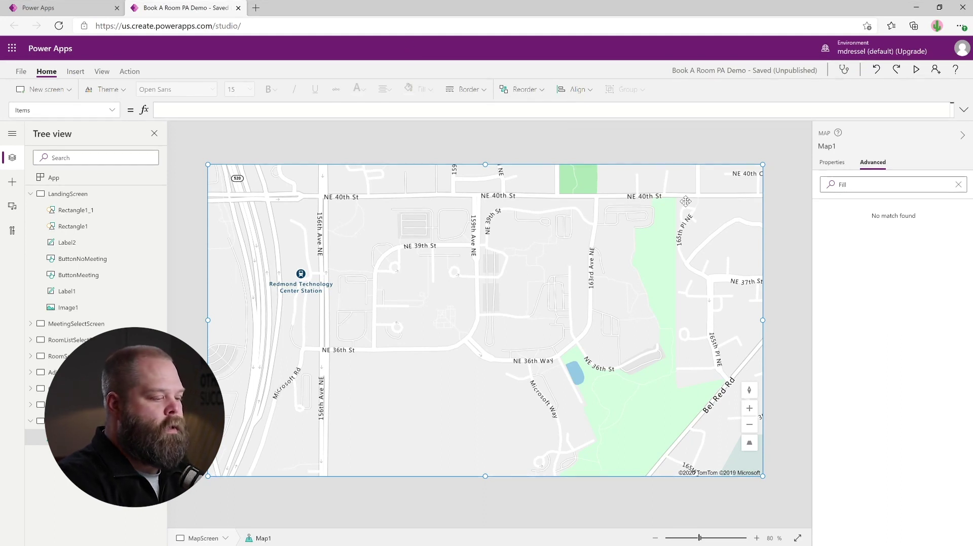
click(827, 187)
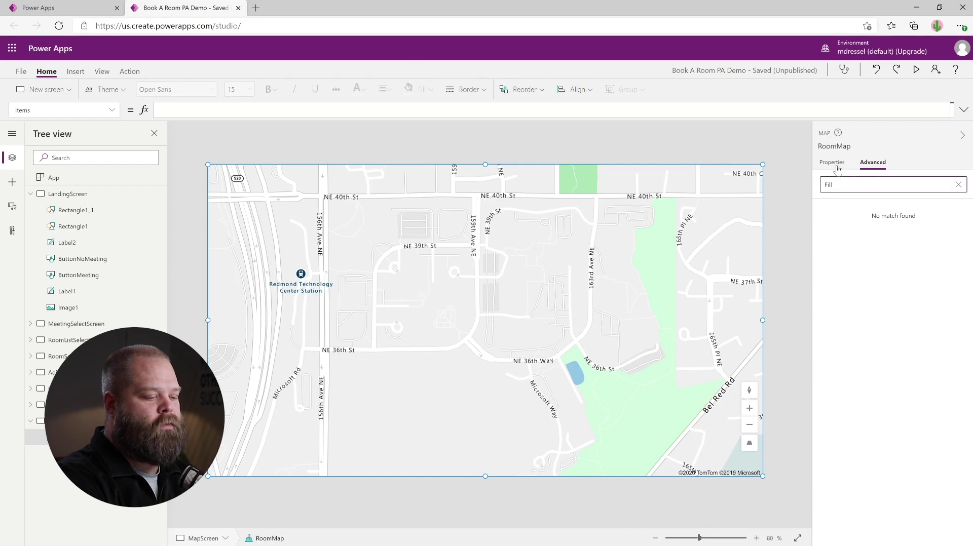
- Set the locations data source of the RoomMap control to the MappedRooms collection
click(832, 163)
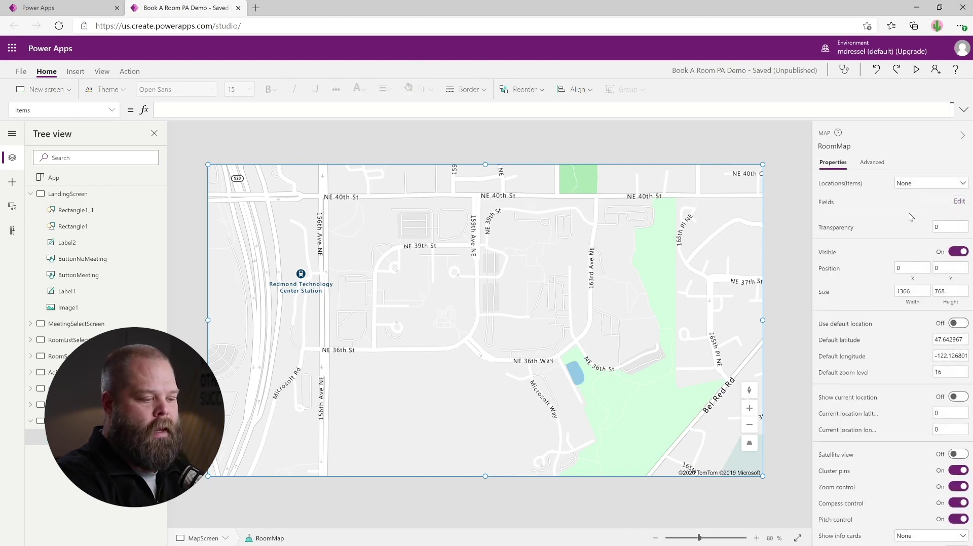
scroll(878, 222, down, 3)
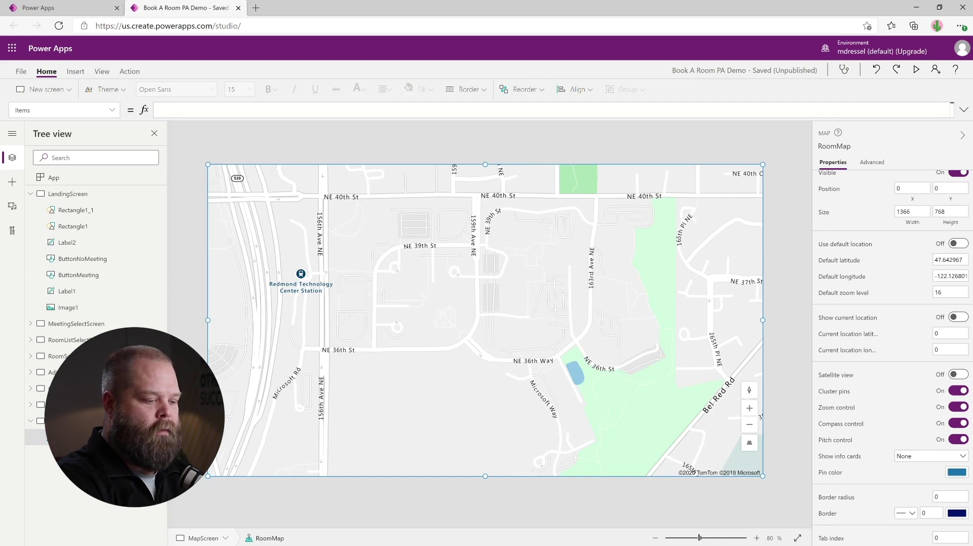
scroll(882, 216, up, 3)
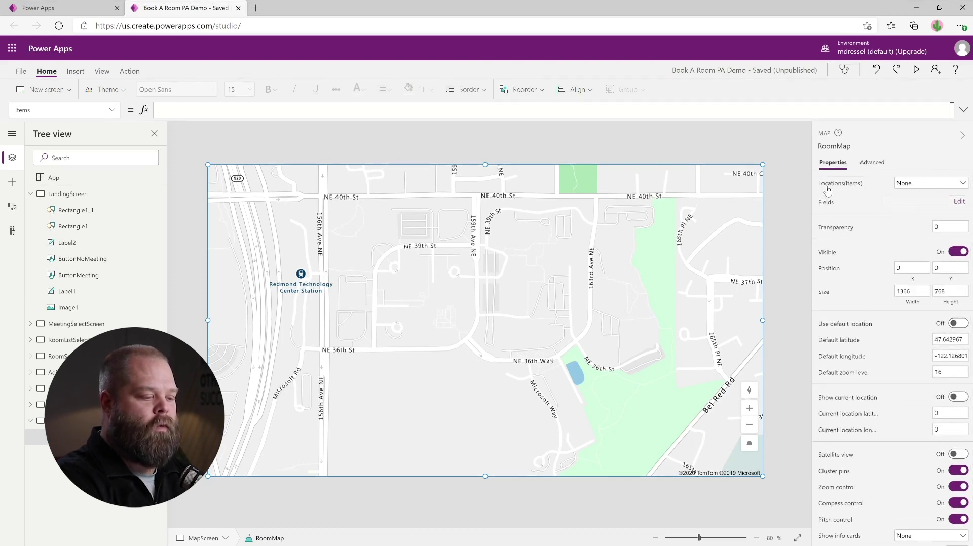
click(908, 188)
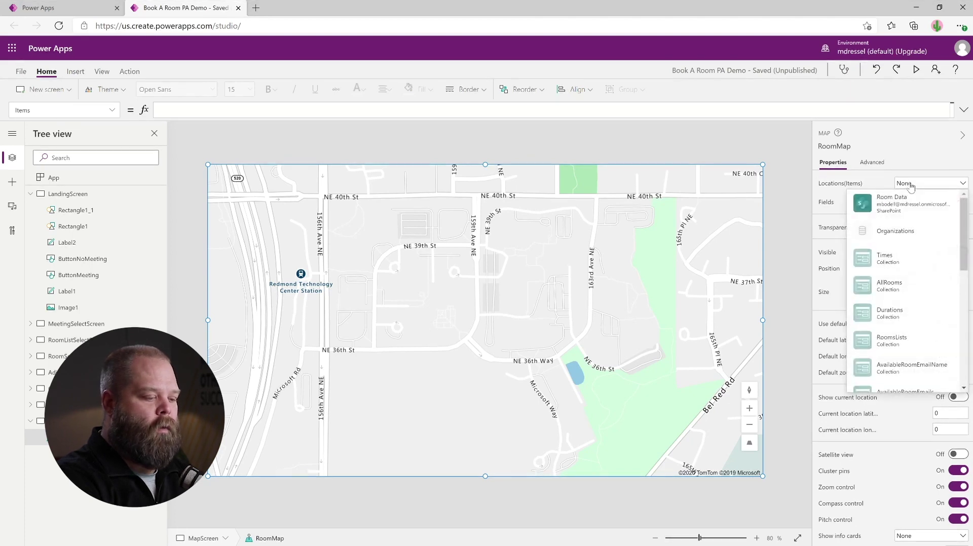
scroll(920, 259, down, 6)
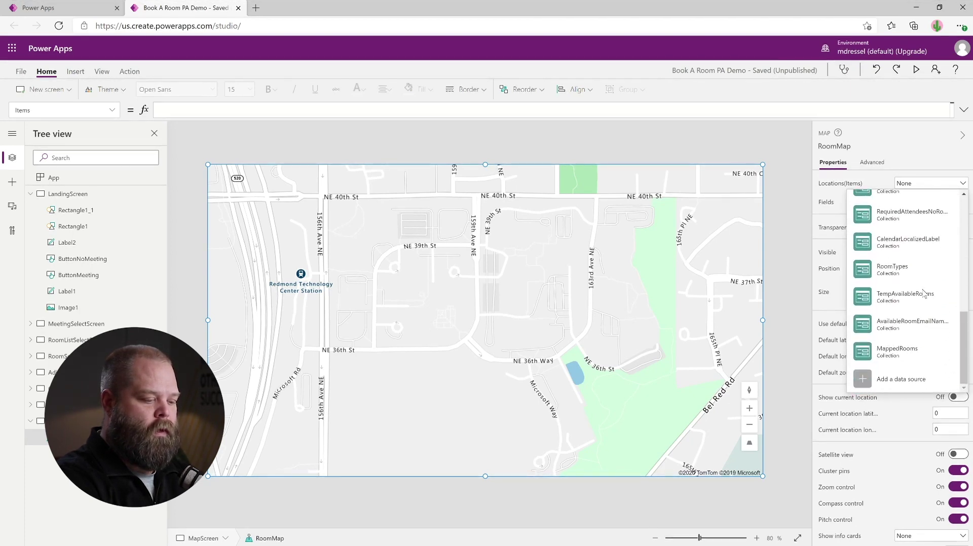
click(899, 351)
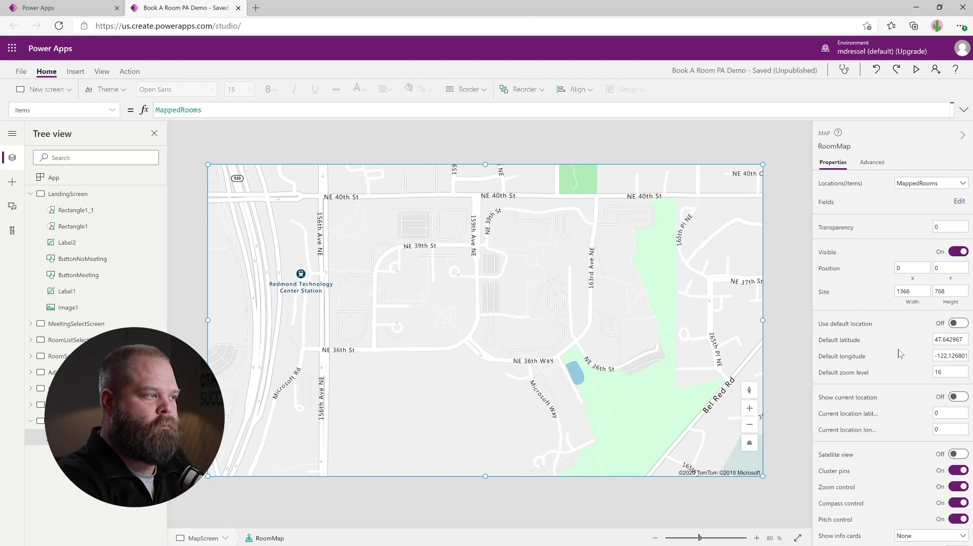
- Begin adding fields to the map and mark the Capacity field for inclusion
click(957, 204)
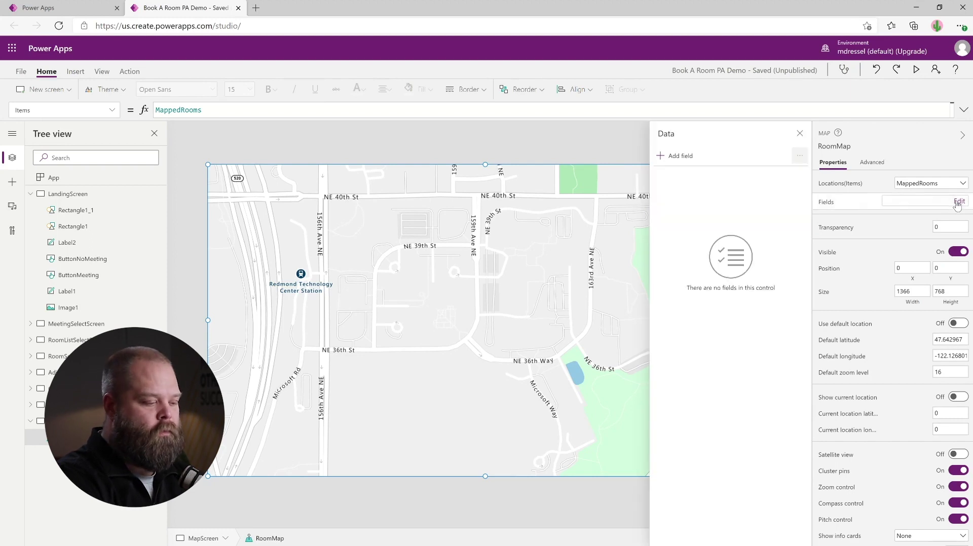
click(664, 158)
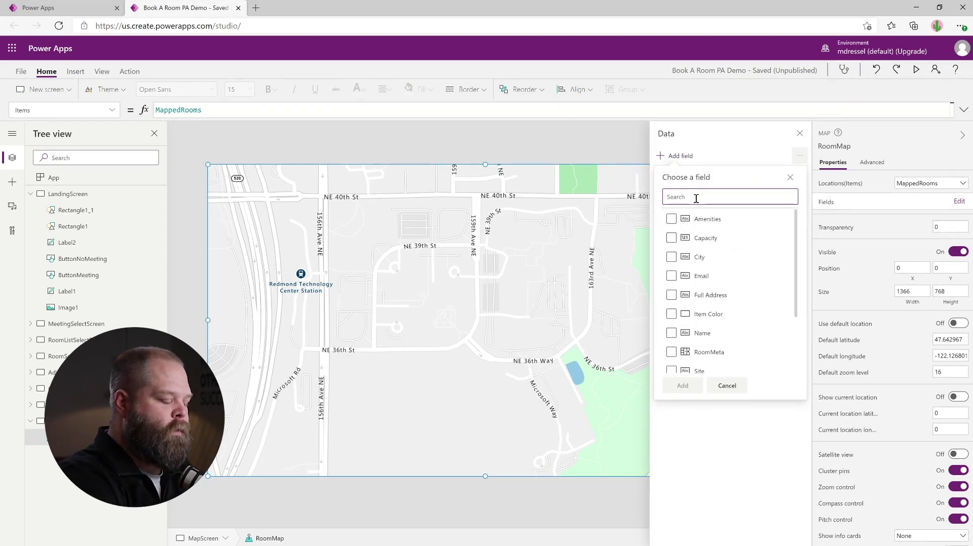
text(capa)
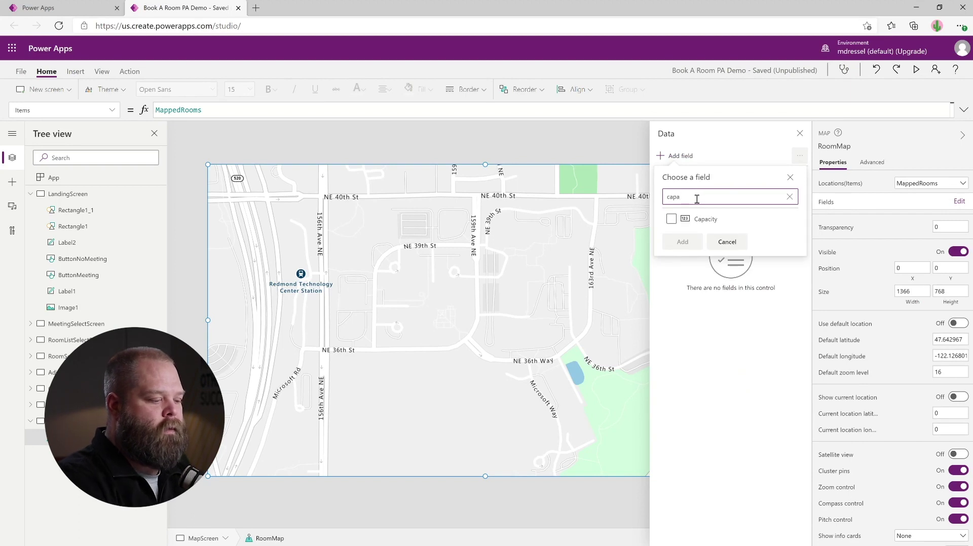
click(670, 219)
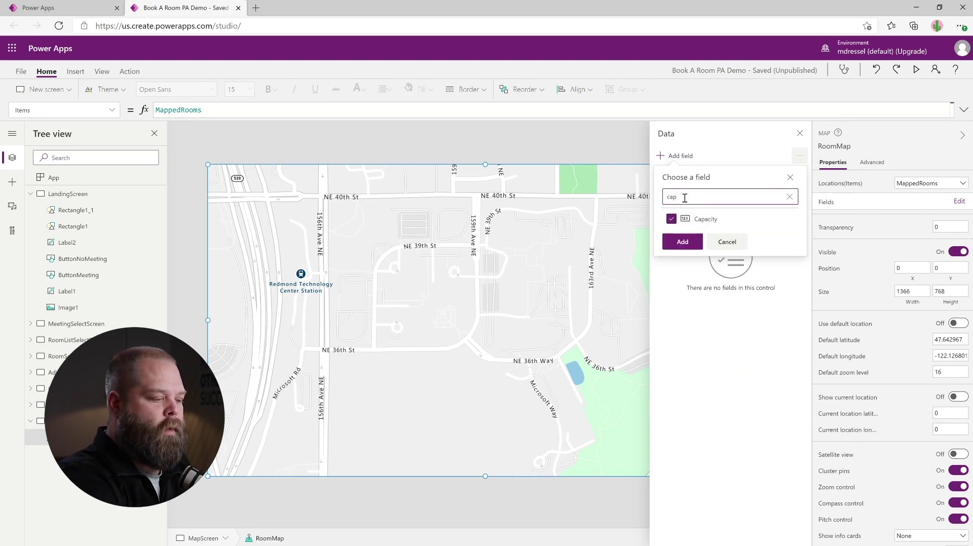
- Mark the Site and Amenities fields for inclusion on the map
key(BackSpace)
key(BackSpace)
key(BackSpace)
text(site)
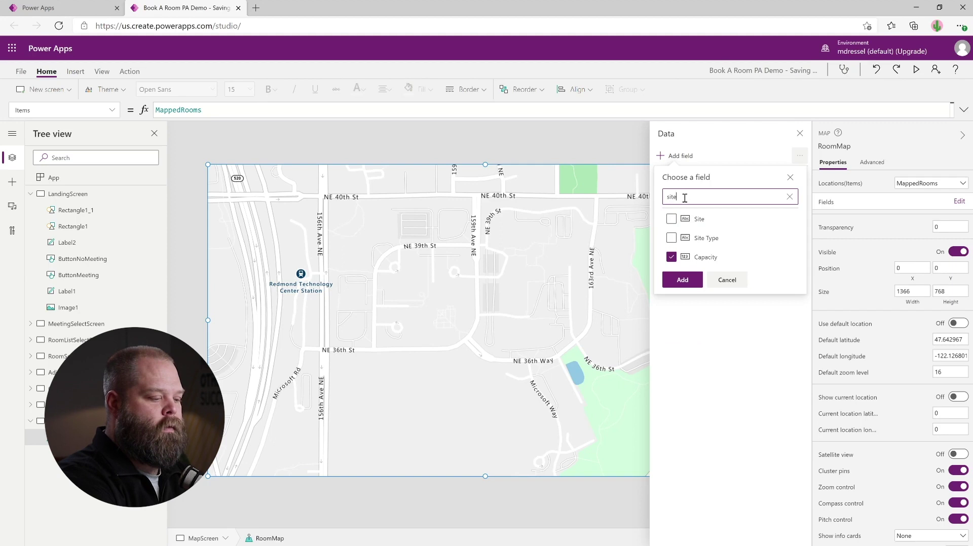
click(671, 219)
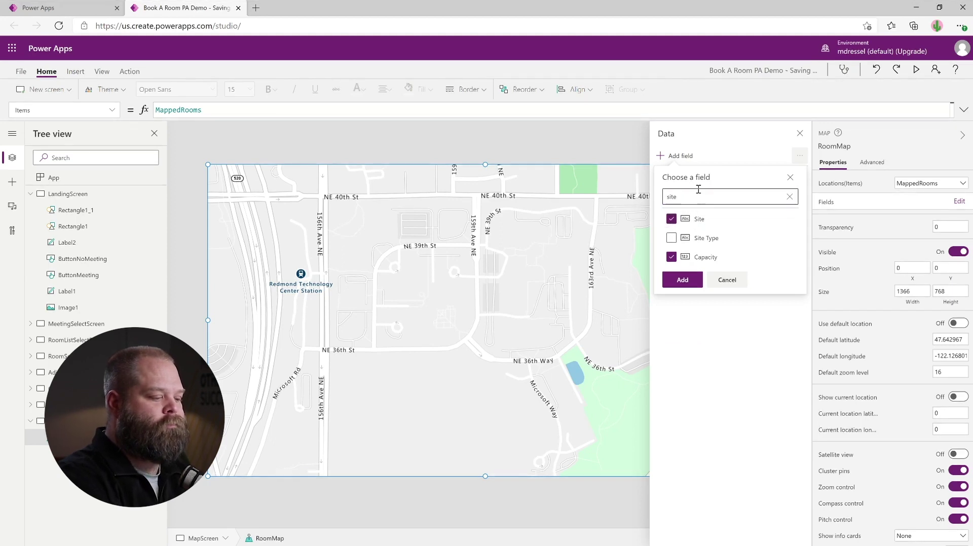
drag(695, 197, 662, 196)
text(amen)
click(671, 219)
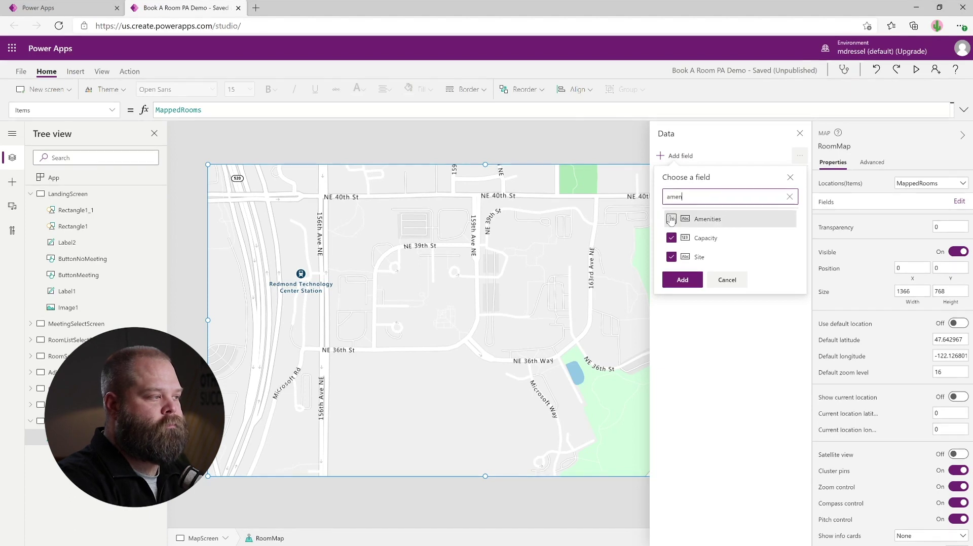
- Mark the Full Address field, add all the marked fields to RoomMap, and close the field editor
click(698, 196)
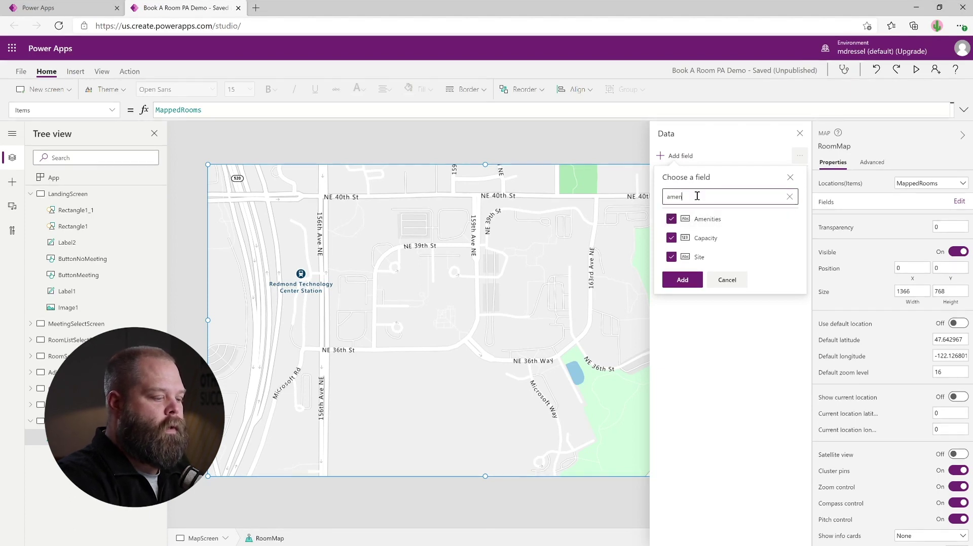
key(BackSpace)
key(BackSpace)
key(BackSpace)
key(BackSpace)
text(full)
click(671, 219)
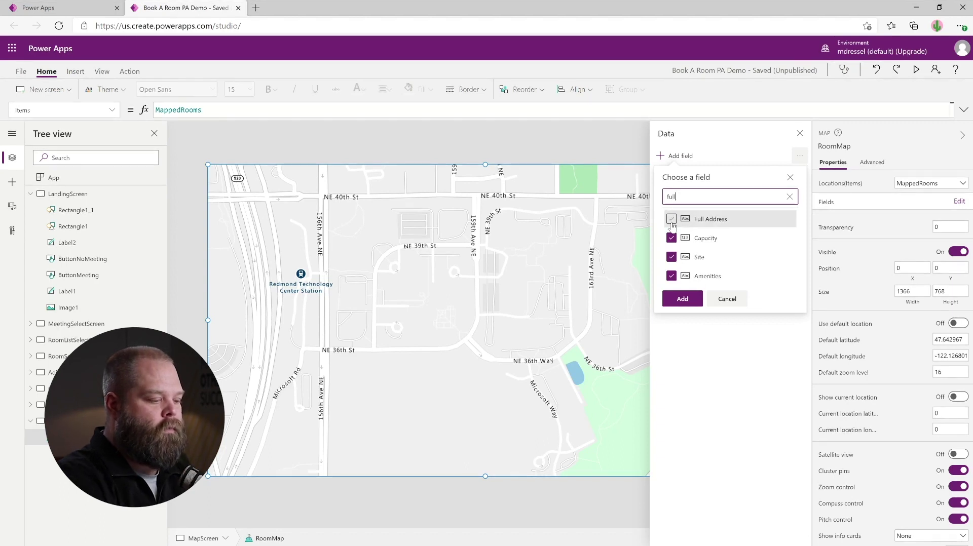
click(682, 298)
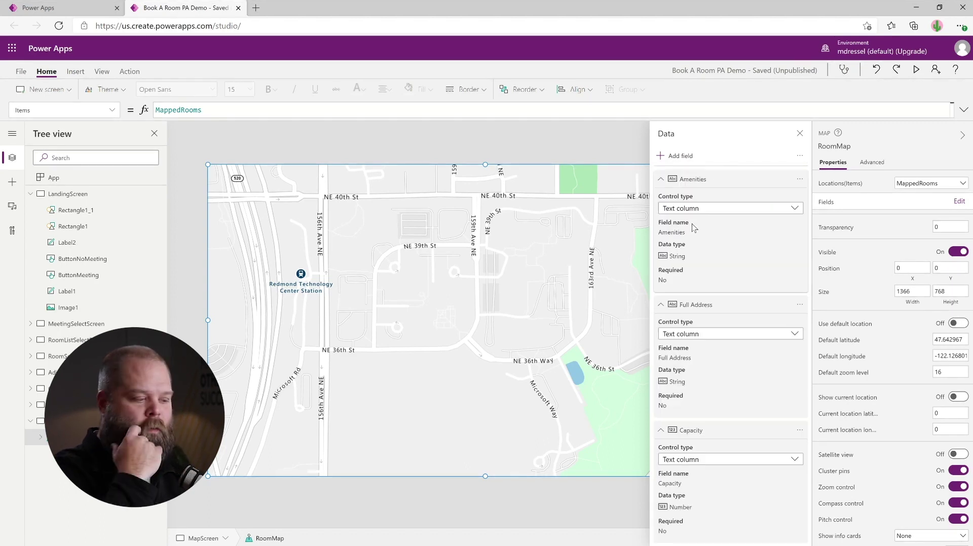
click(800, 134)
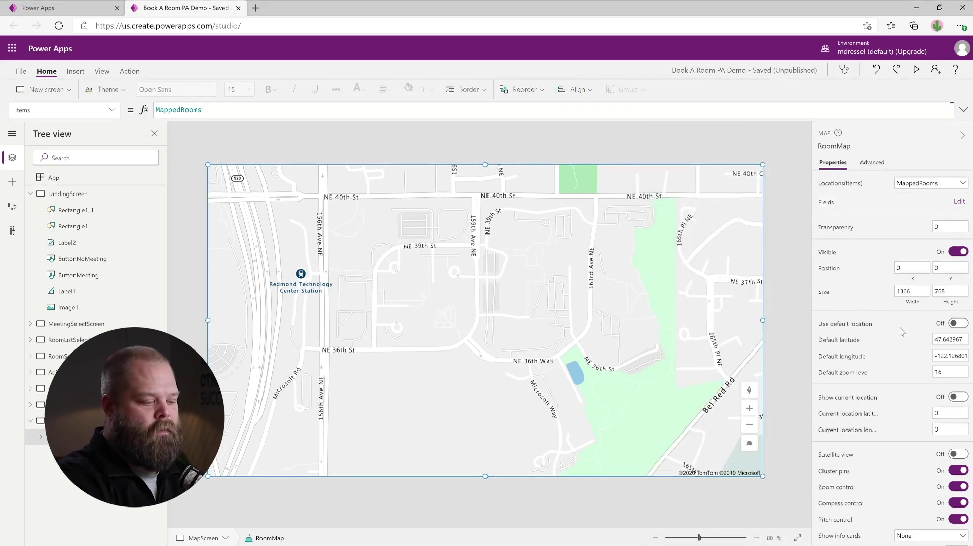
- Set the RoomMap info cards to show On hover
scroll(902, 333, down, 3)
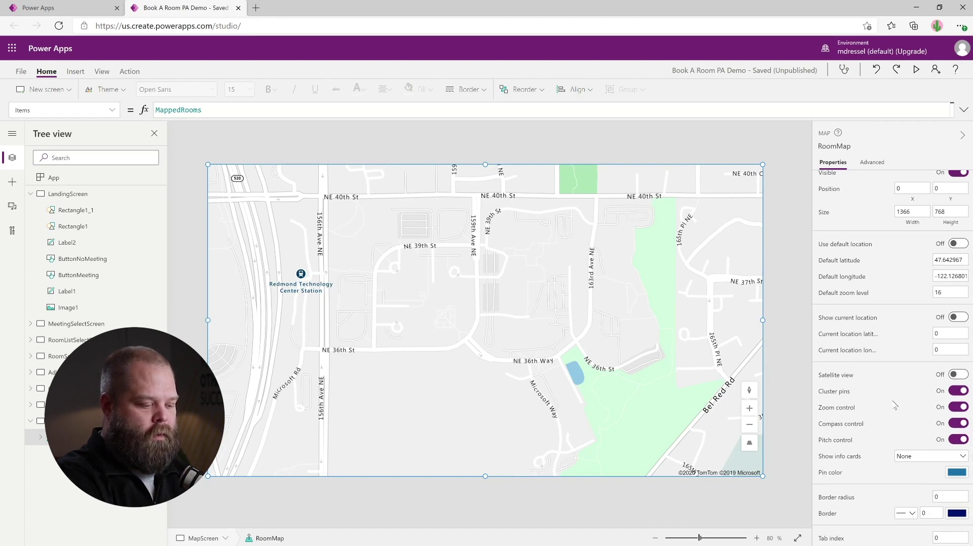
click(912, 461)
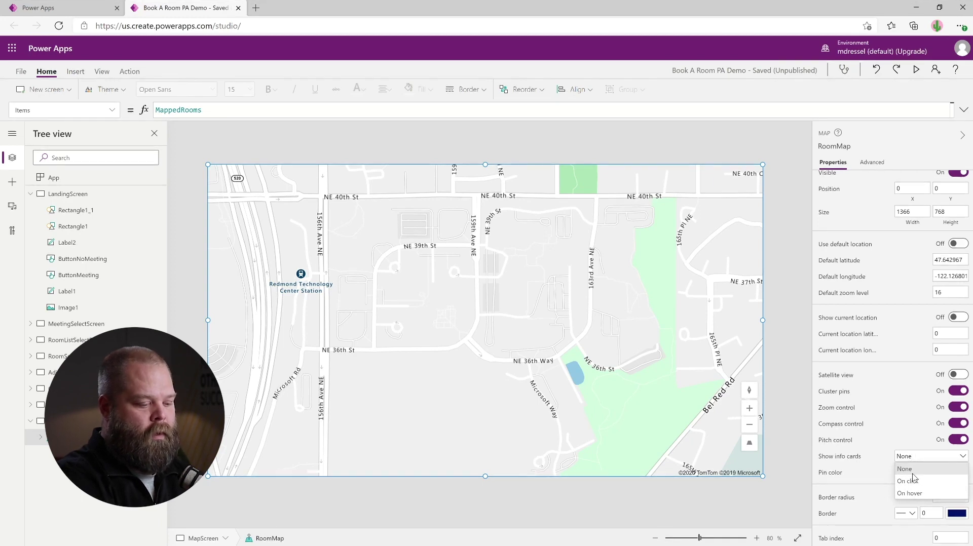
click(910, 494)
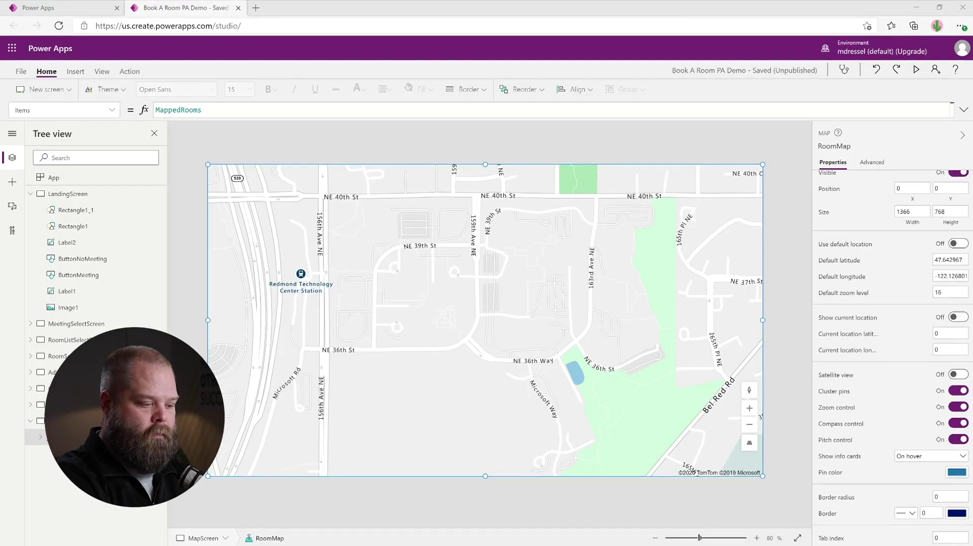
- Set RoomMap's default latitude to 42.362503, default longitude to -83.204474 and default zoom level to 10
click(956, 260)
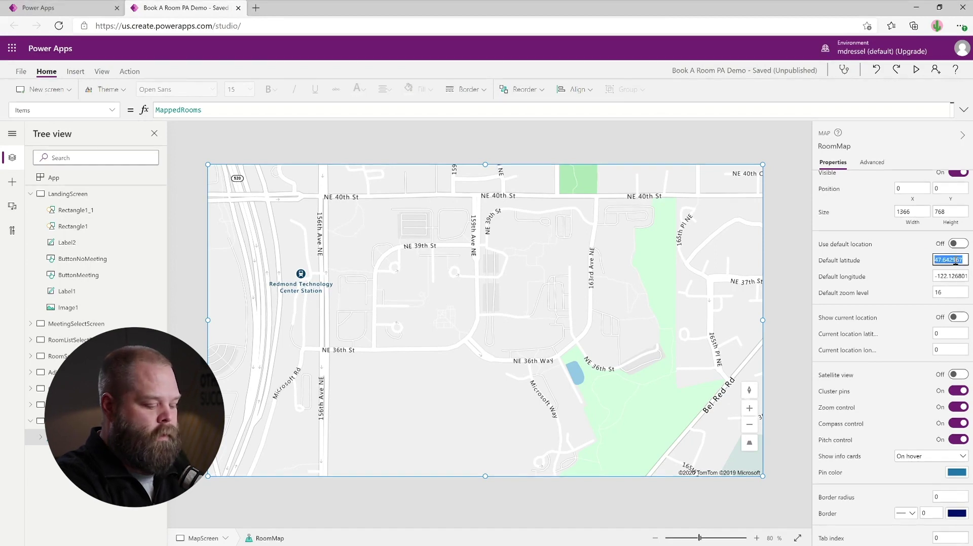
text(42.362503)
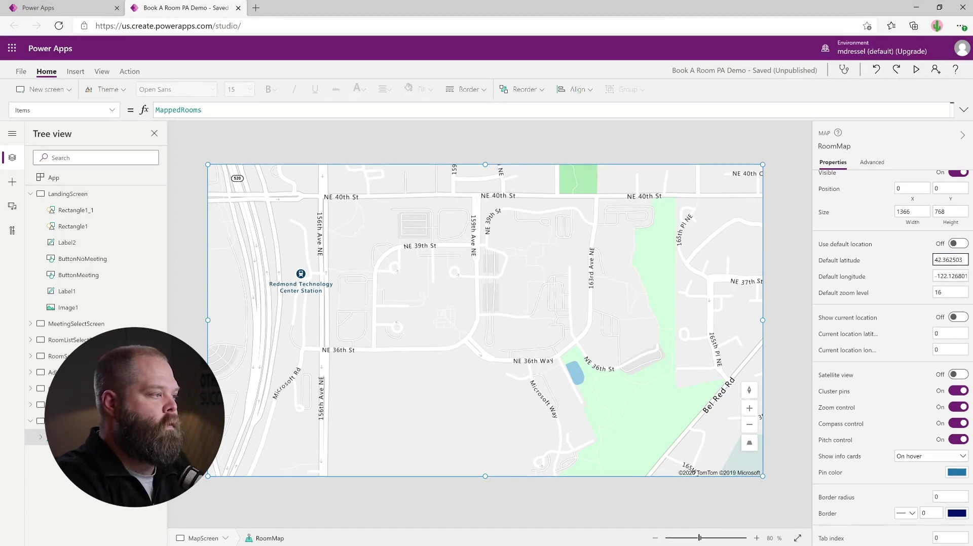
key(alt+Tab)
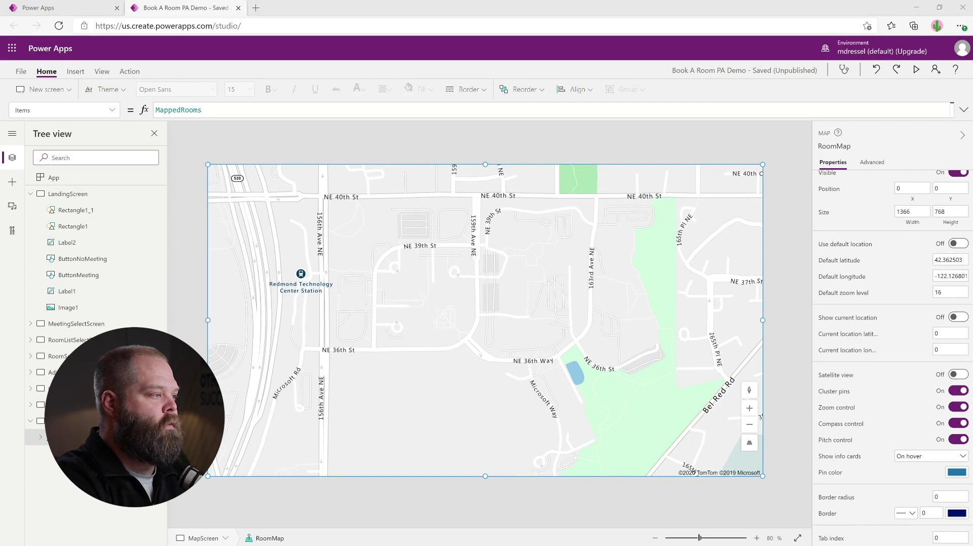
click(948, 276)
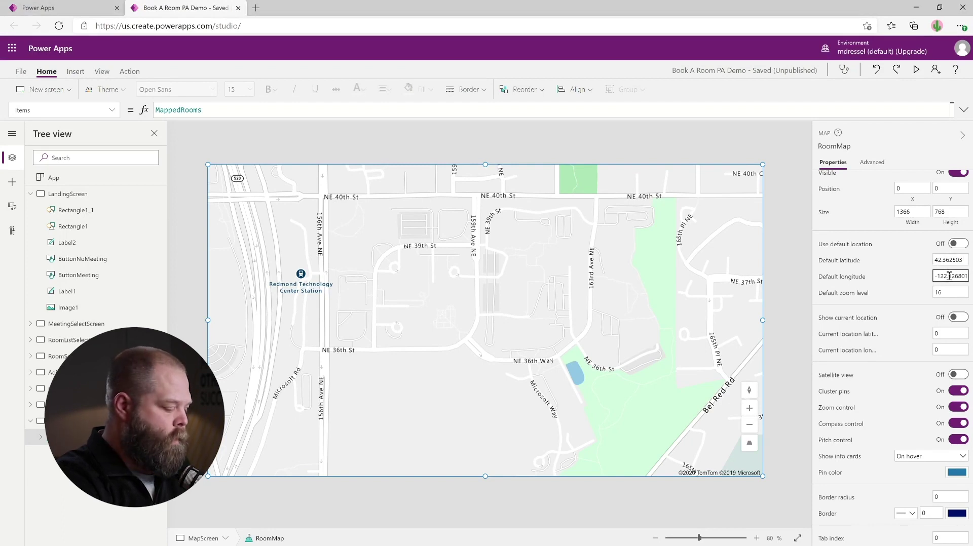
key(ctrl+a)
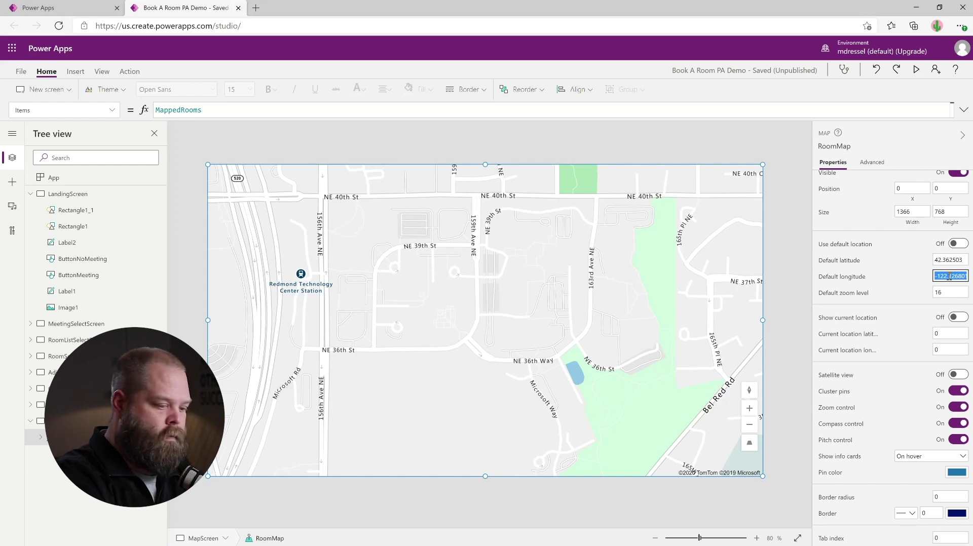
text(-83.204474)
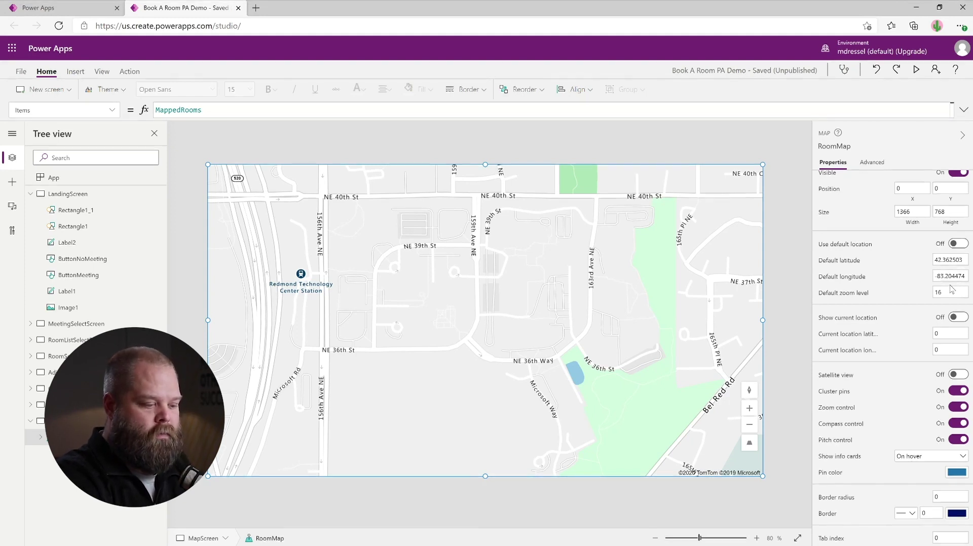
click(957, 292)
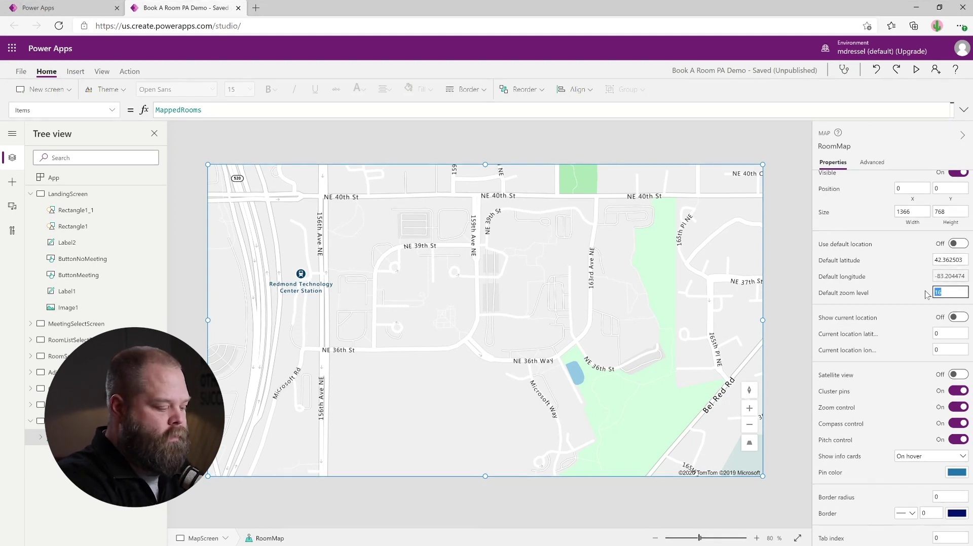
text(0)
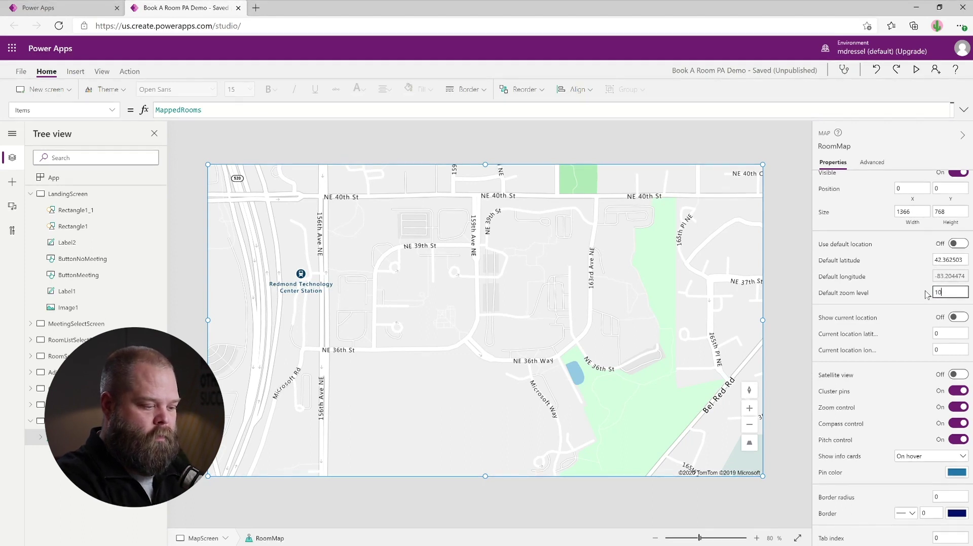
- Turn on showing the current location and set its latitude to 42.362503 and longitude to -83.204474
click(957, 318)
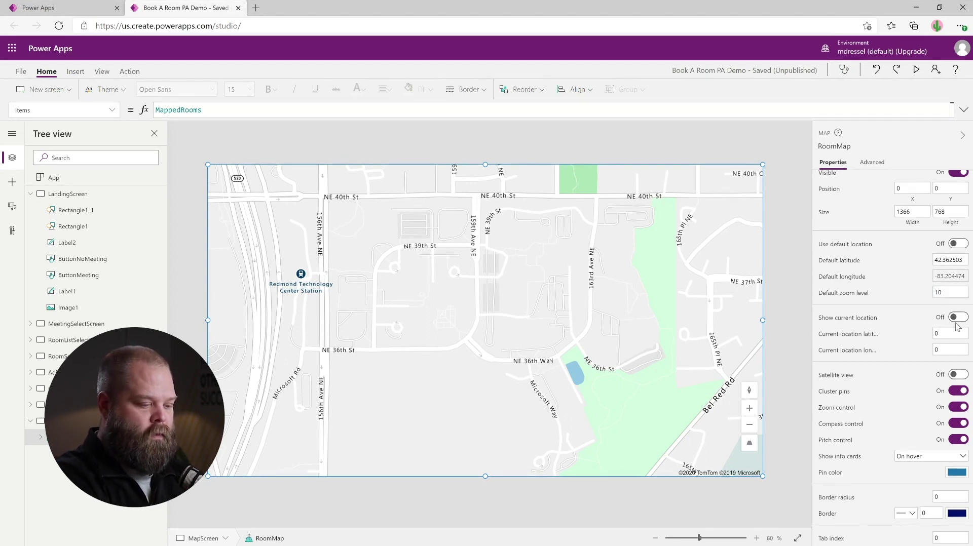
click(954, 319)
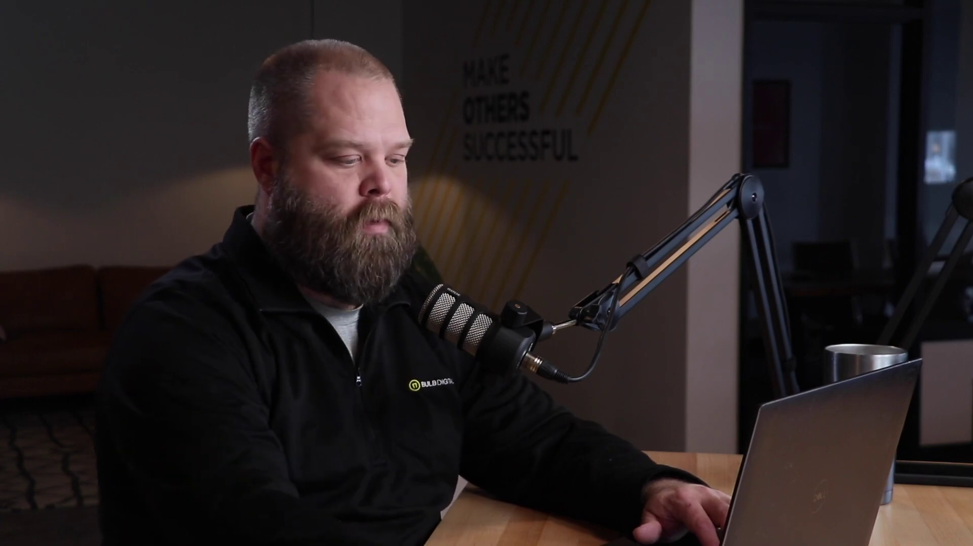
click(934, 350)
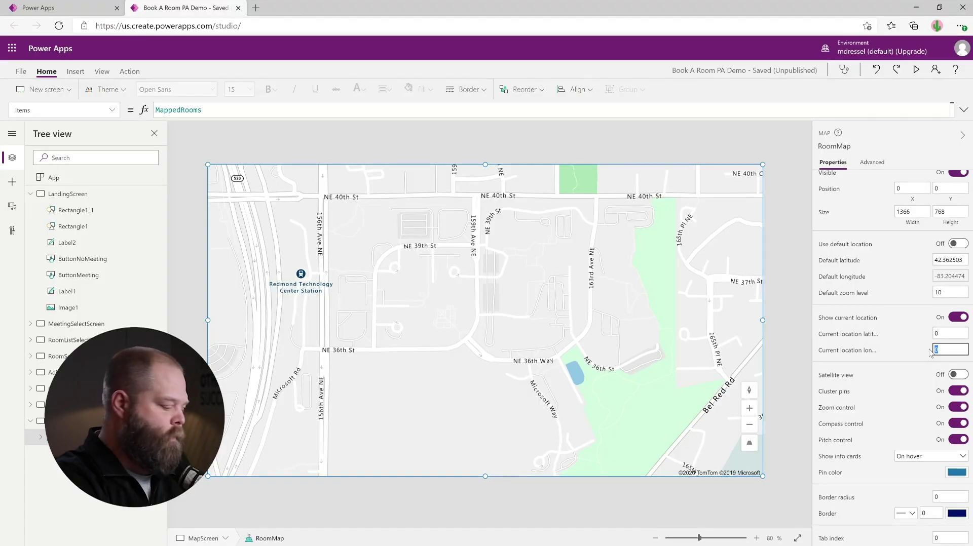
text(-83.204474)
click(942, 261)
key(ctrl+a)
key(ctrl+c)
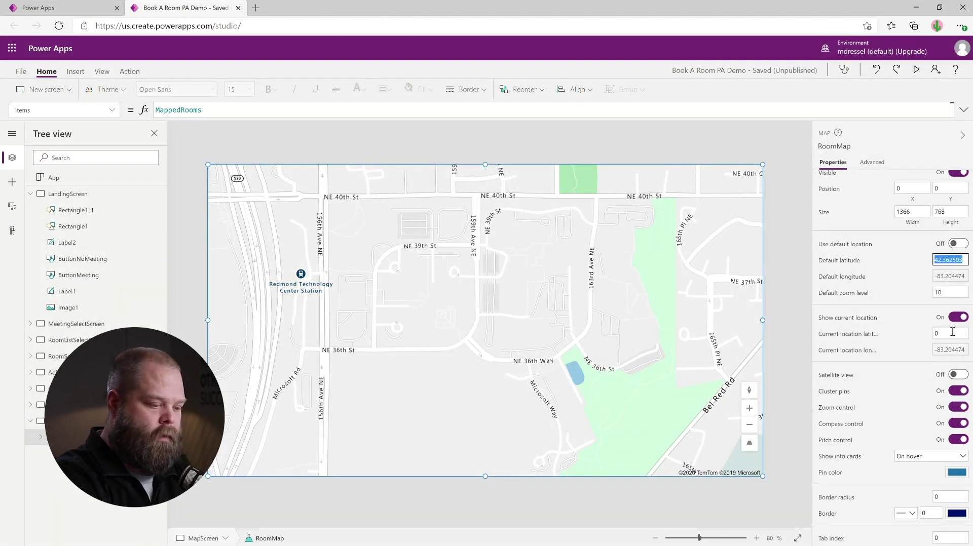
click(952, 332)
key(ctrl+a)
key(ctrl+v)
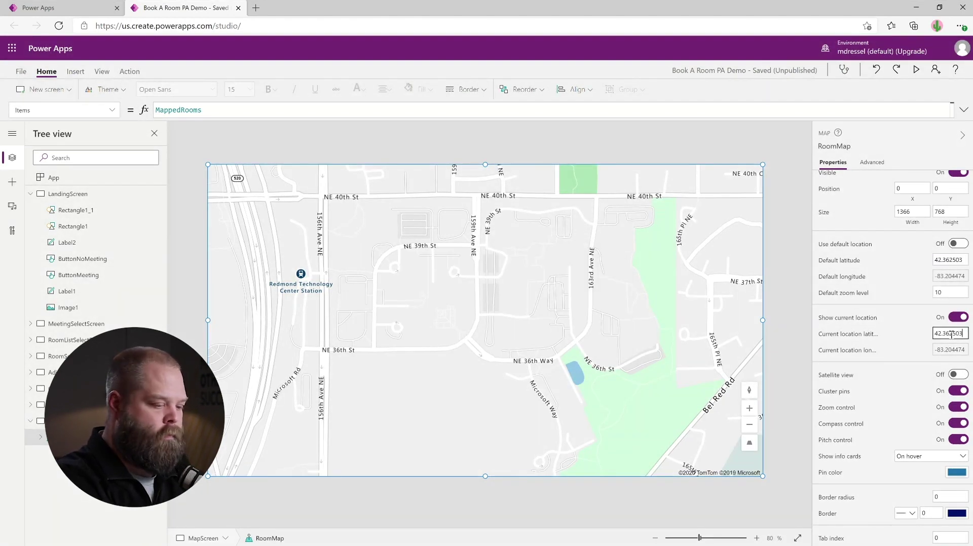
click(951, 350)
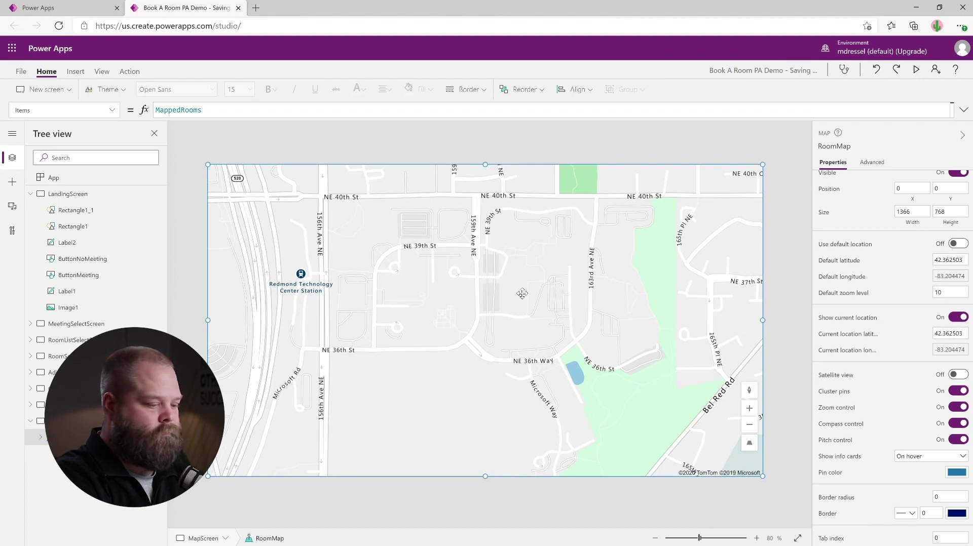
- Re-enter 10 as the default zoom level and turn on the map's use of the default location
click(953, 293)
key(BackSpace)
text(0)
key(Tab)
click(957, 244)
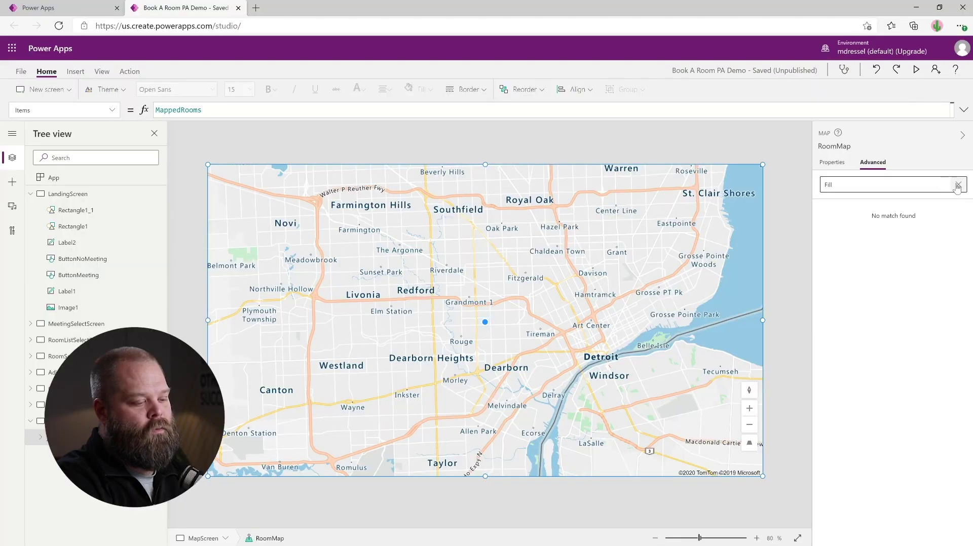
- Clear the property search and set RoomMap's ItemsAddresses property to MappedRooms.'Full Address'
click(957, 185)
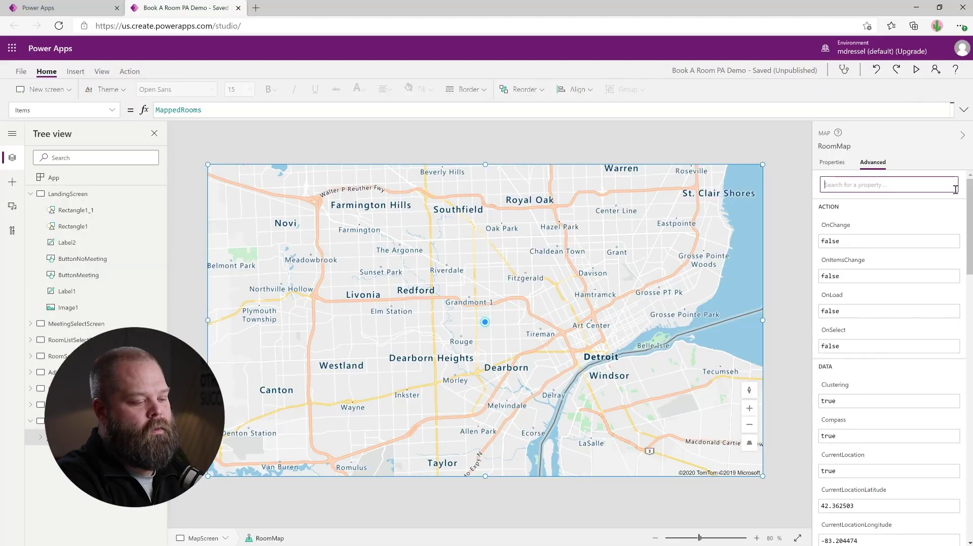
scroll(921, 275, down, 5)
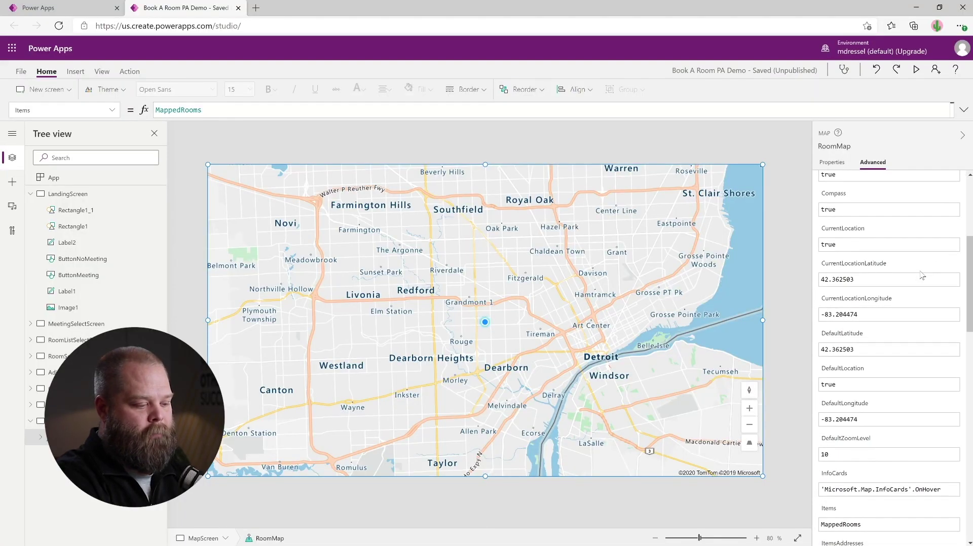
scroll(923, 275, down, 5)
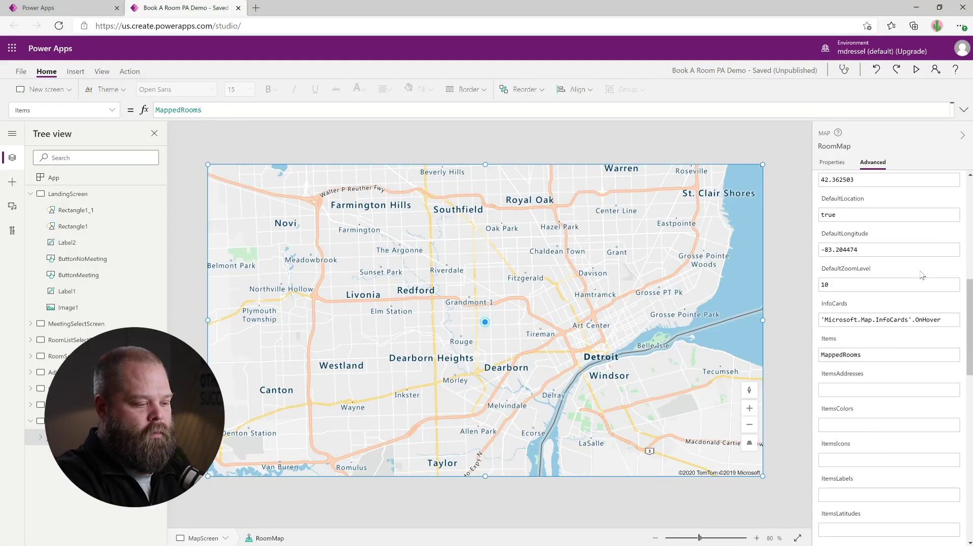
scroll(923, 275, down, 2)
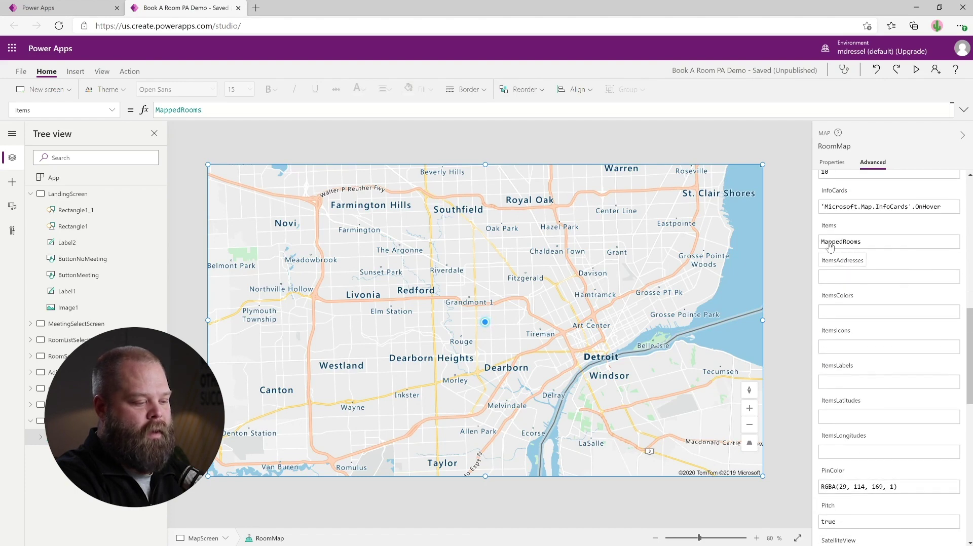
click(862, 276)
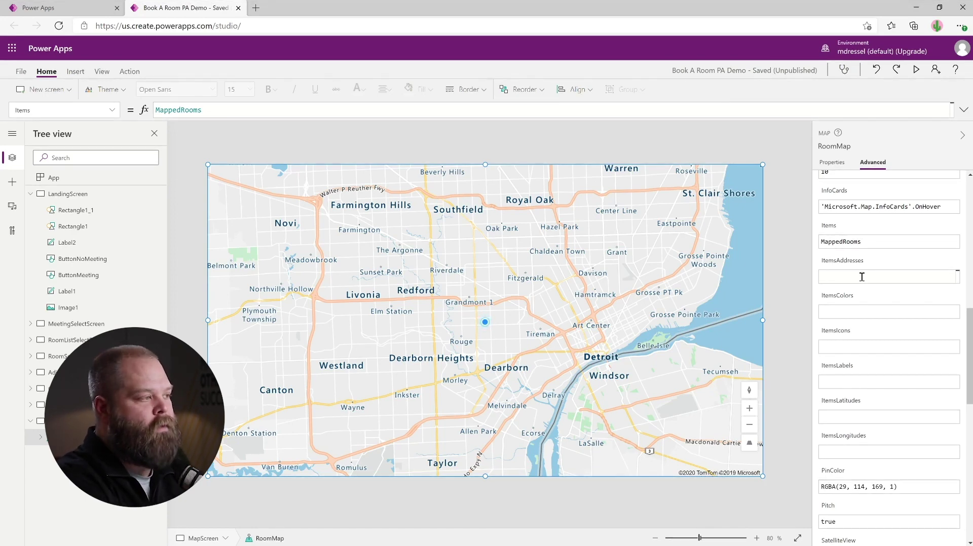
text(Map)
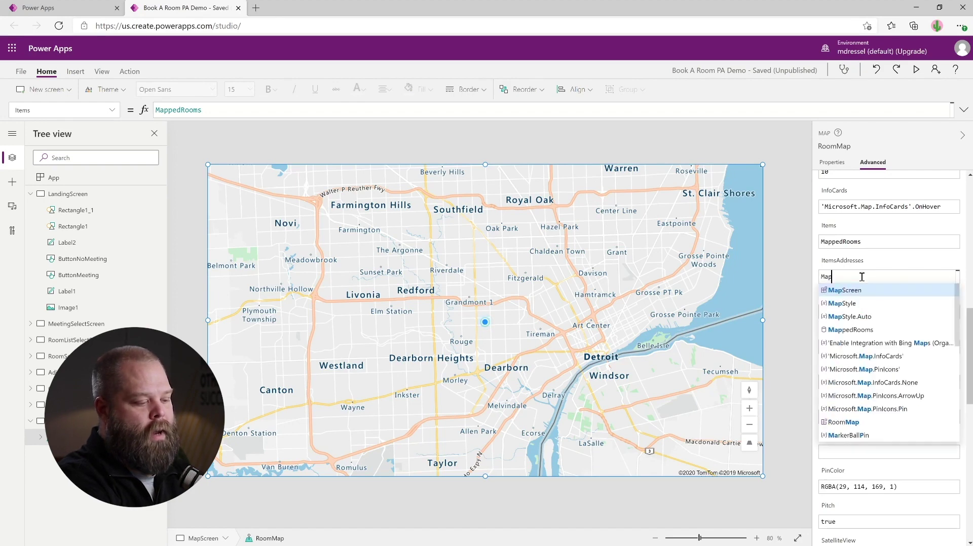
text(pedRooms.'Fu)
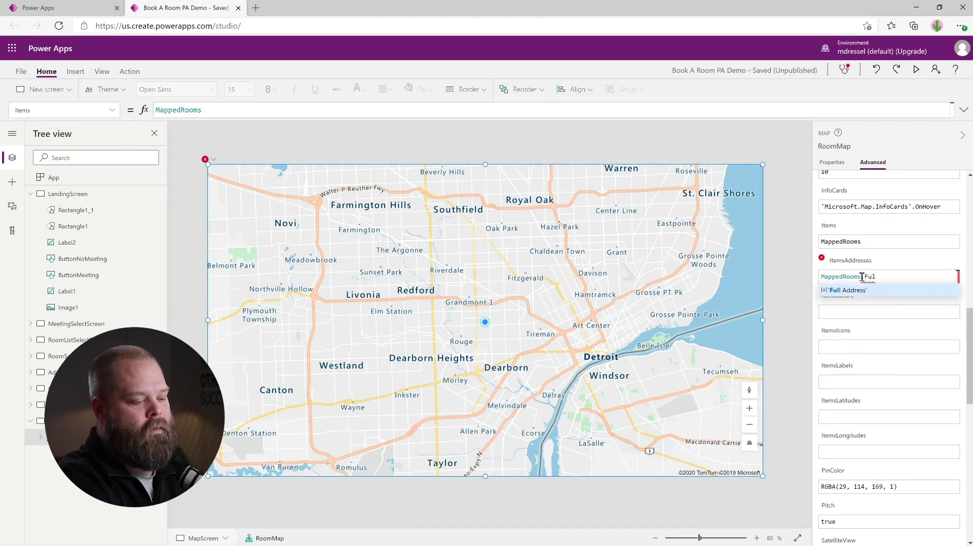
text(l)
key(Tab)
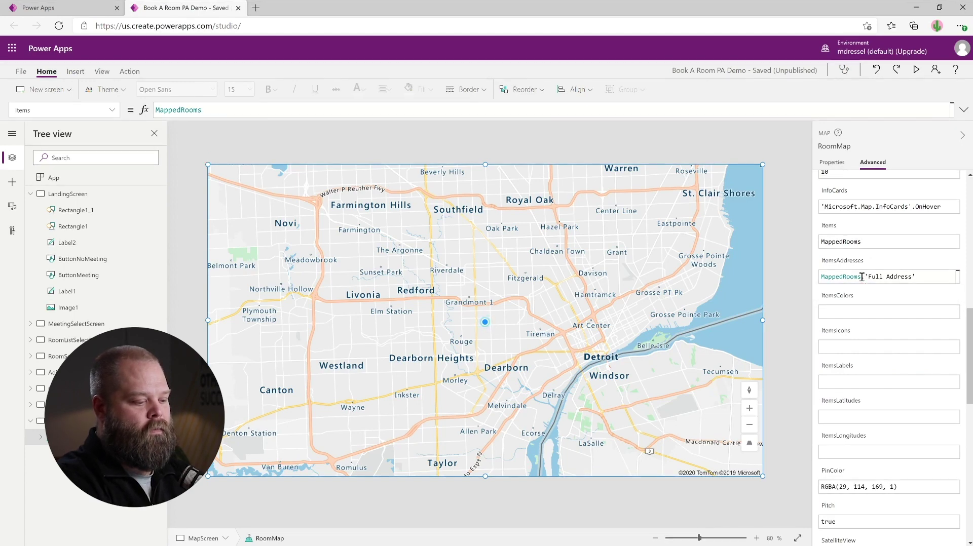
- Set RoomMap's ItemsColors property to MappedRooms.'Item Color'
click(865, 313)
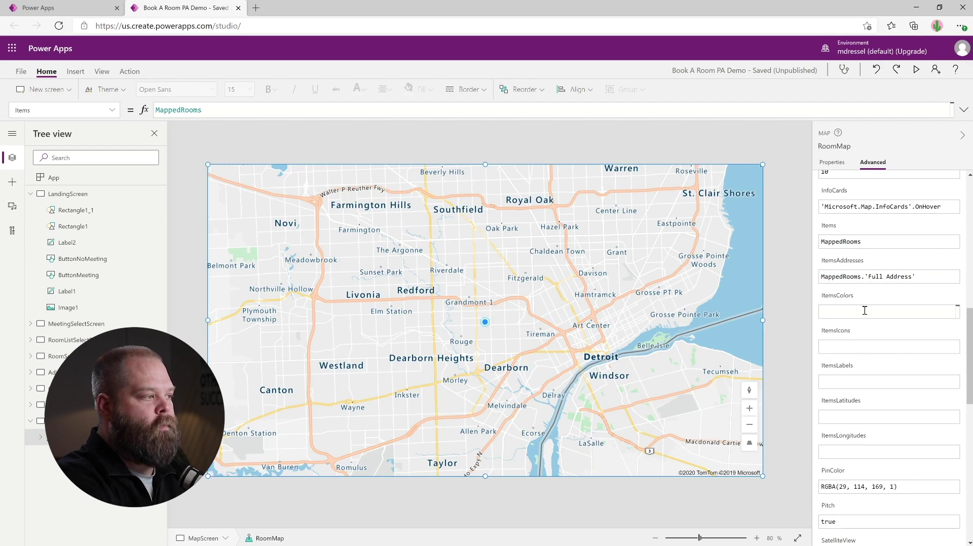
text(M)
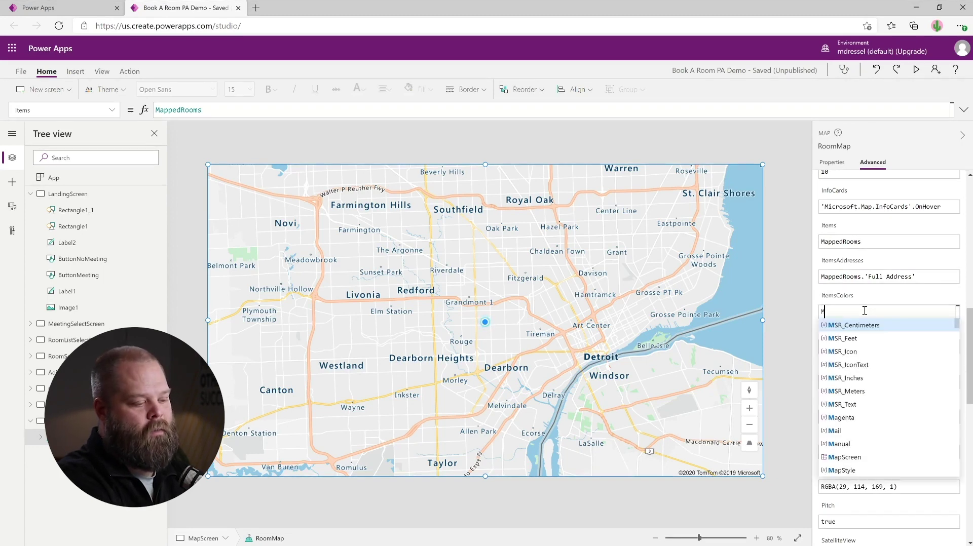
text(apped)
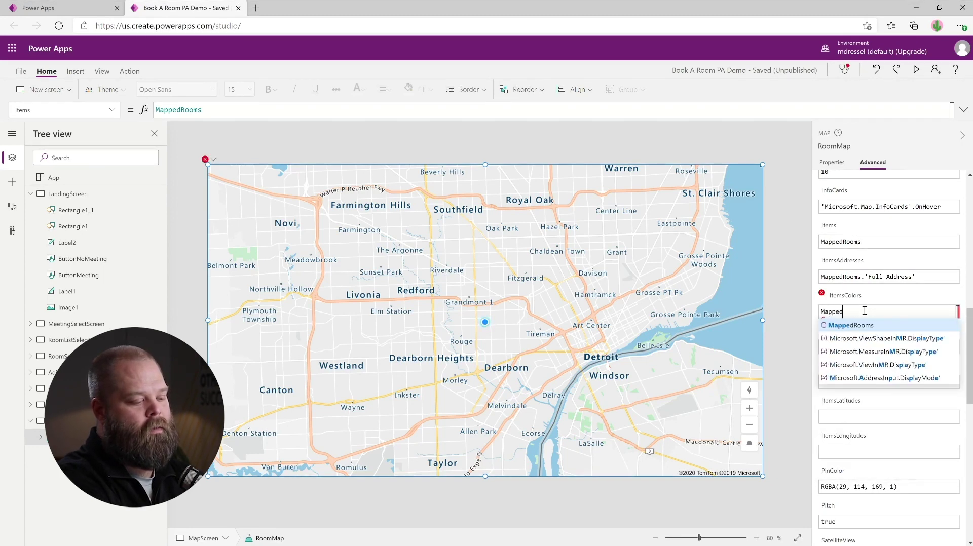
text(Rooms.'Item Color')
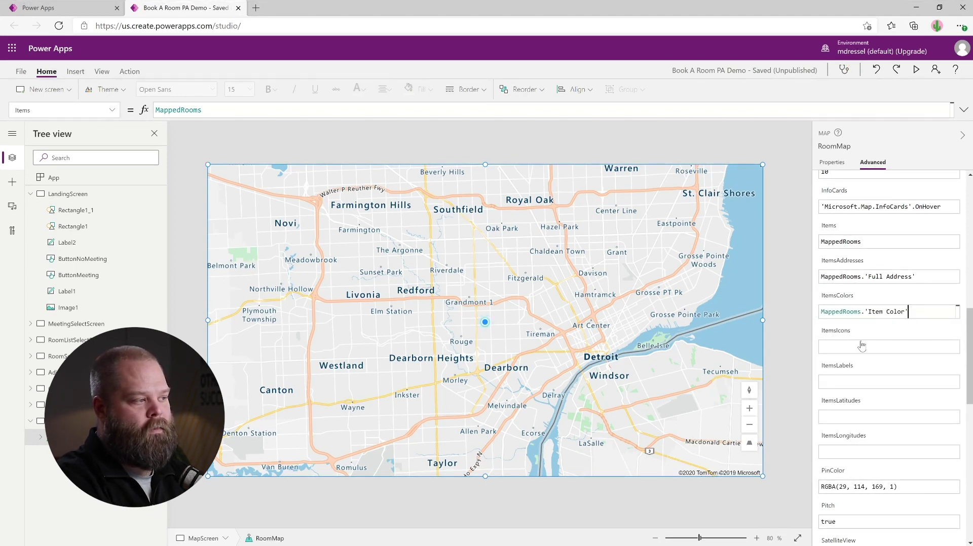
- Set RoomMap's ItemsLabels property to MappedRooms.Site
click(871, 381)
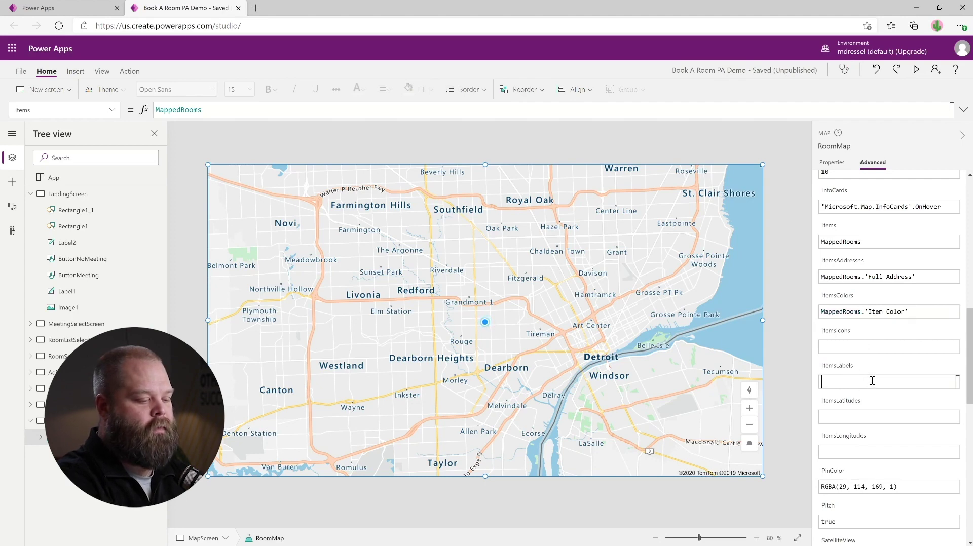
text(Mapp)
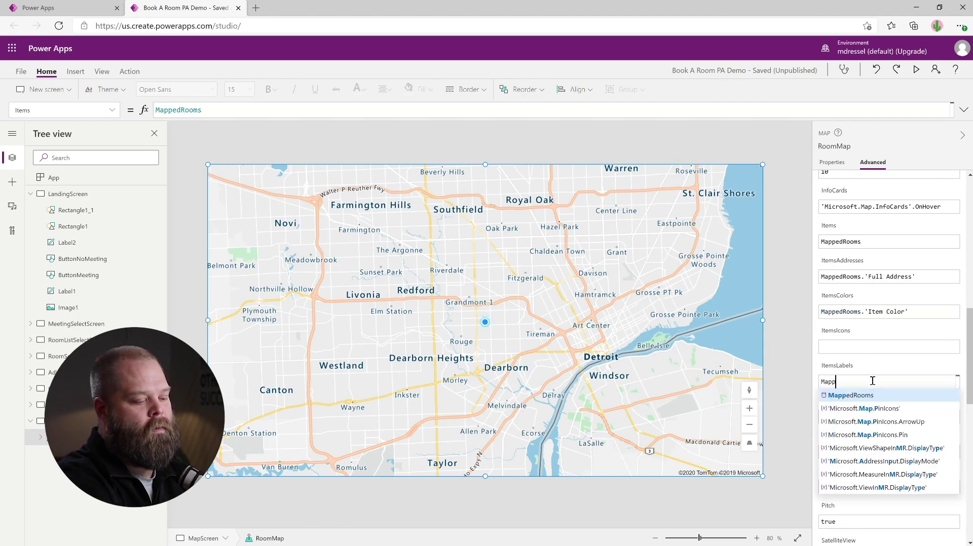
text(edRooms.s)
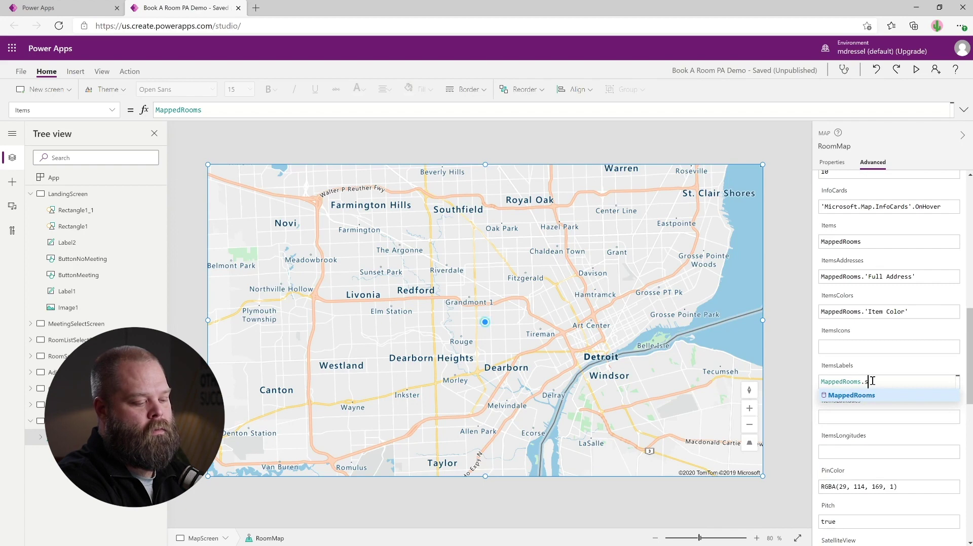
text(ite)
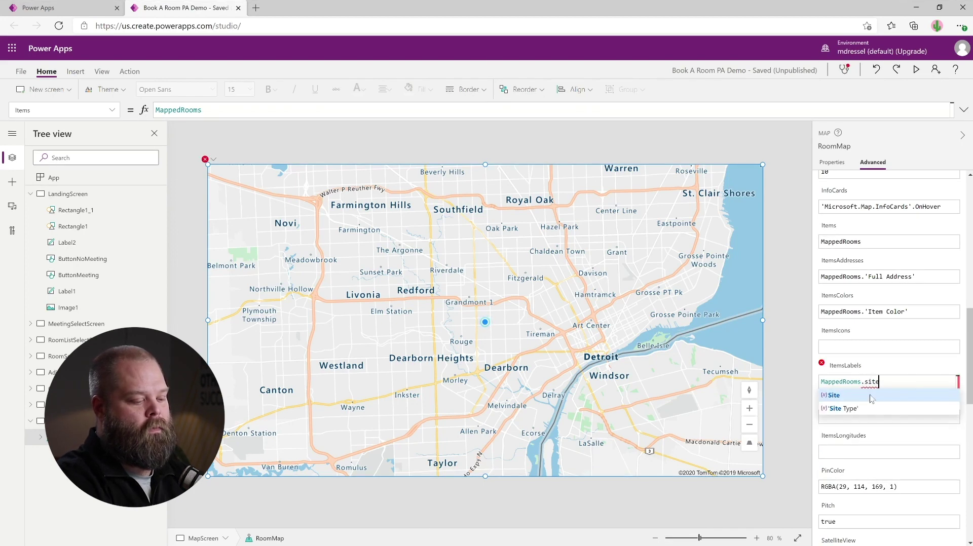
click(870, 395)
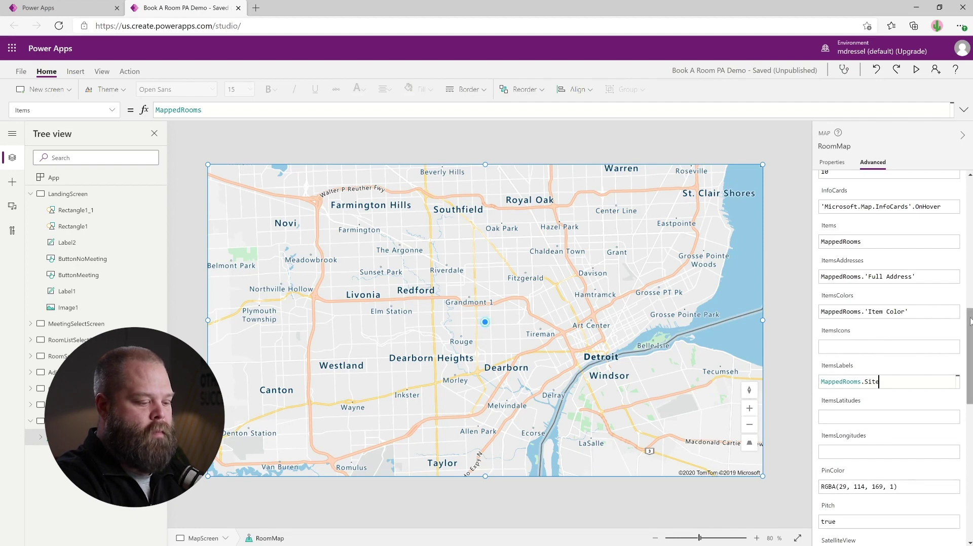
scroll(970, 302, up, 1)
scroll(970, 302, up, 10)
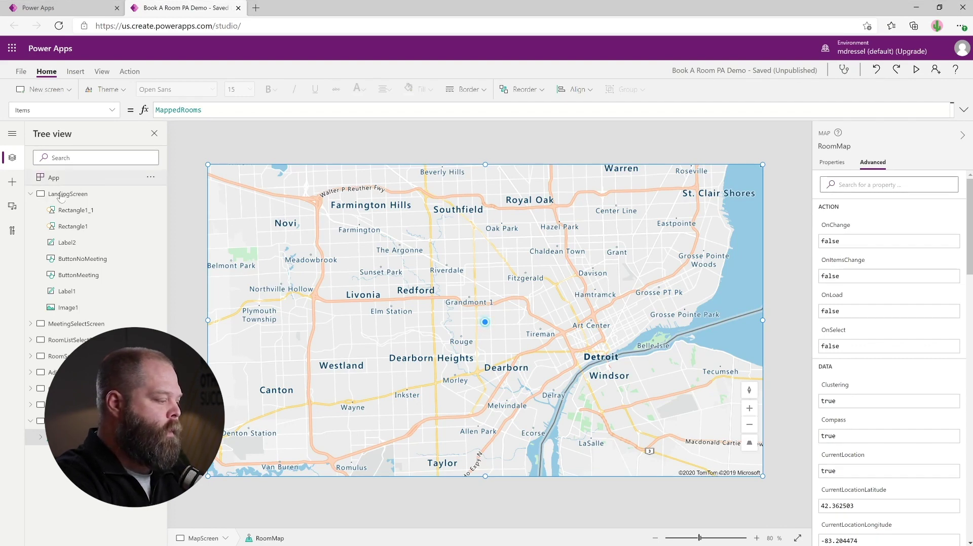
- Insert an icon over the map's upper-left corner on MapScreen and enlarge it to about 126 by 104
click(12, 185)
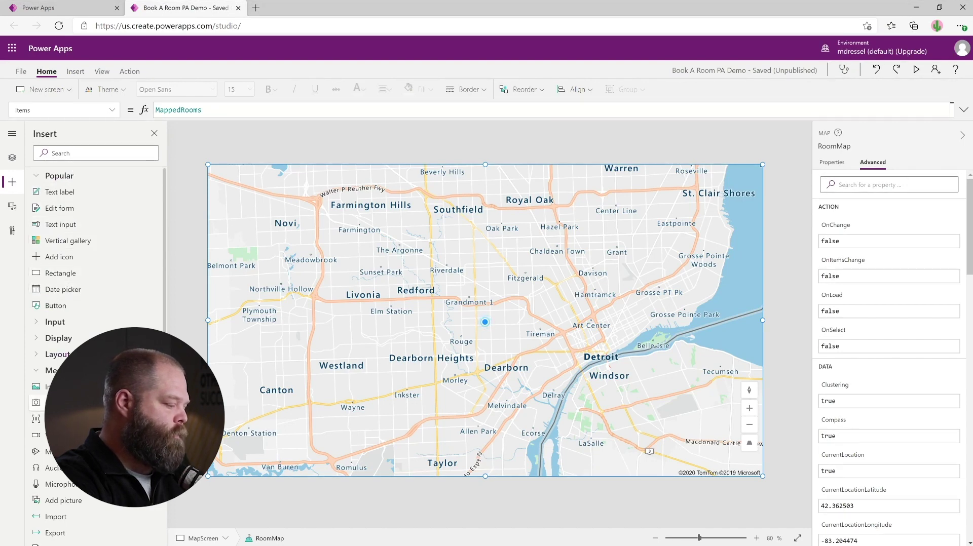
click(65, 154)
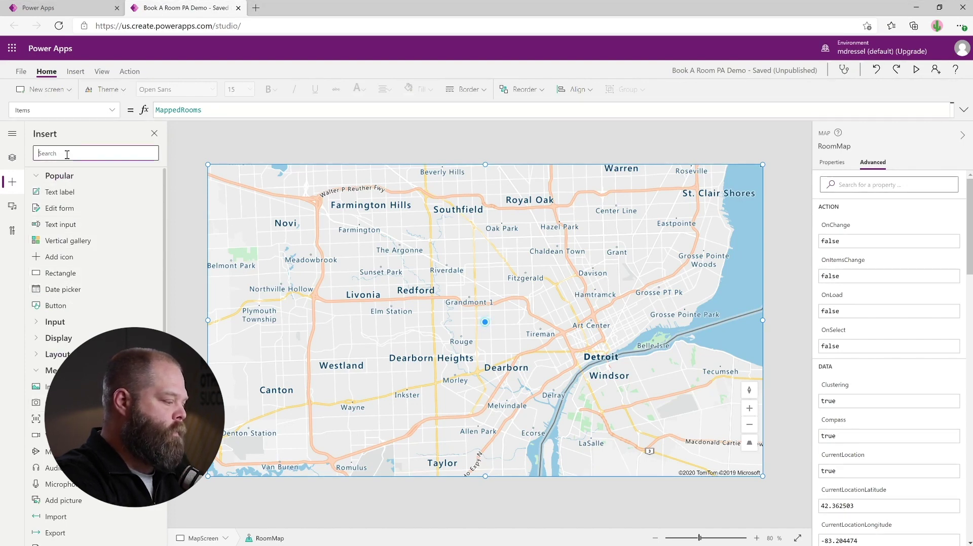
click(66, 258)
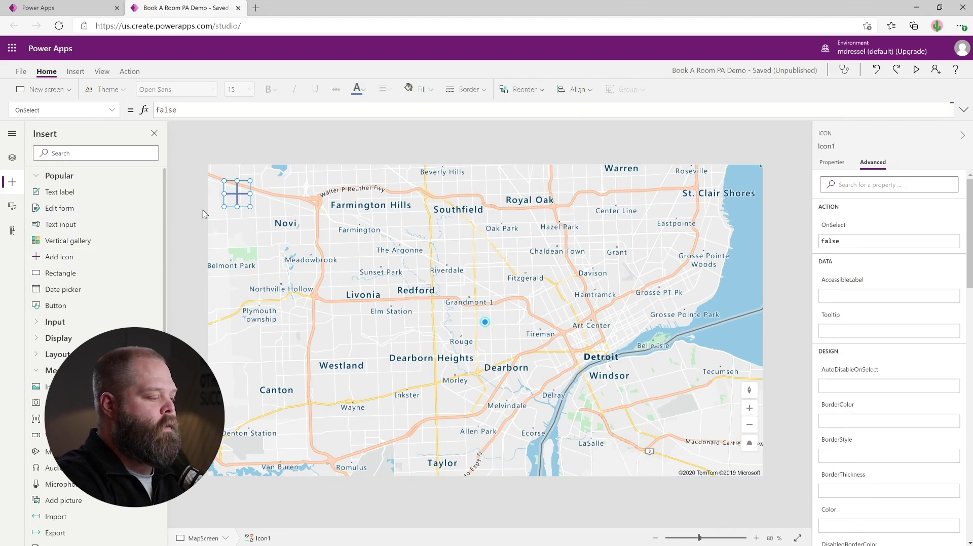
drag(250, 206, 276, 223)
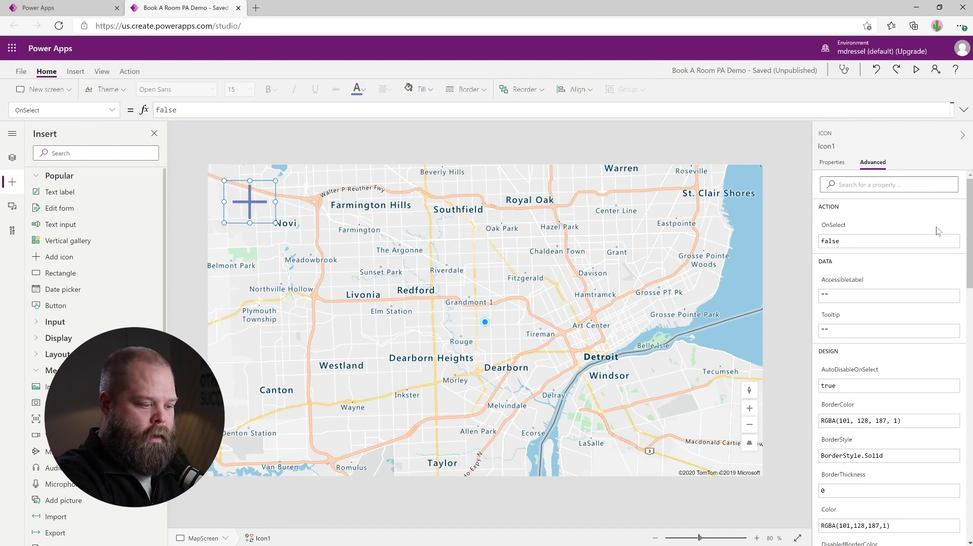
- Change the new icon's symbol to Back and its color to the darker standard green
click(845, 166)
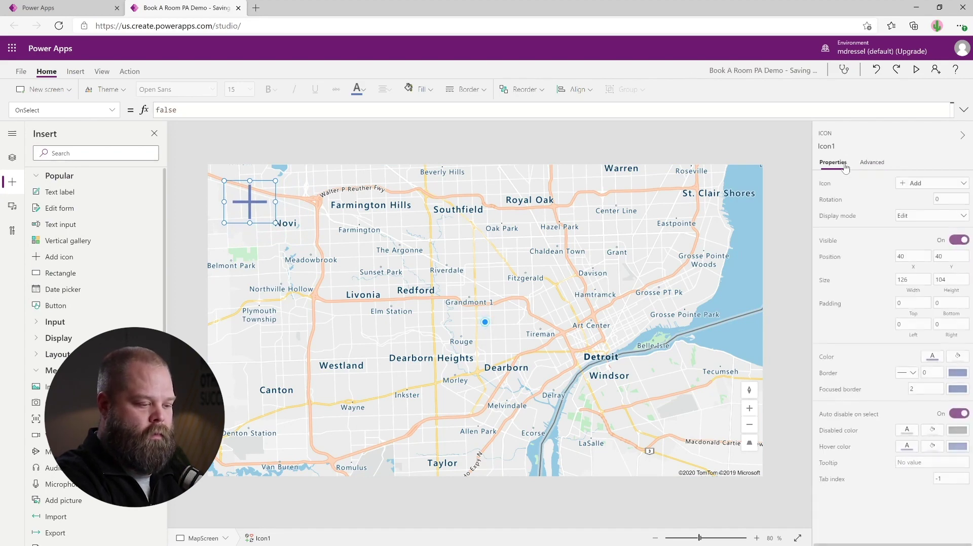
click(926, 187)
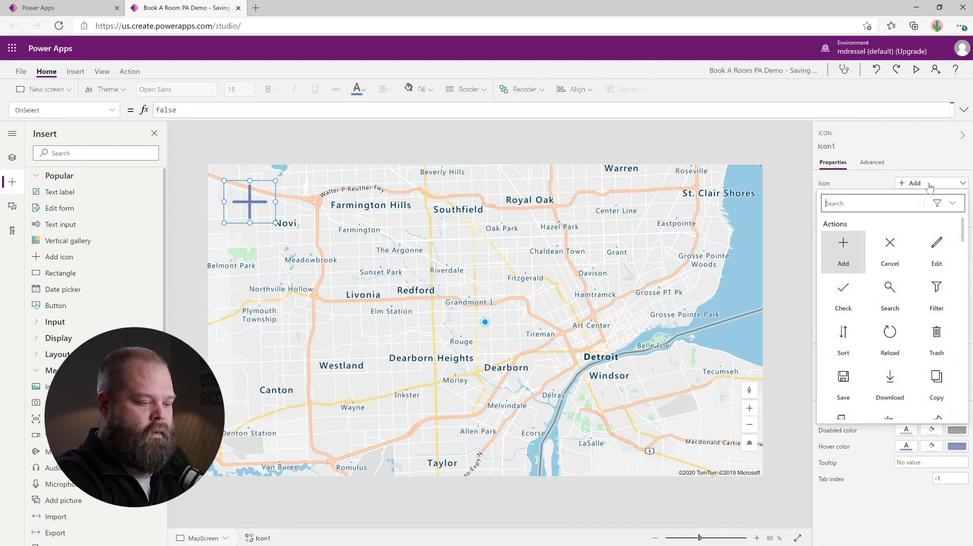
text(ba)
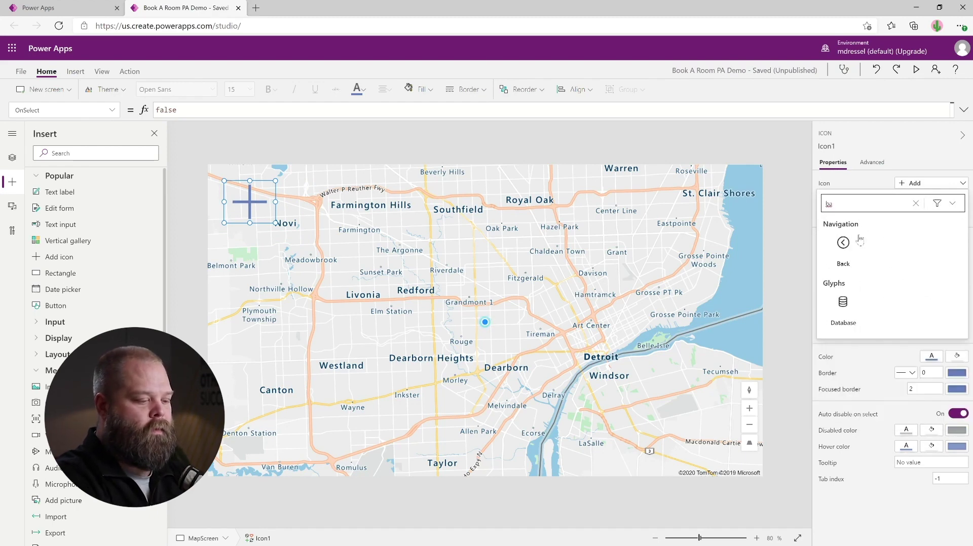
click(846, 246)
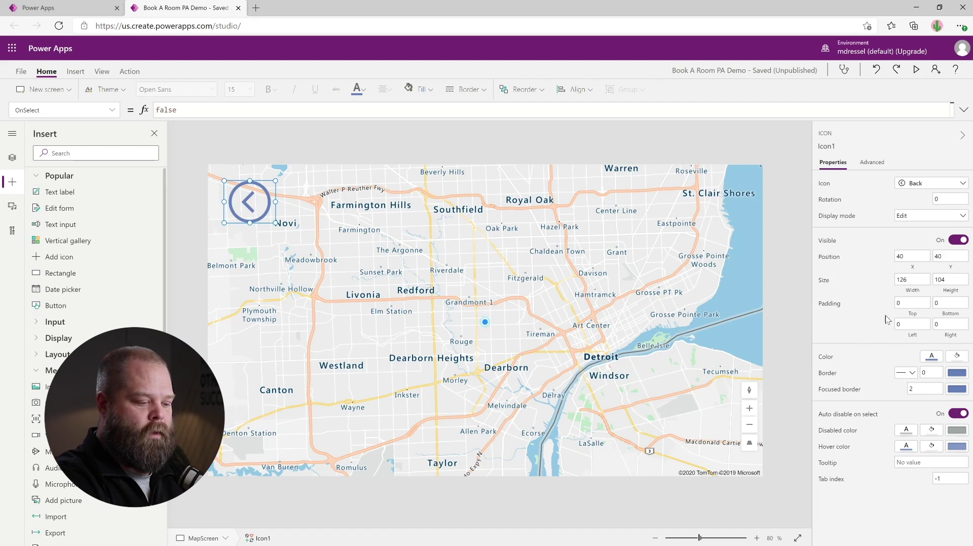
click(934, 360)
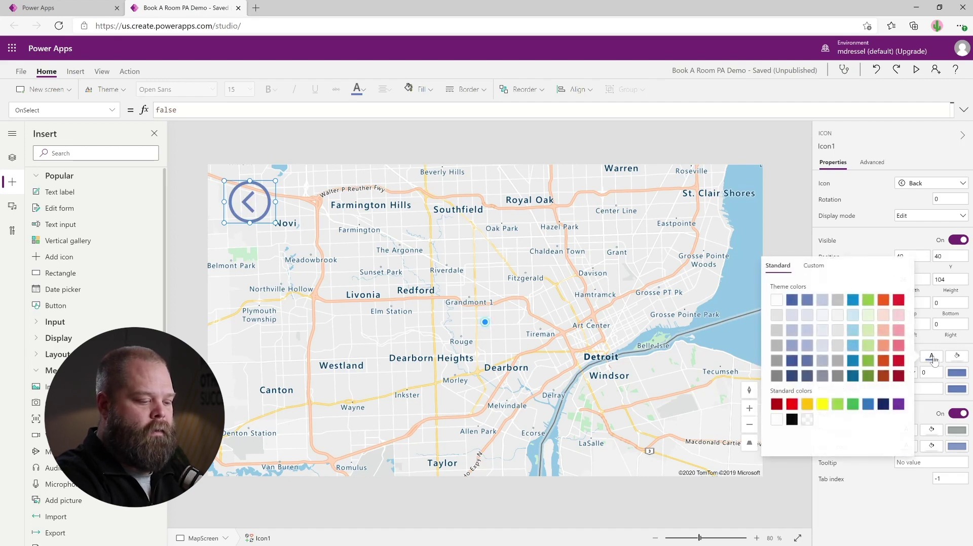
click(853, 405)
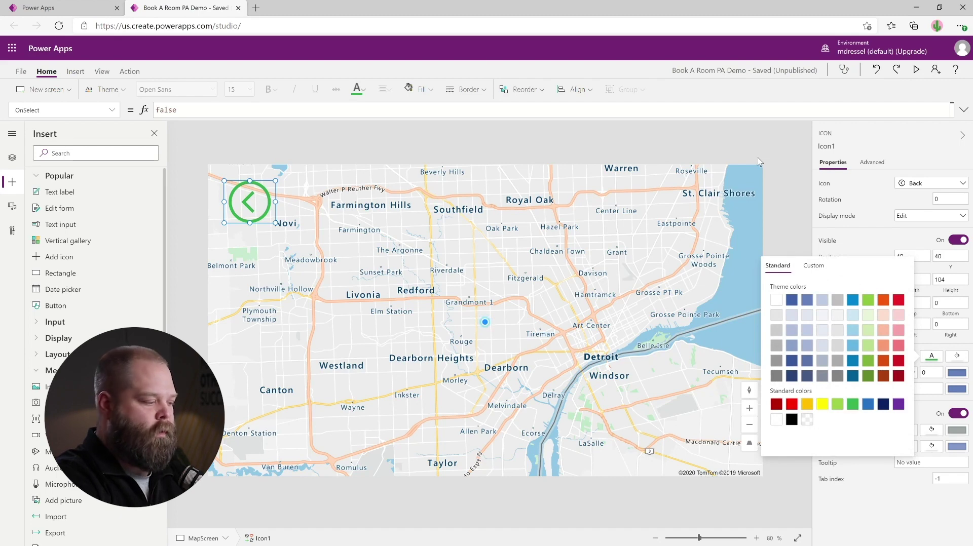
click(724, 134)
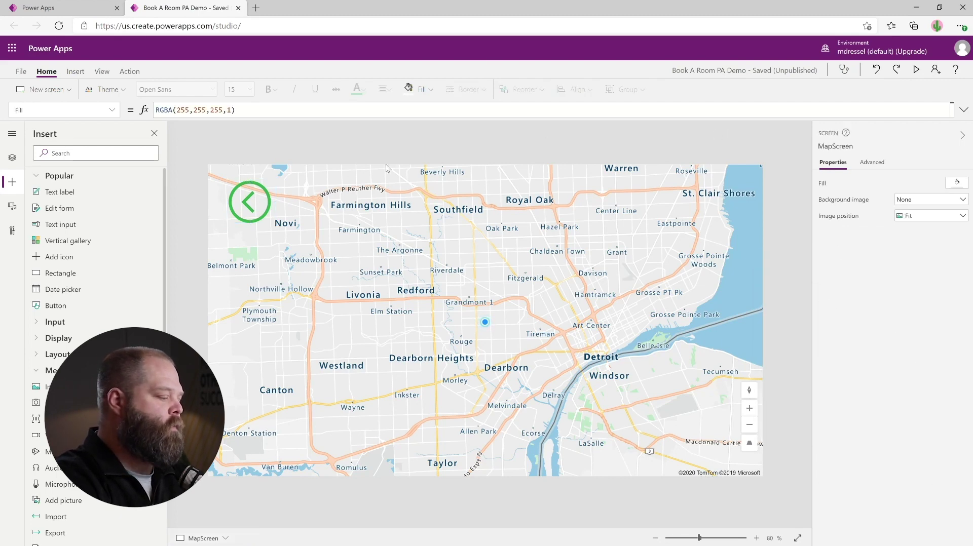
- Set the back icon's OnSelect formula to Navigate(RoomSelectScreen)
click(250, 203)
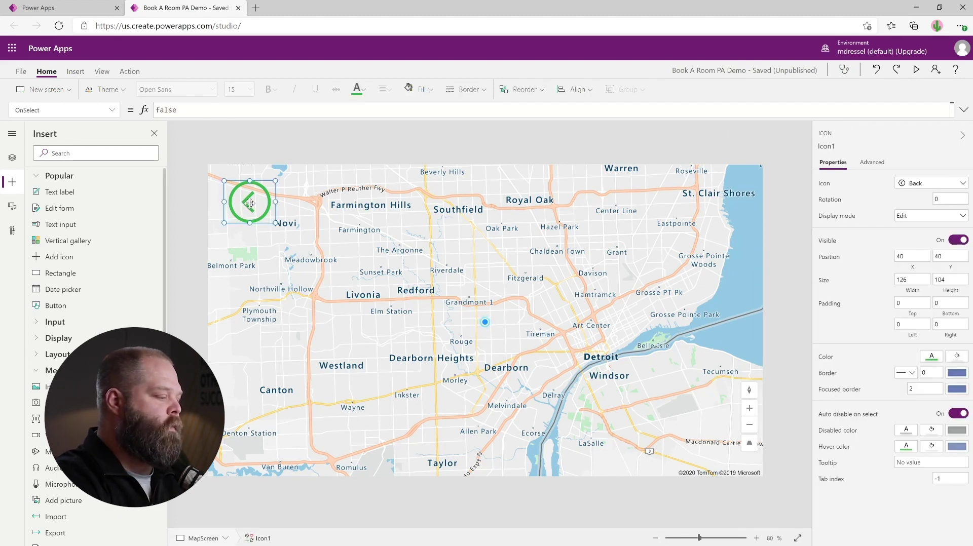
drag(177, 110, 144, 110)
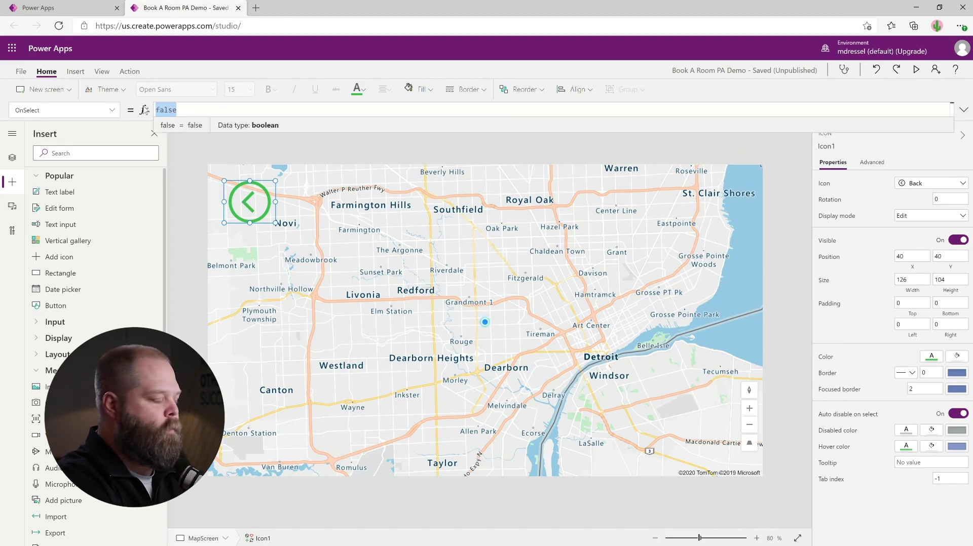
text(Nav)
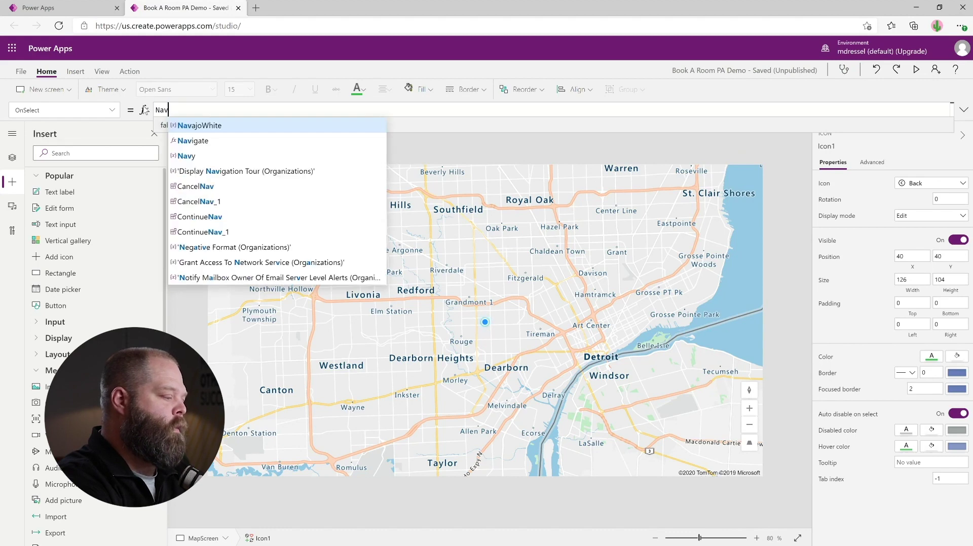
text(igate()
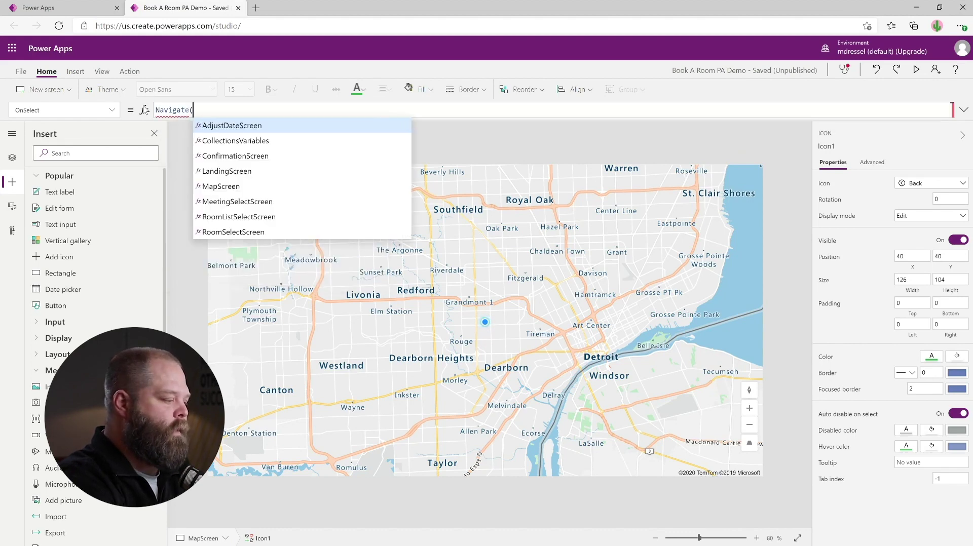
text(RoomSele)
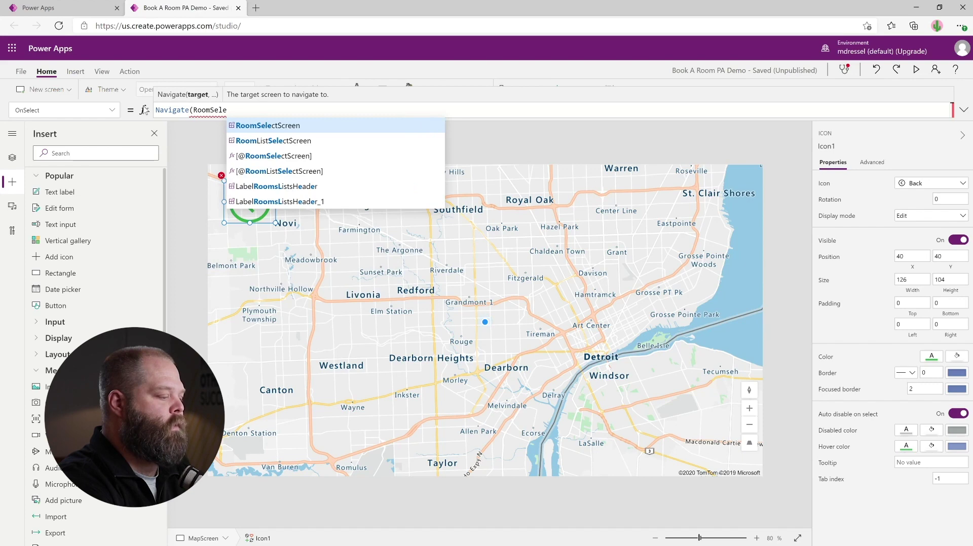
key(Tab)
text())
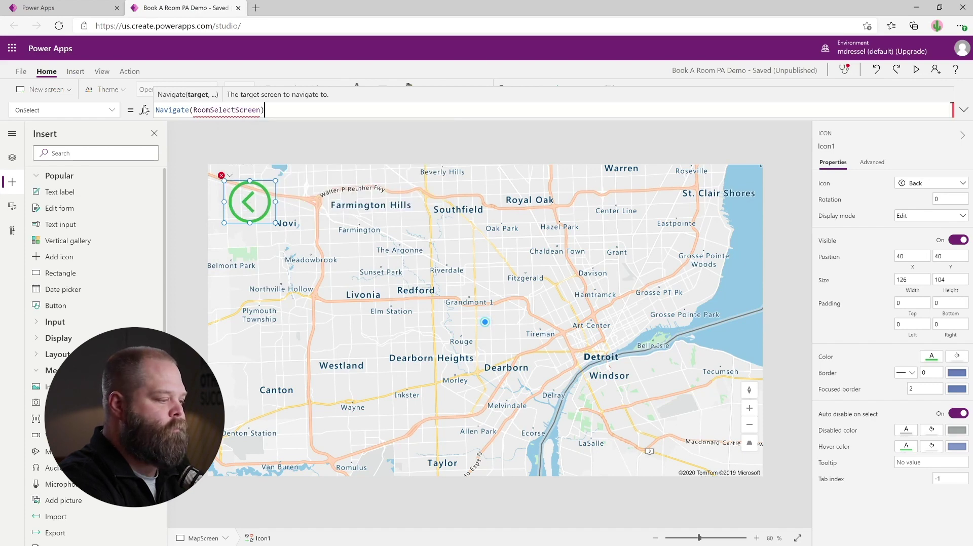
click(316, 141)
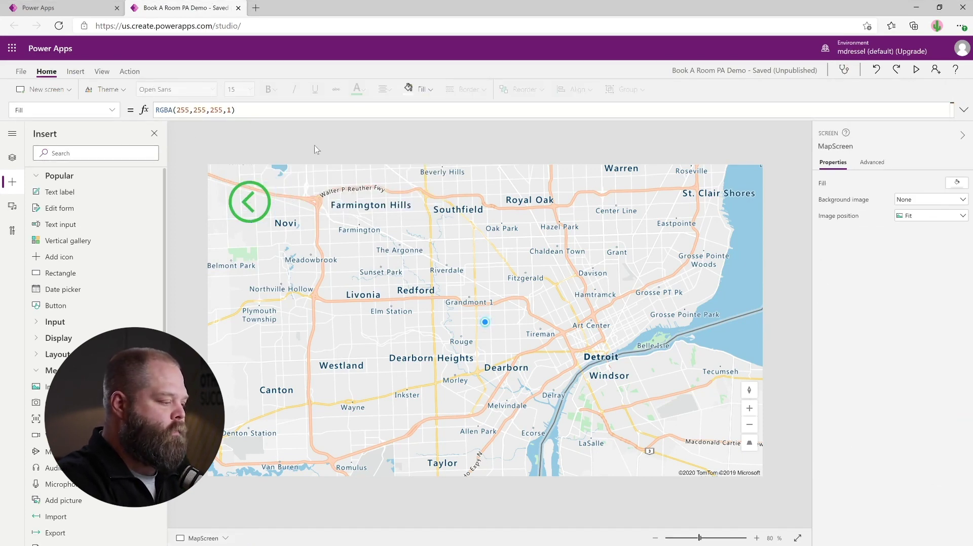
- Test the back icon, return to the map through Show On a Map, and examine the room pins
alt+click(257, 212)
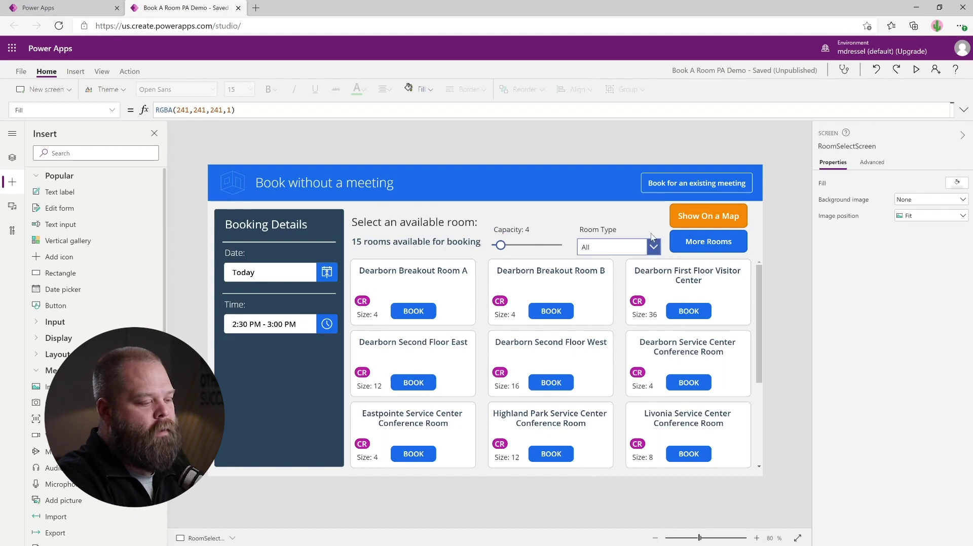
alt+click(711, 217)
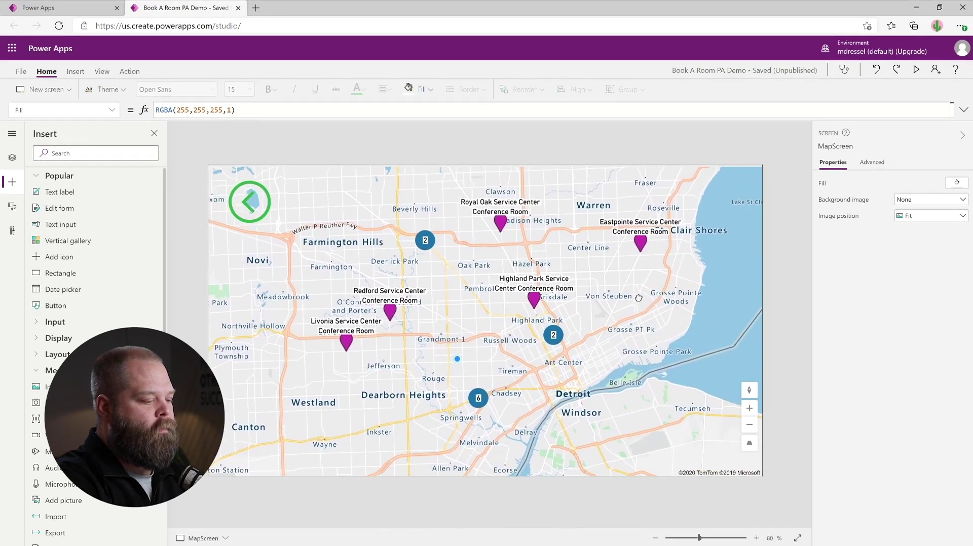
click(530, 306)
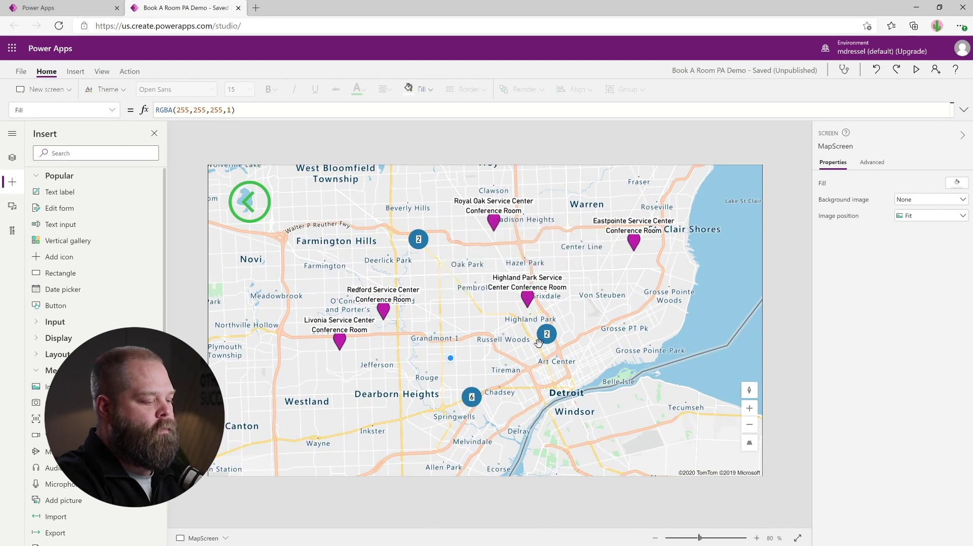
mouse_move(634, 252)
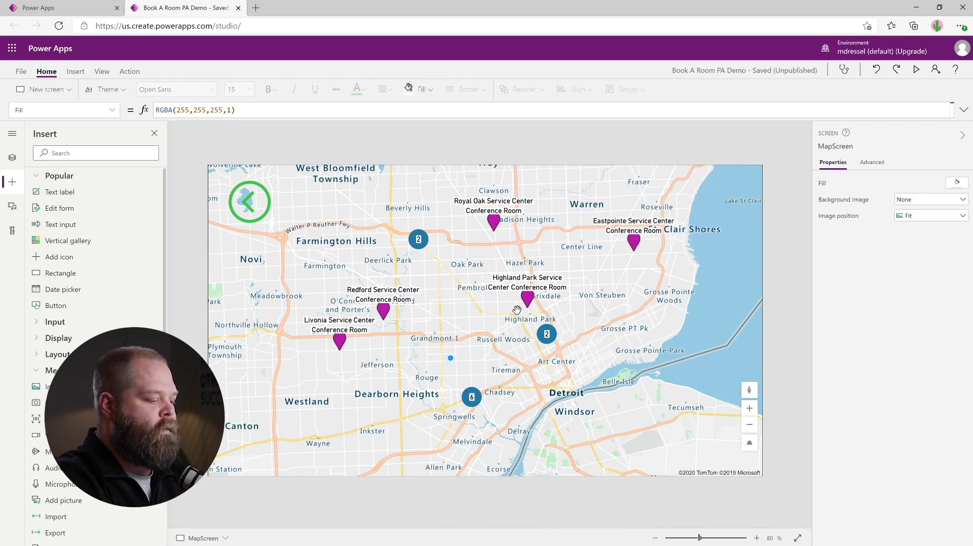
- Expand the six-room cluster near Dearborn and view the info card of the Dearborn Service Center Conference Room pin
click(471, 400)
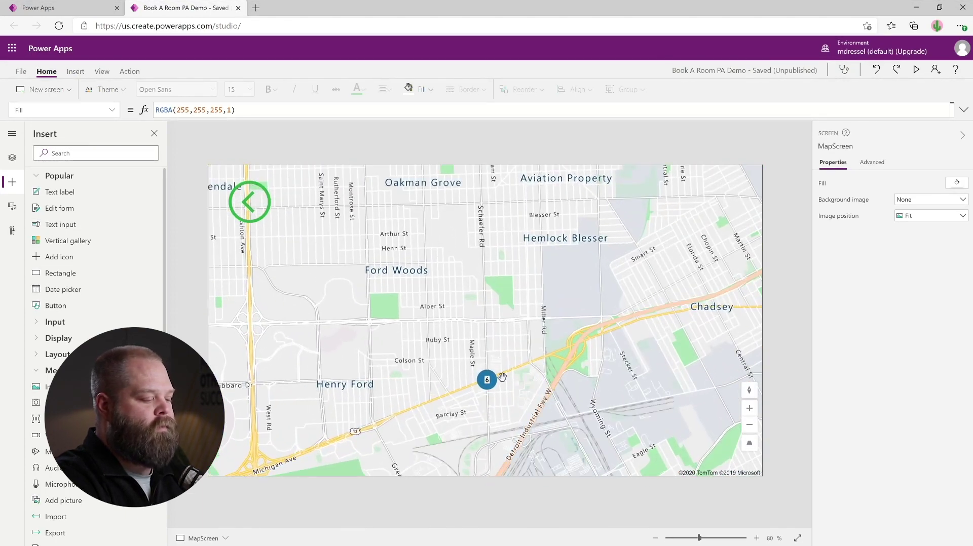
click(489, 386)
scroll(493, 392, up, 2)
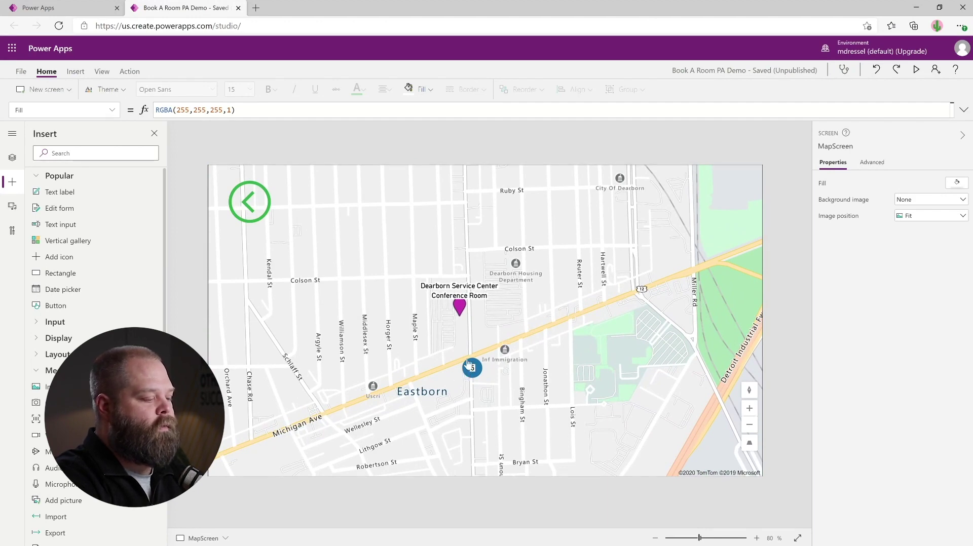
click(459, 312)
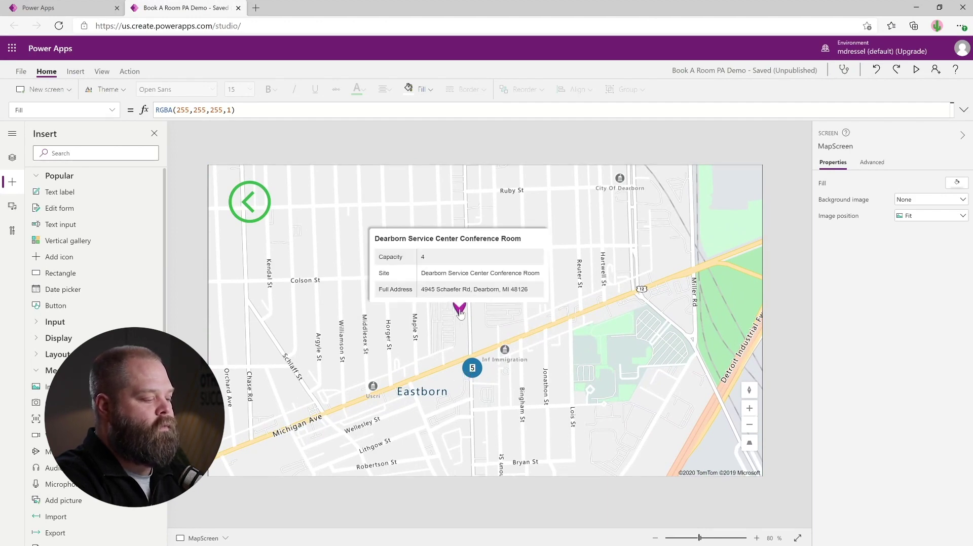
- Zoom the map out from the Dearborn pin and examine the room pins and clusters across the Detroit area
scroll(460, 311, down, 4)
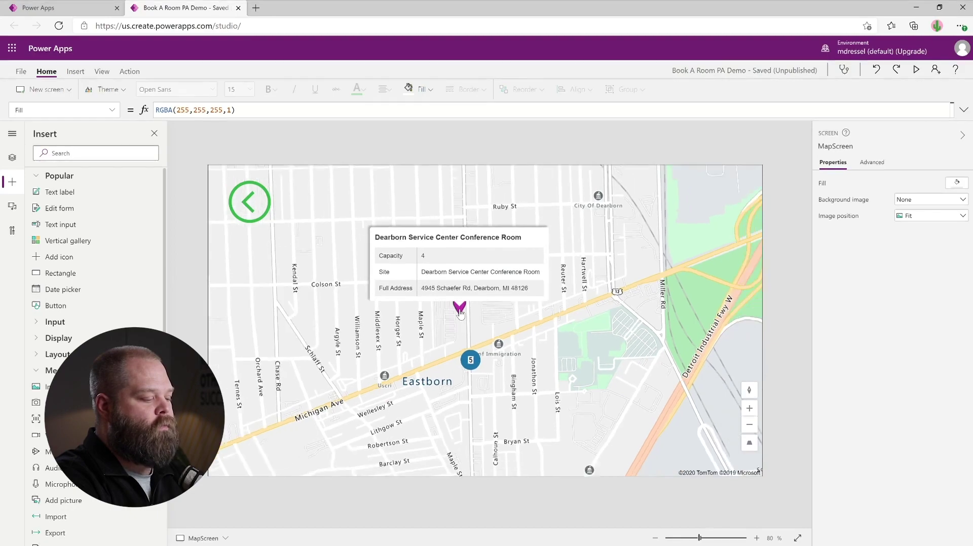
scroll(515, 360, down, 3)
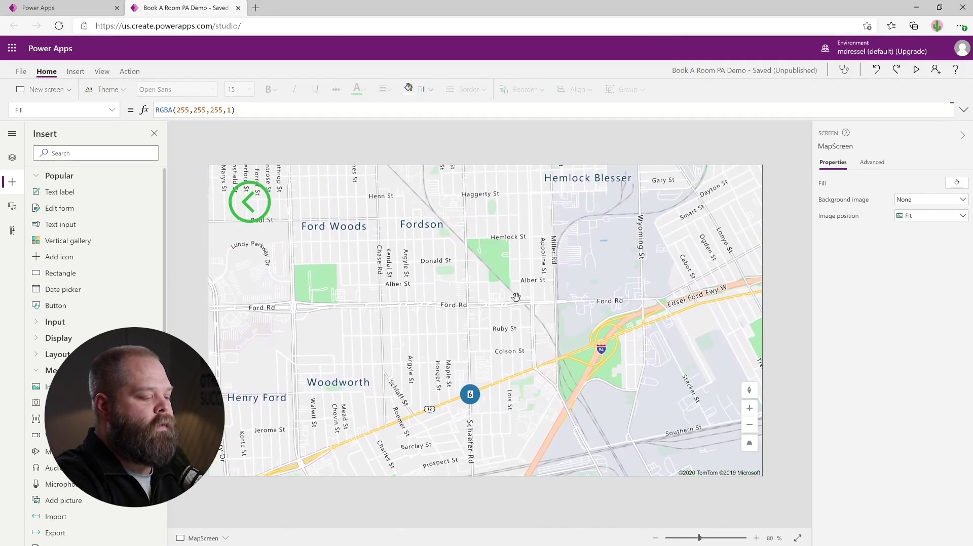
scroll(528, 320, down, 3)
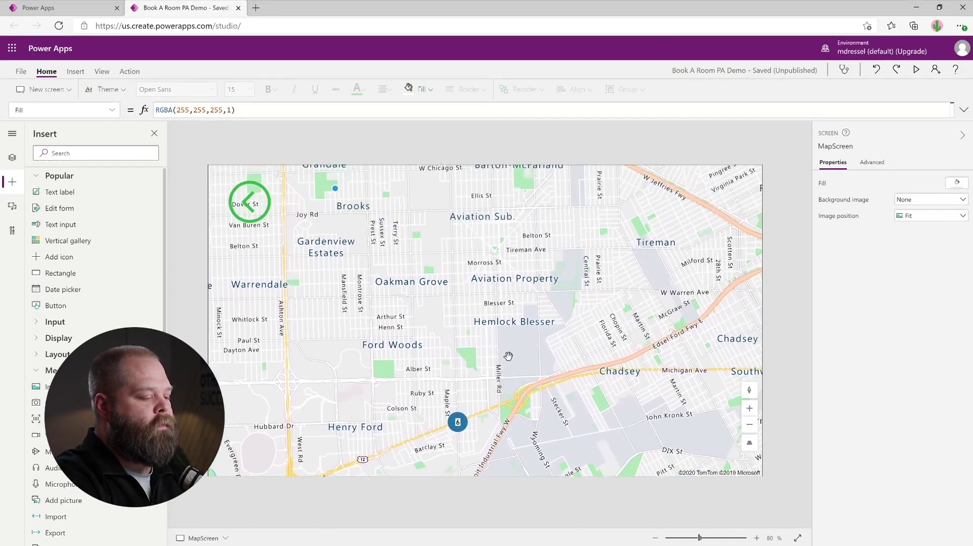
drag(546, 290, 559, 348)
scroll(553, 286, down, 1)
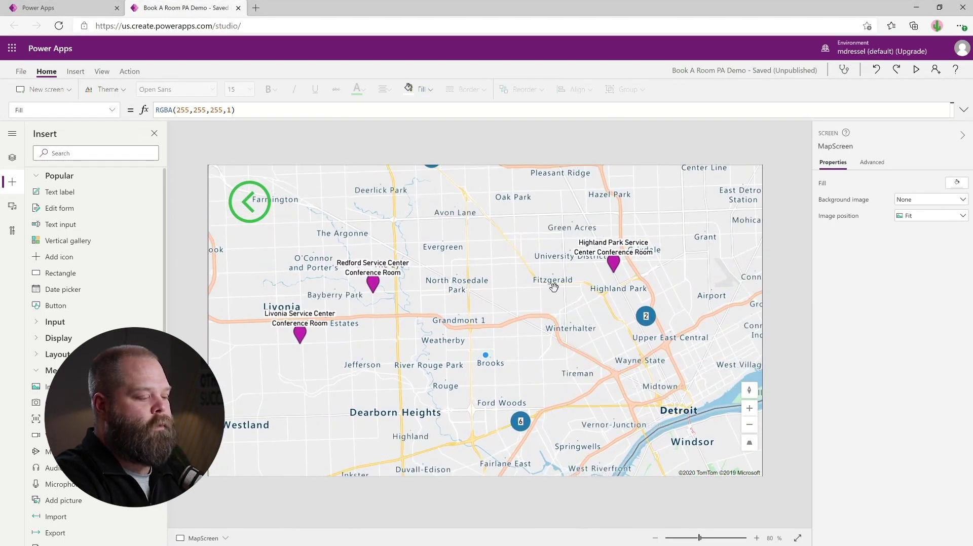
drag(553, 286, 506, 330)
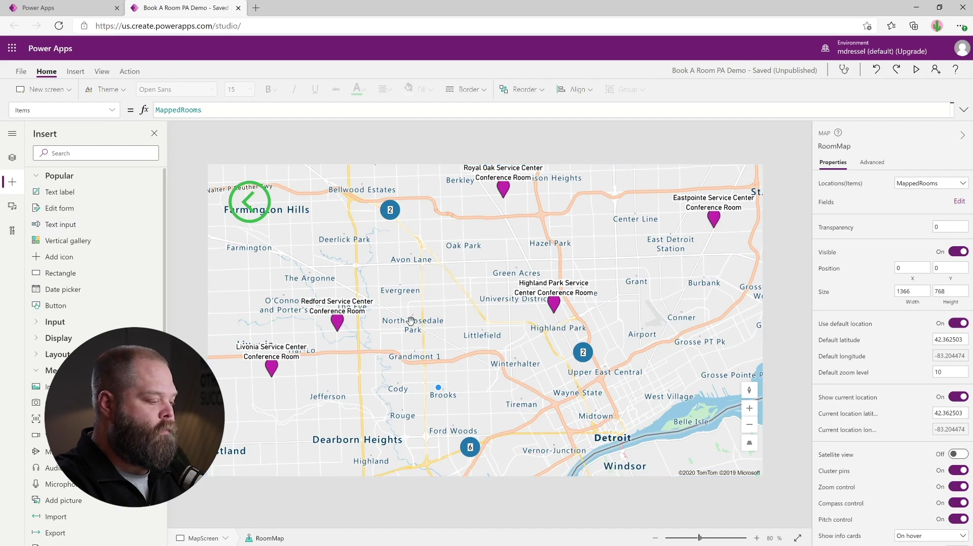
scroll(411, 321, down, 1)
drag(491, 332, 476, 328)
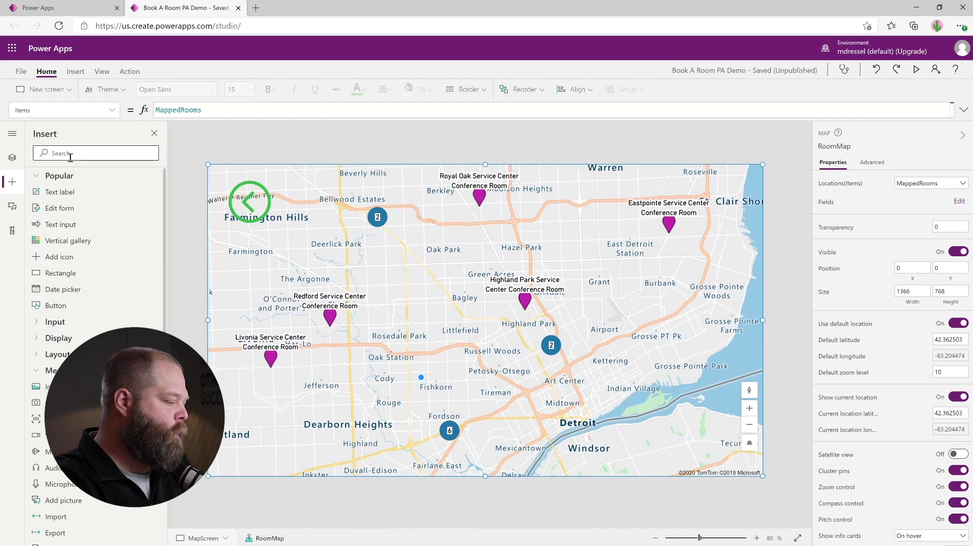
- Insert a vertical gallery on MapScreen and place it along the map's right edge at about X 928, Y 28, sized about 420 by 727
click(67, 242)
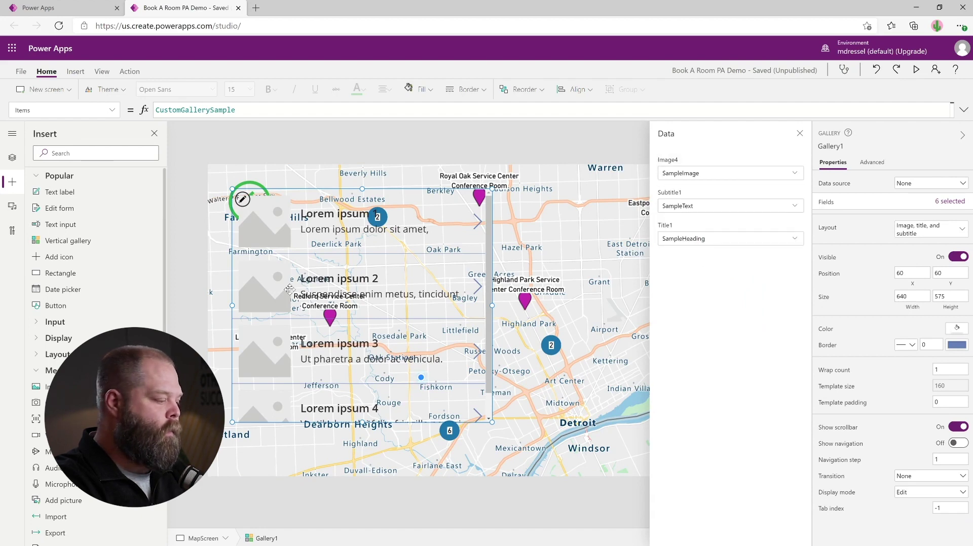
drag(262, 285, 362, 298)
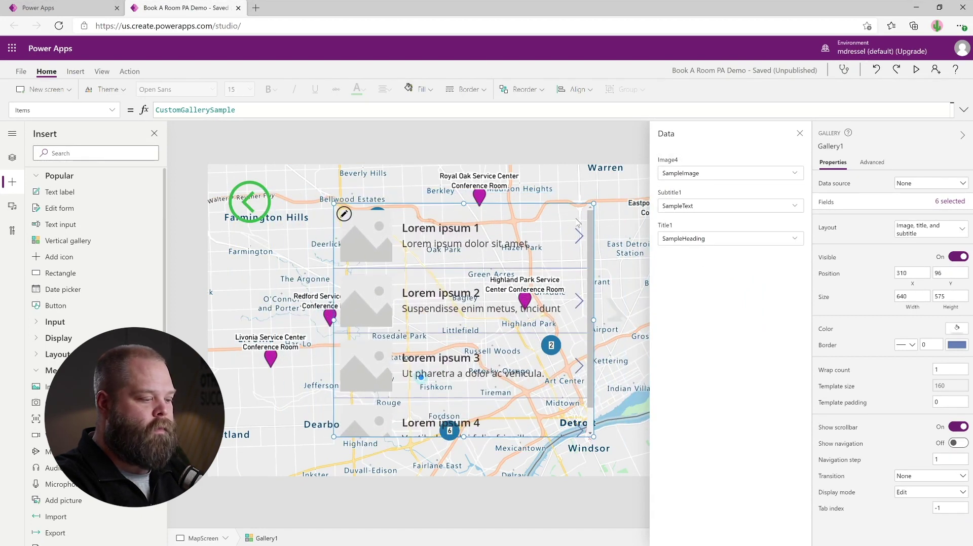
click(799, 134)
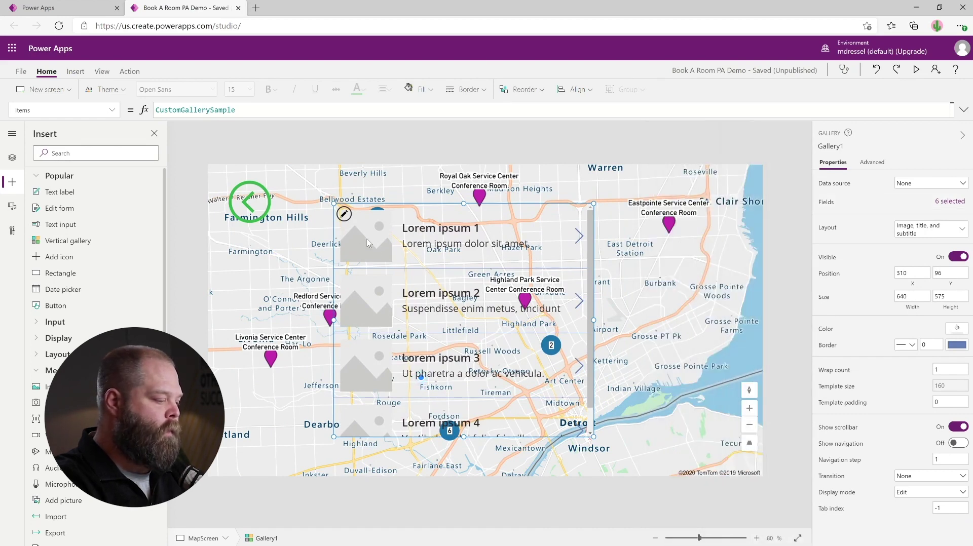
click(528, 219)
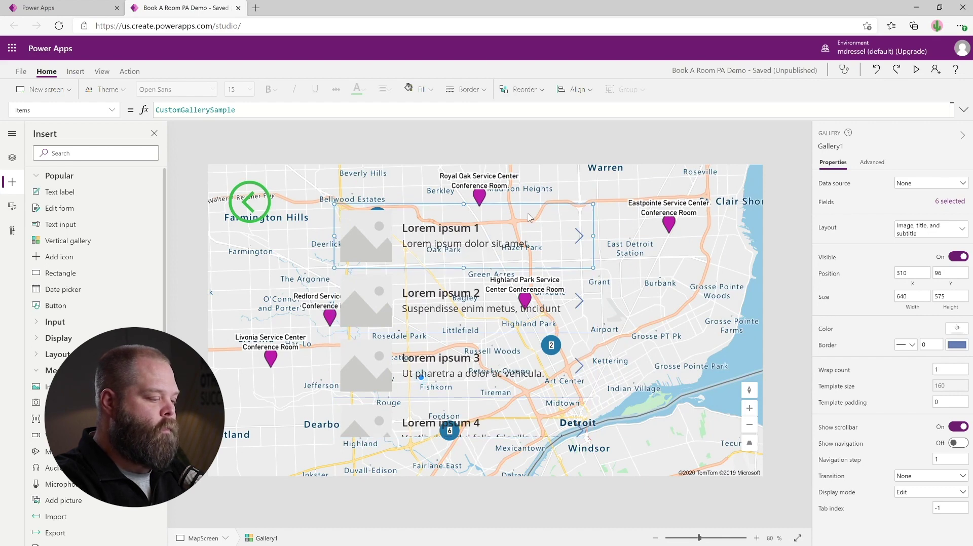
click(563, 292)
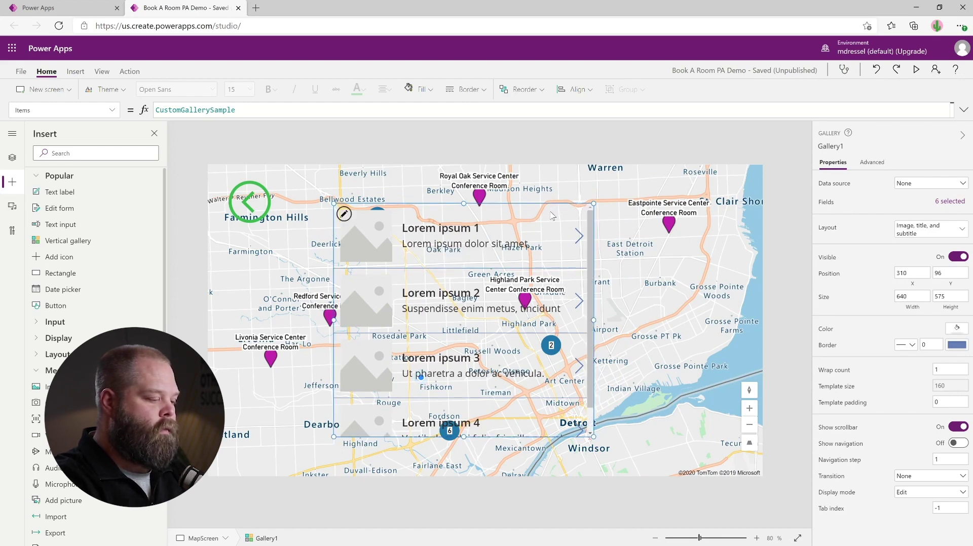
drag(563, 285, 726, 259)
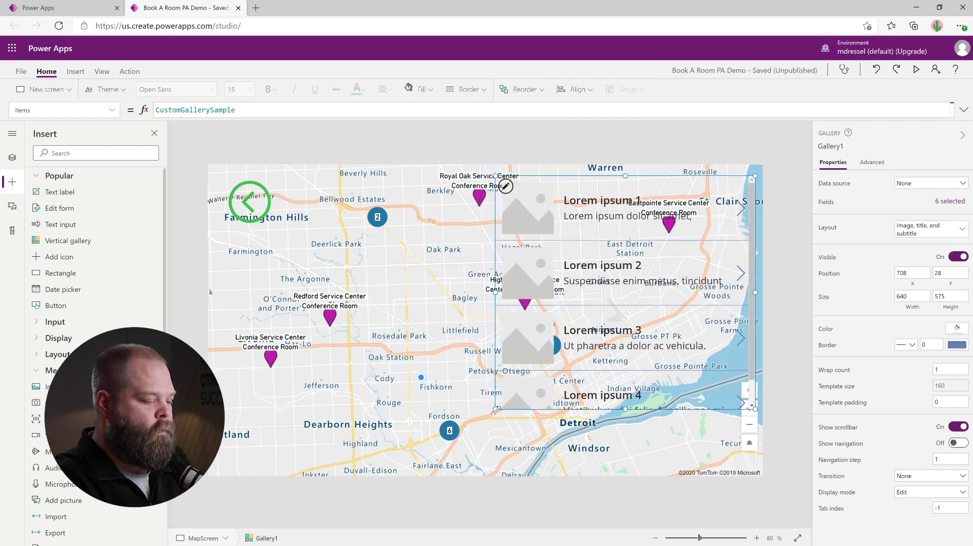
drag(495, 410, 585, 470)
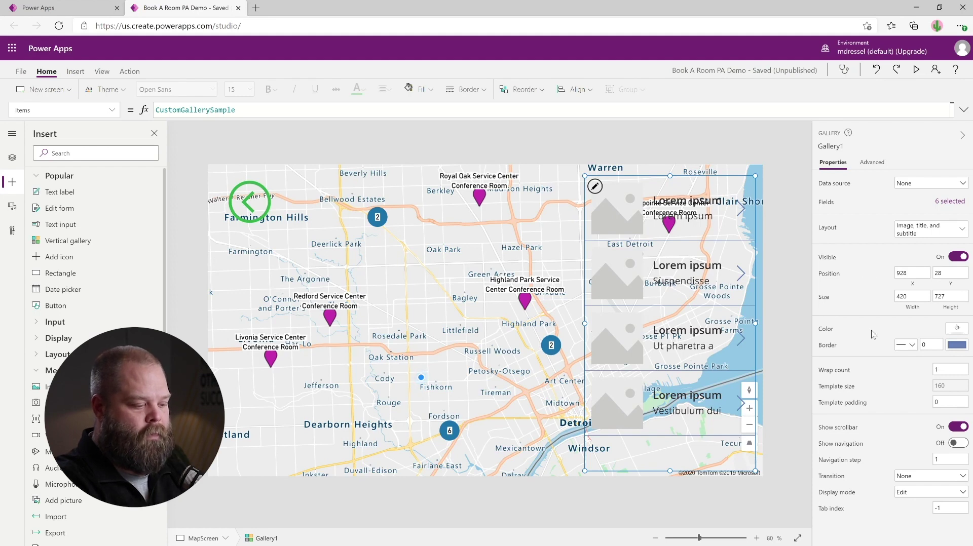
- Set the gallery's Fill property to RGBA(255,255,255,.9)
click(875, 165)
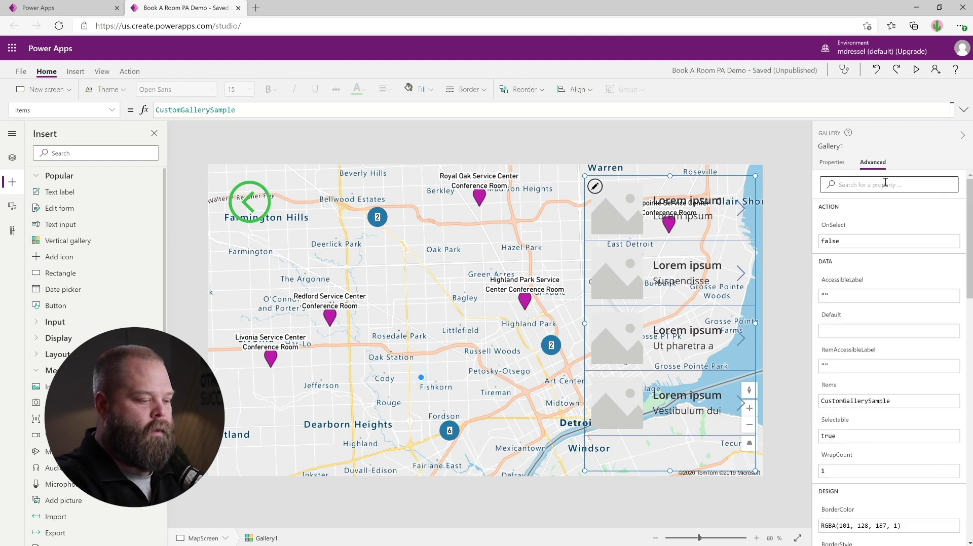
text(fill)
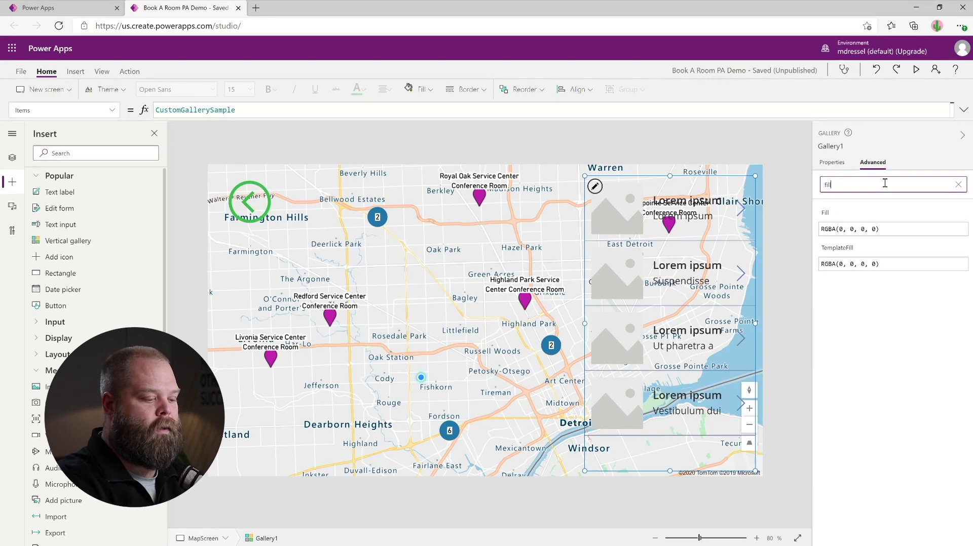
click(895, 318)
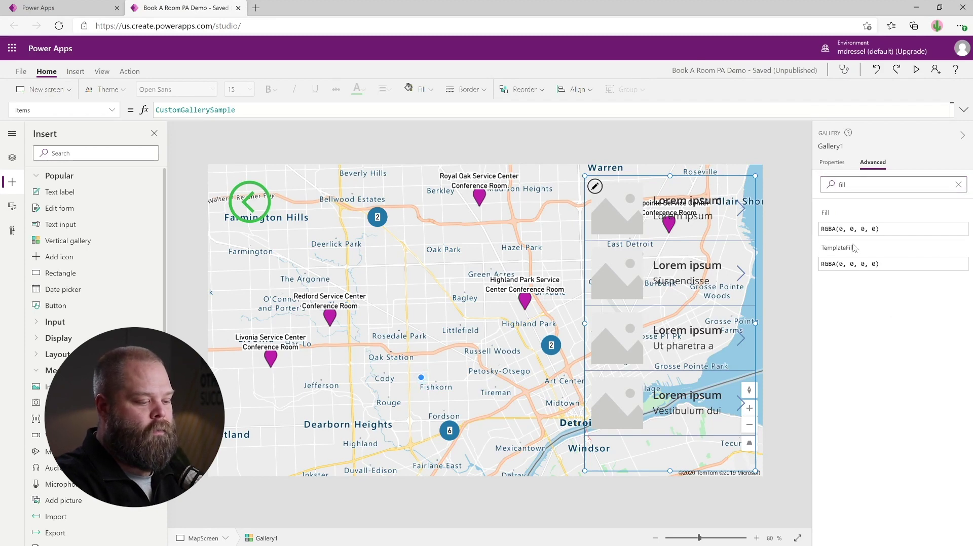
click(877, 229)
drag(877, 229, 840, 229)
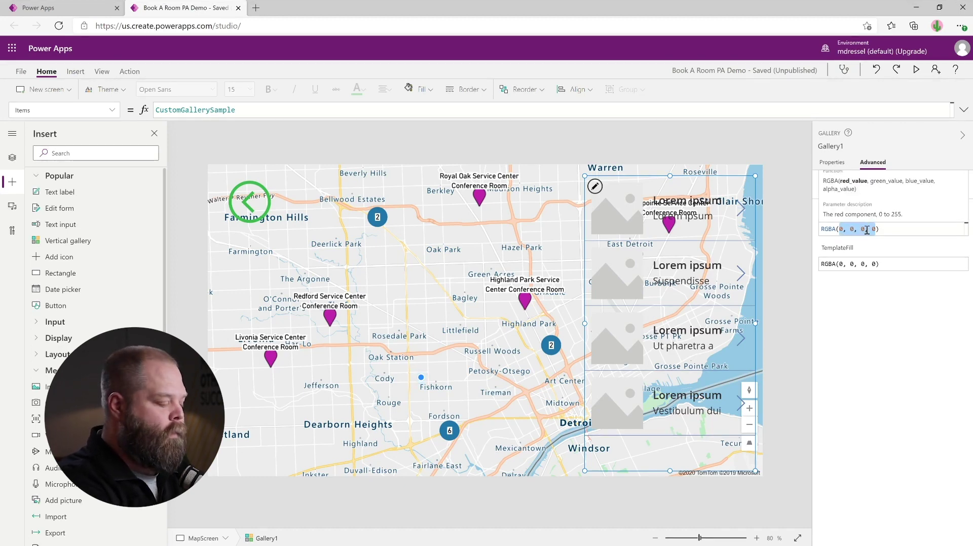
text(255,255,255,.8)
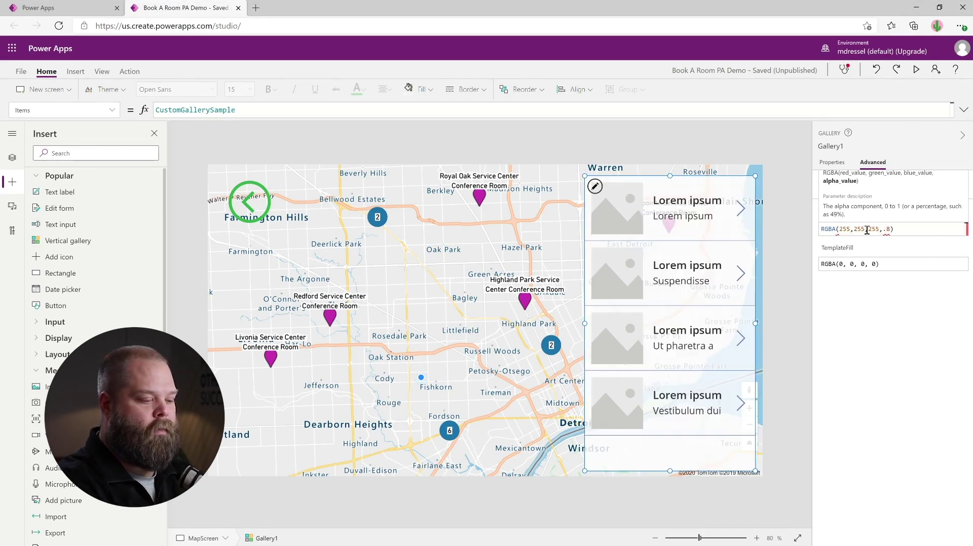
key(BackSpace)
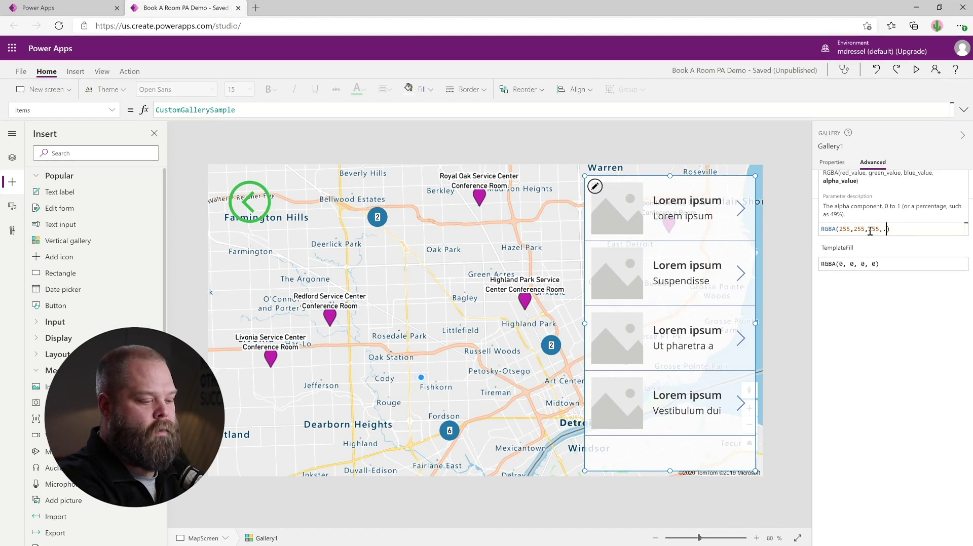
text(5)
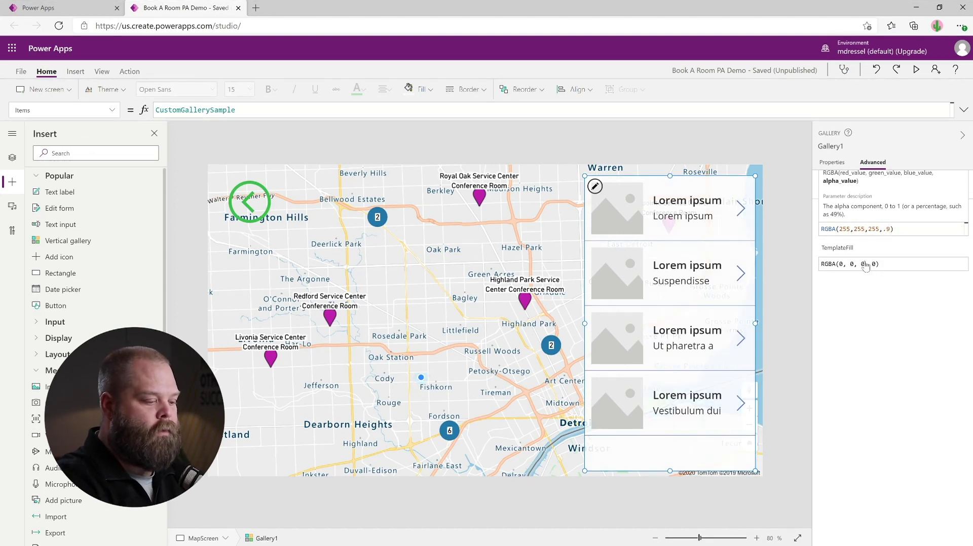
- Set the gallery's TemplateFill property to RGBA(50,133,133,.2)
click(864, 268)
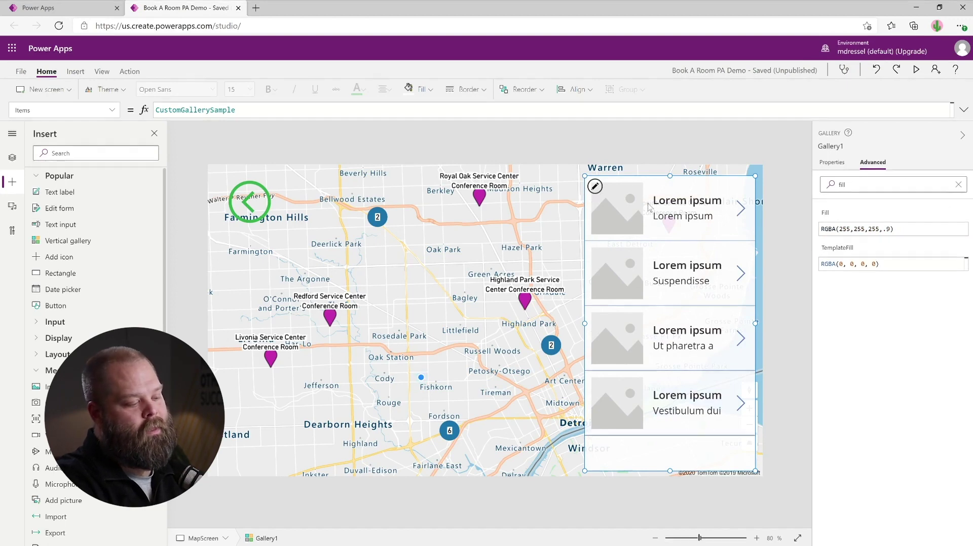
drag(875, 266, 841, 265)
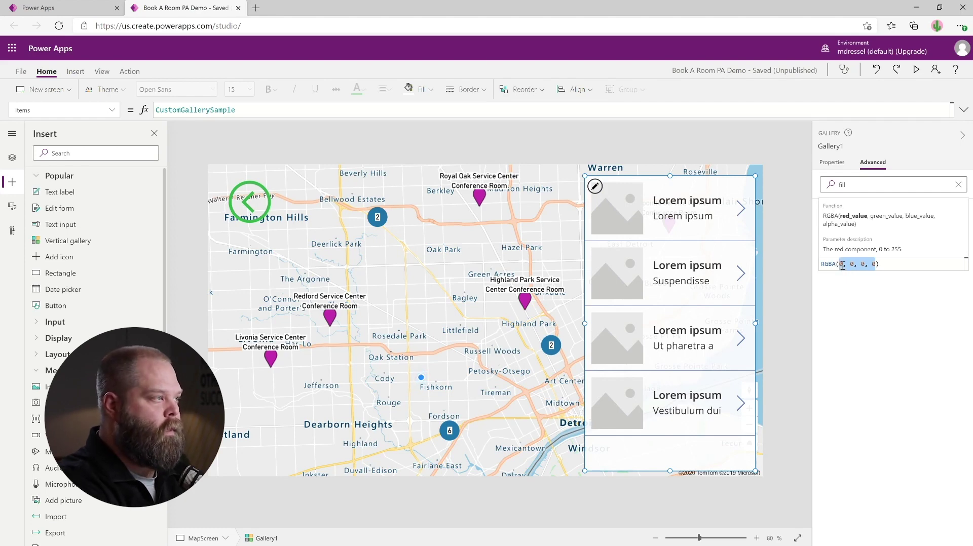
text(25)
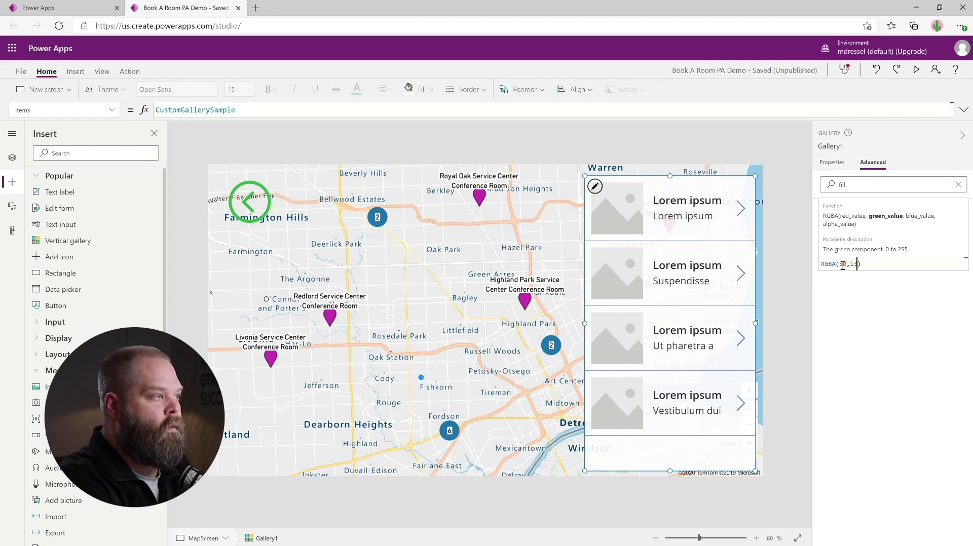
text(,133,133)
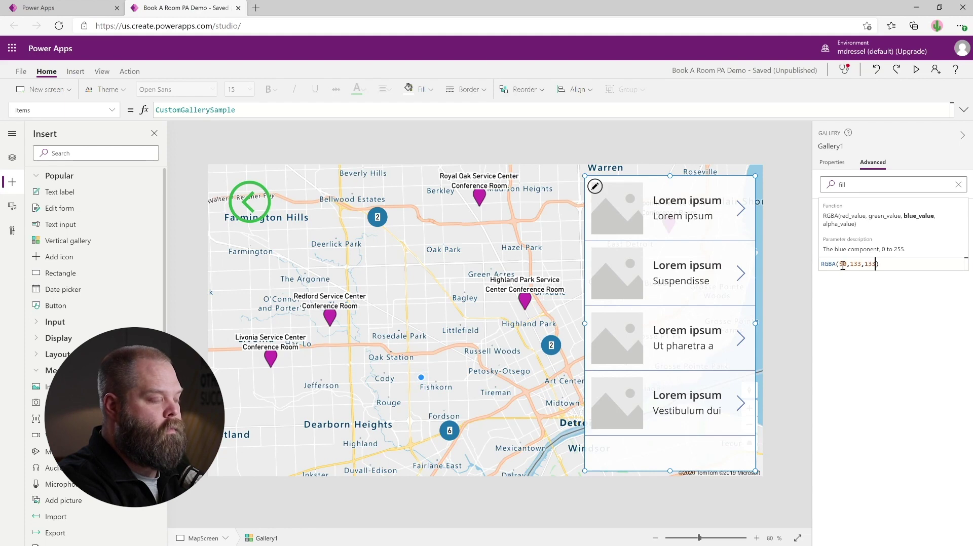
text(,.2)
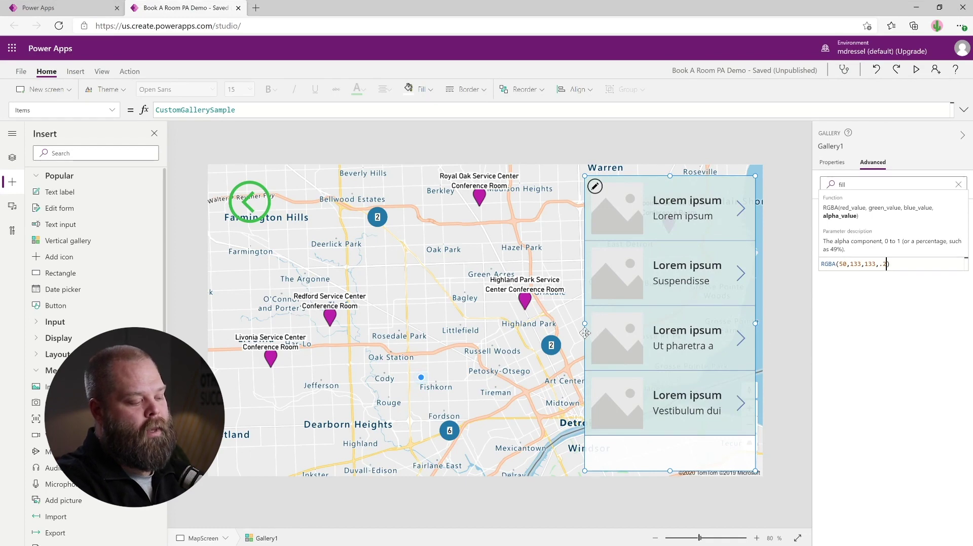
- Narrow the gallery to about 388 wide from its left edge and change its layout to Title, subtitle, and body
mouse_move(585, 324)
mouse_down()
mouse_move(609, 324)
mouse_move(598, 325)
mouse_up()
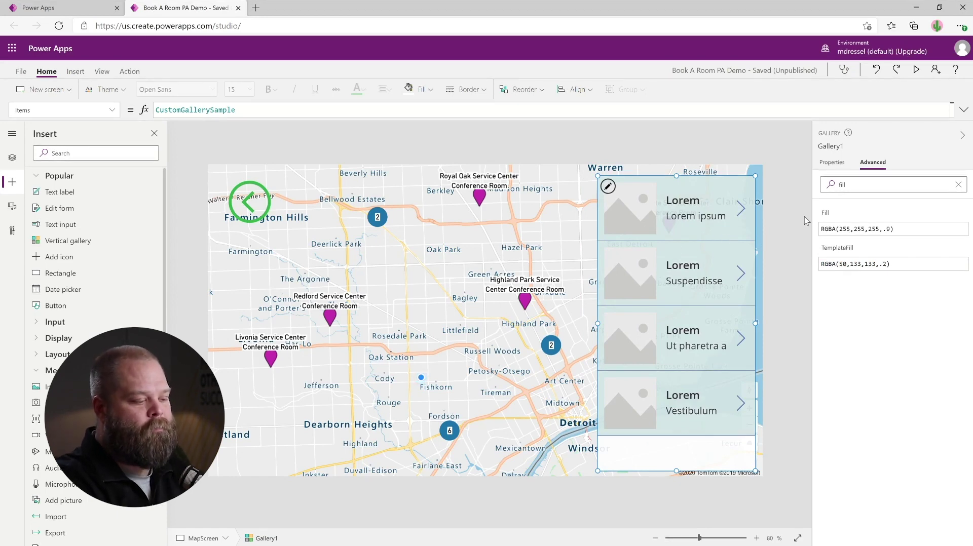
click(884, 183)
click(958, 185)
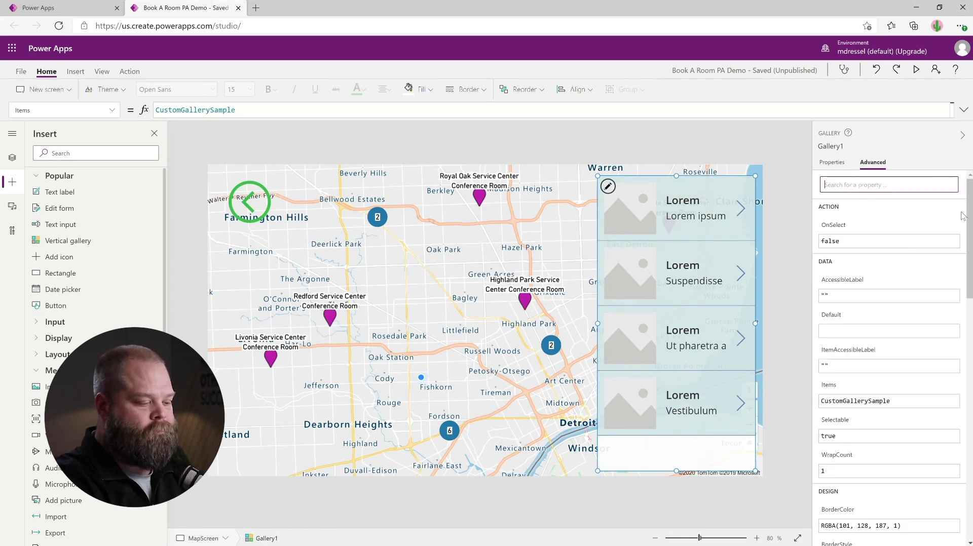
click(832, 164)
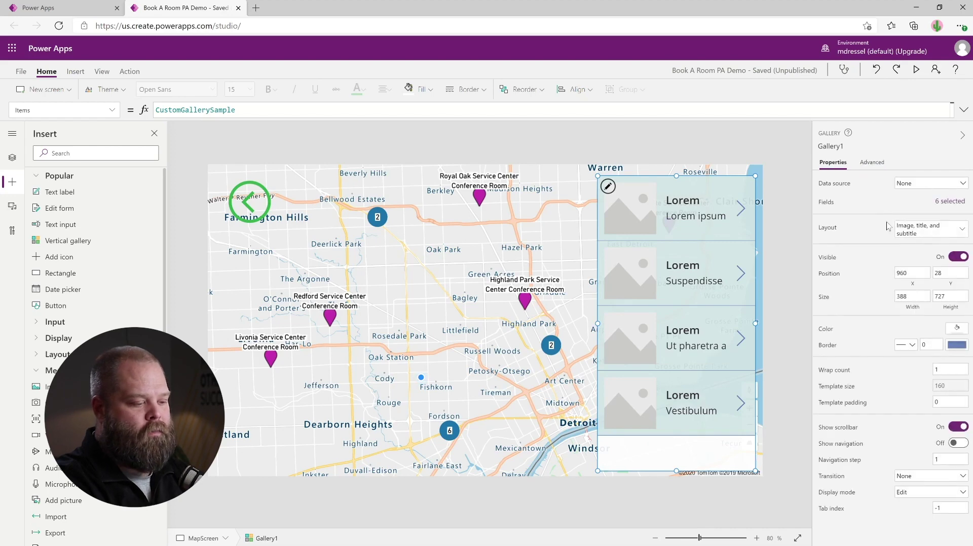
click(961, 231)
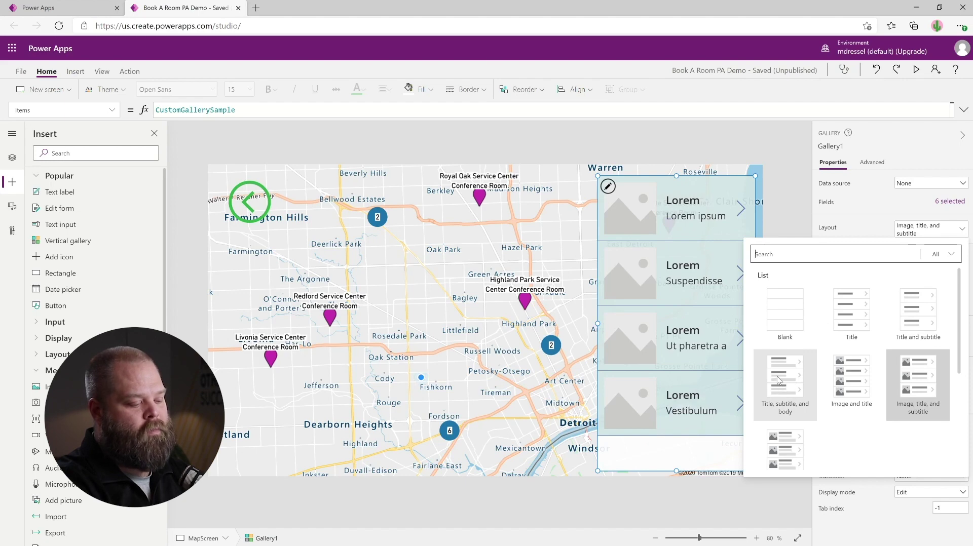
click(779, 380)
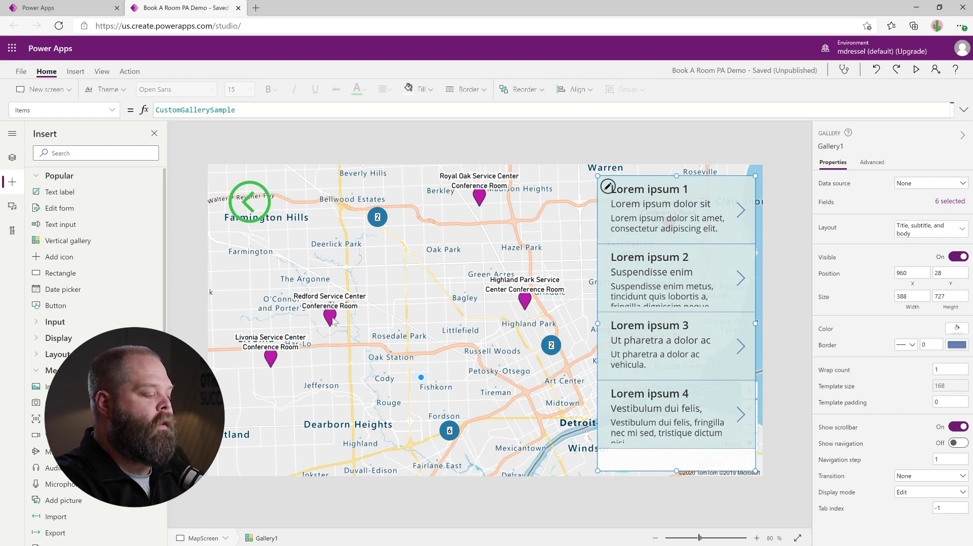
- Replace the room map's OnSelect formula with an If statement whose condition is CountRows(RoomMap.SelectedItems) > 0
click(397, 286)
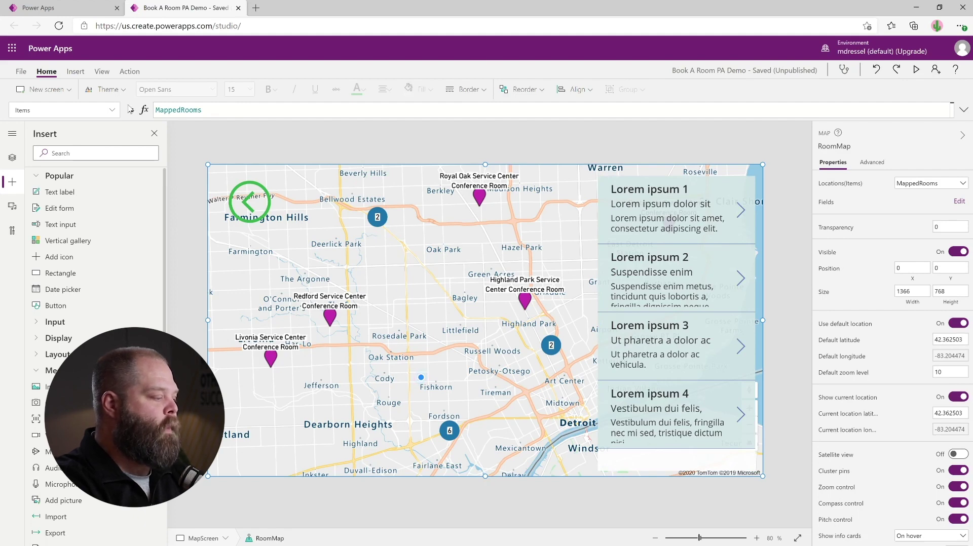
click(113, 110)
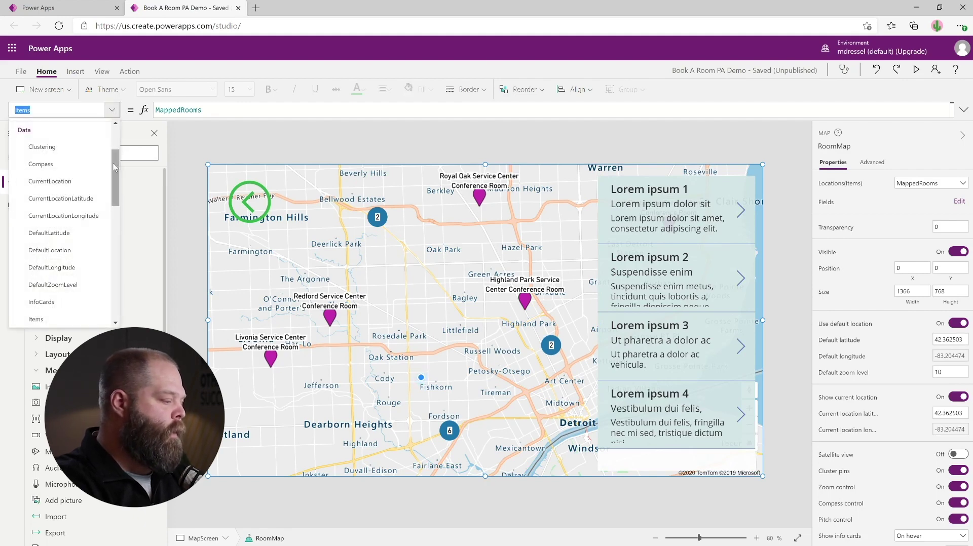
scroll(86, 165, up, 2)
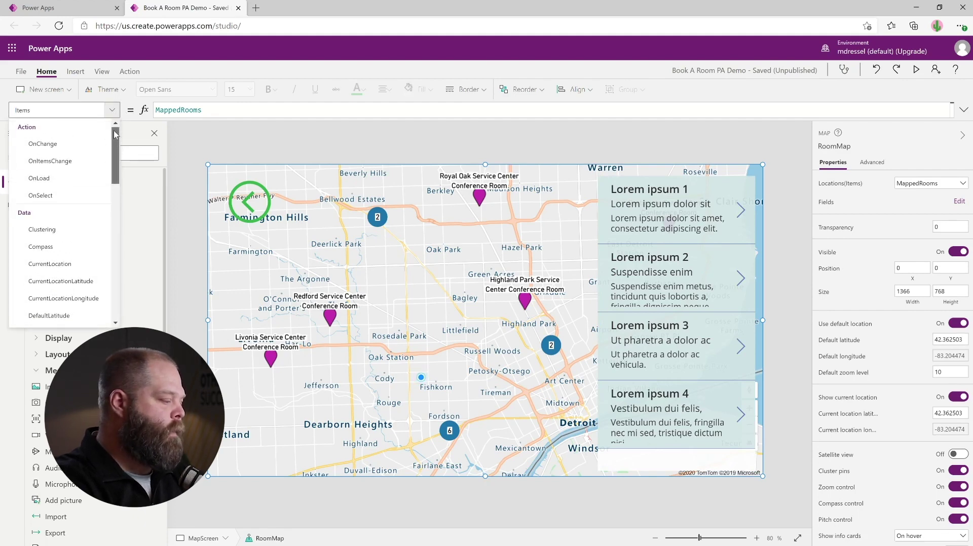
click(65, 195)
click(209, 109)
key(ctrl+a)
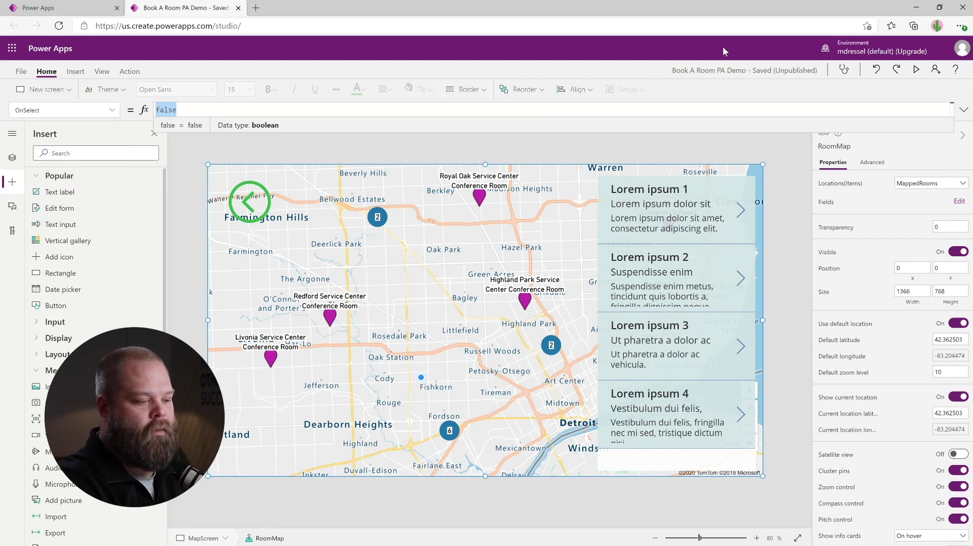
click(960, 111)
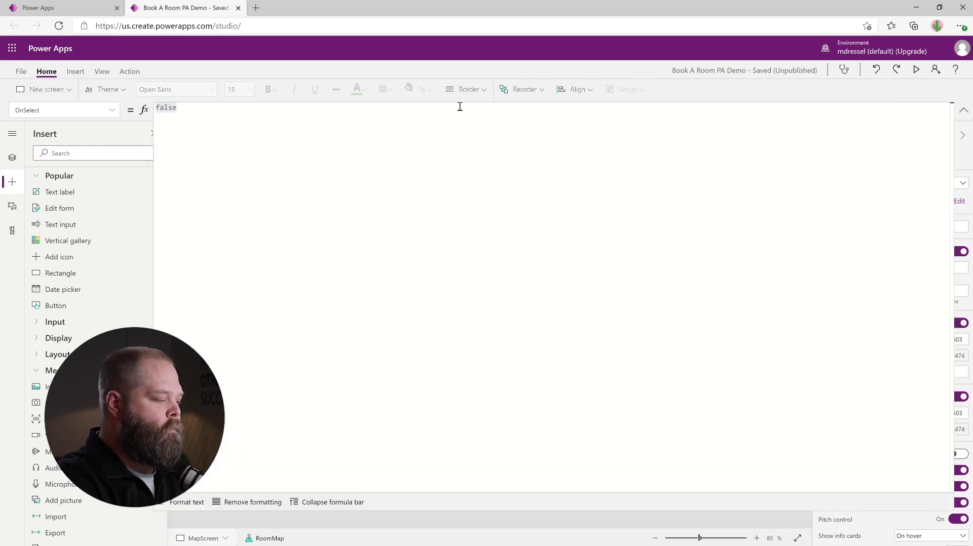
drag(214, 109, 139, 101)
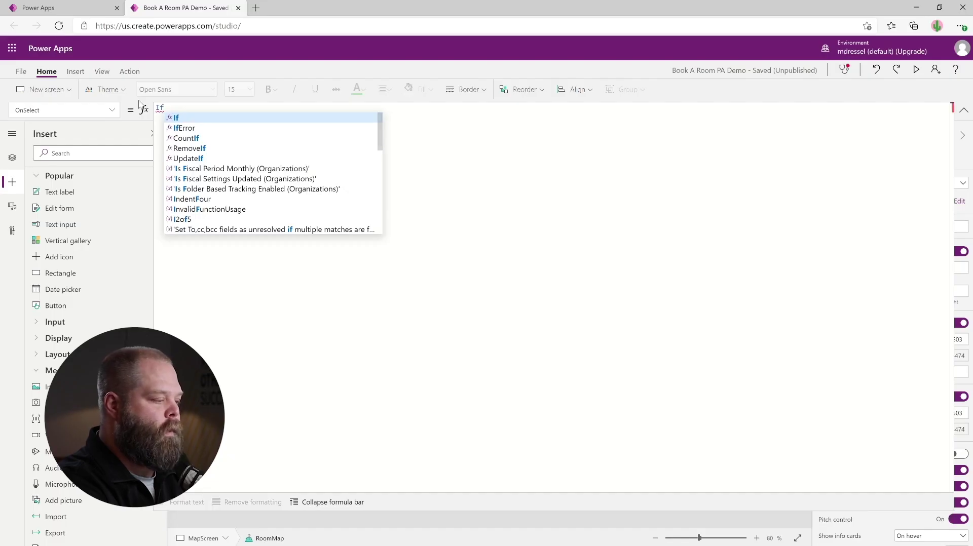
text((Countro)
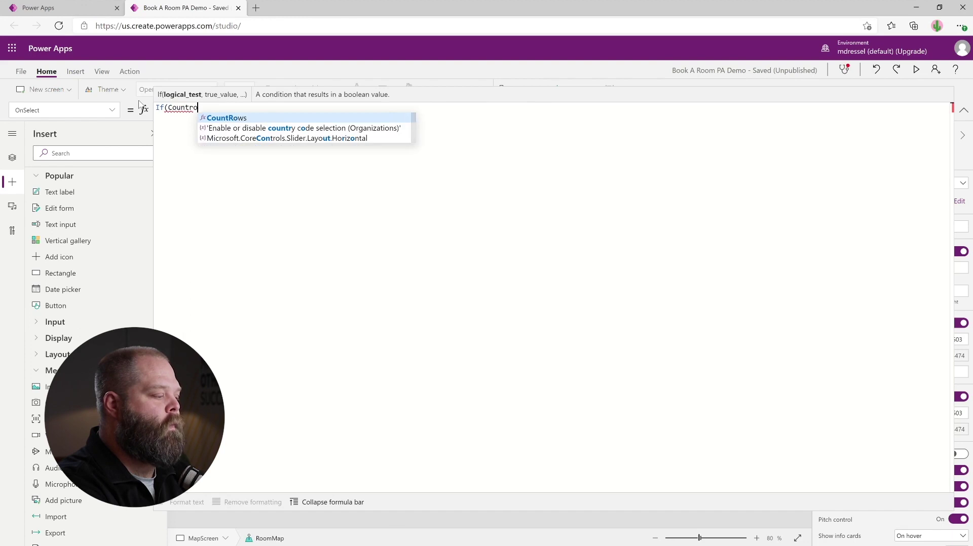
key(Tab)
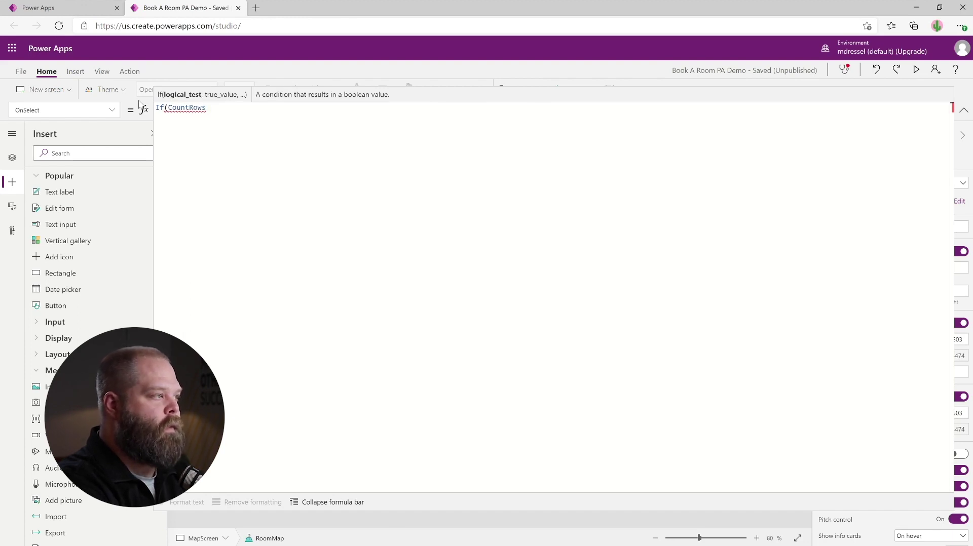
text((RoomMap)
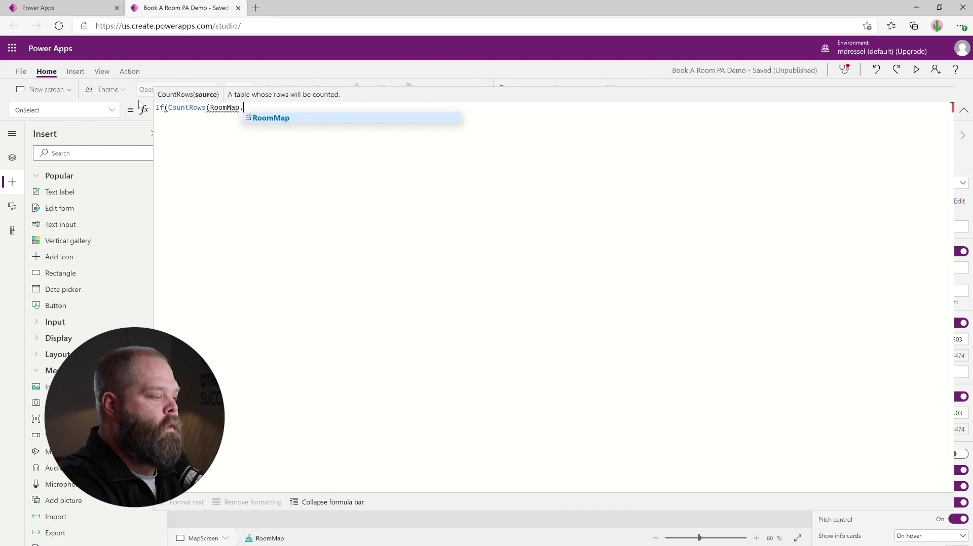
text(.Selecte)
text(dIt)
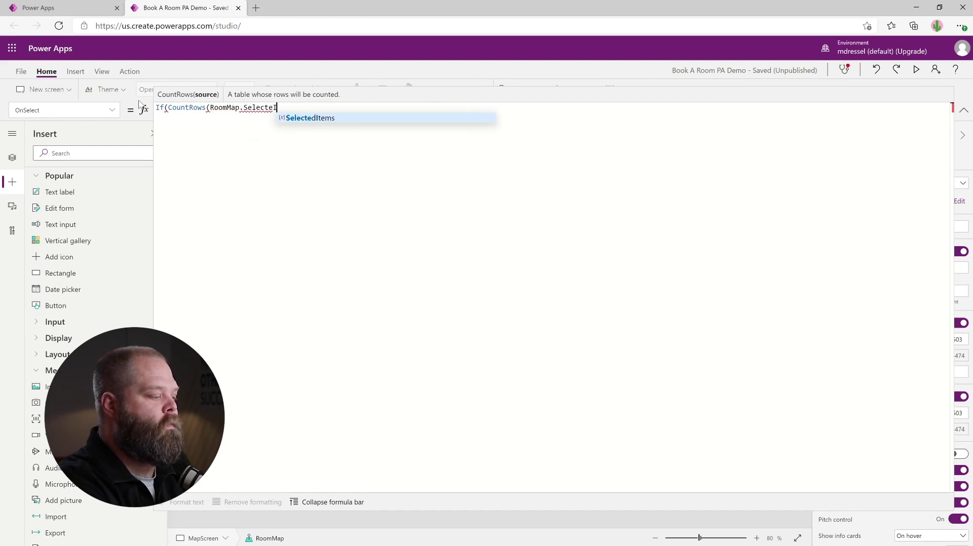
text(ems)
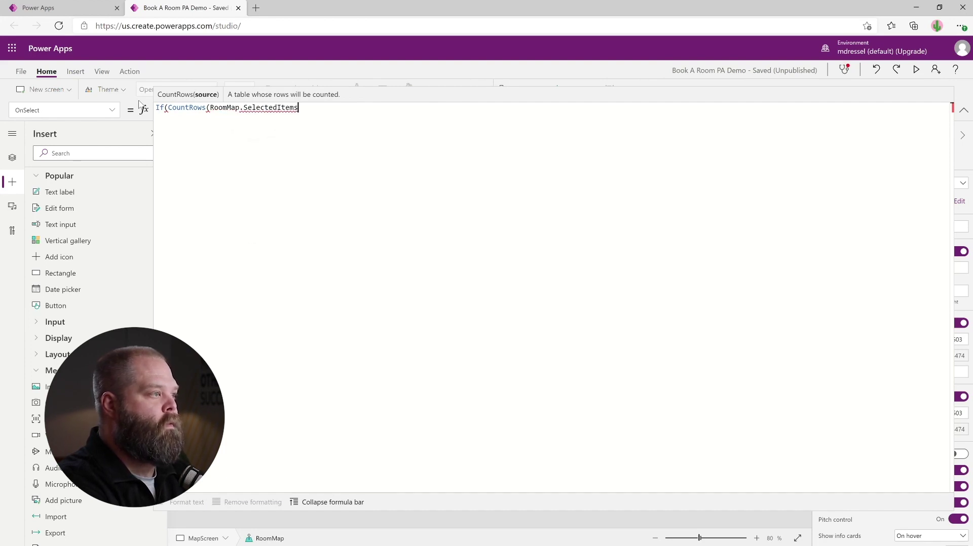
text() >0)
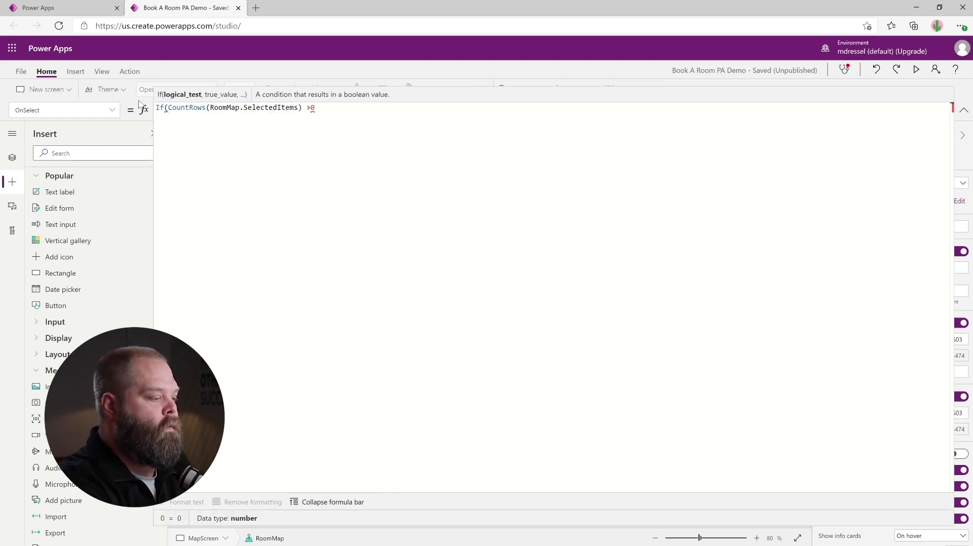
key(BackSpace)
key(BackSpace)
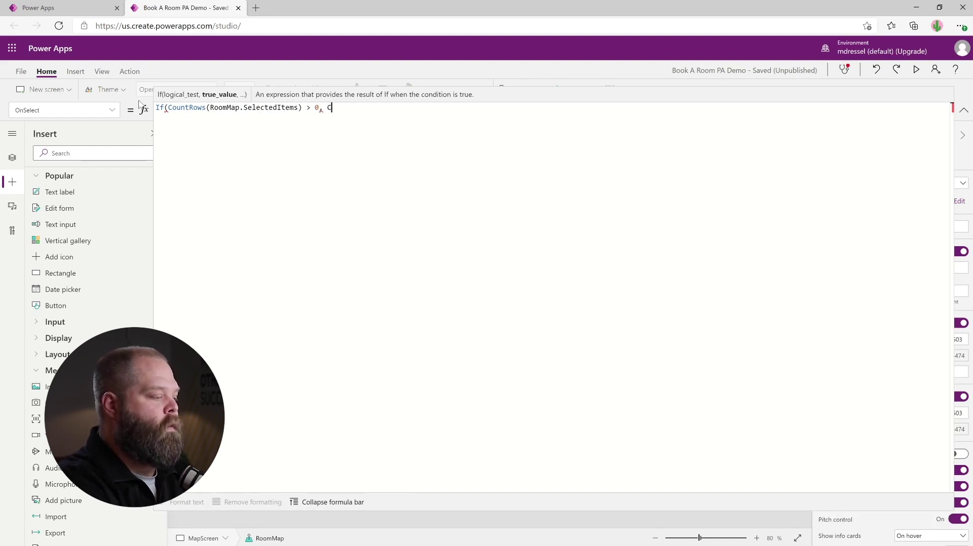
- Add ClearCollect(SelectedRooms, RoomMap.SelectedItems); as the first action for when the If condition is true
text(ClearCollec)
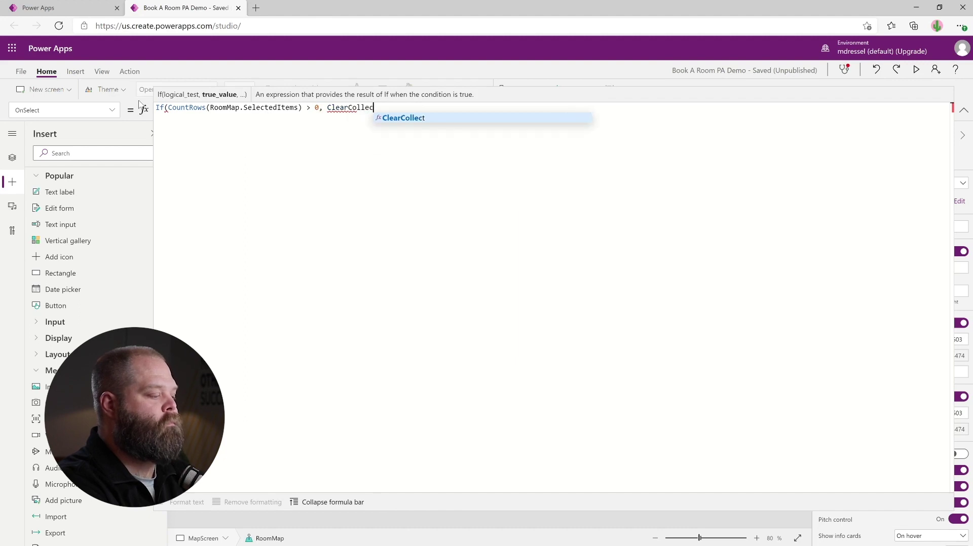
text(t()
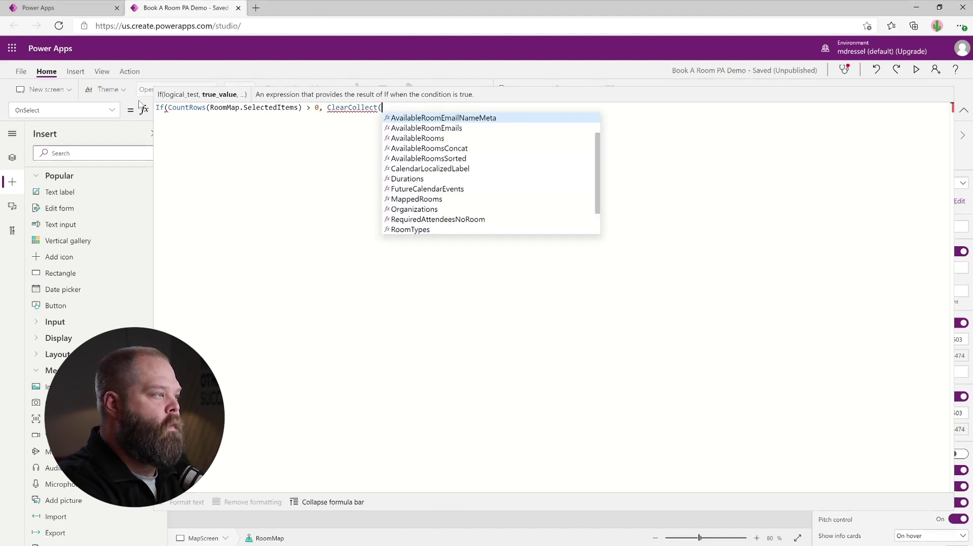
text(Selecte)
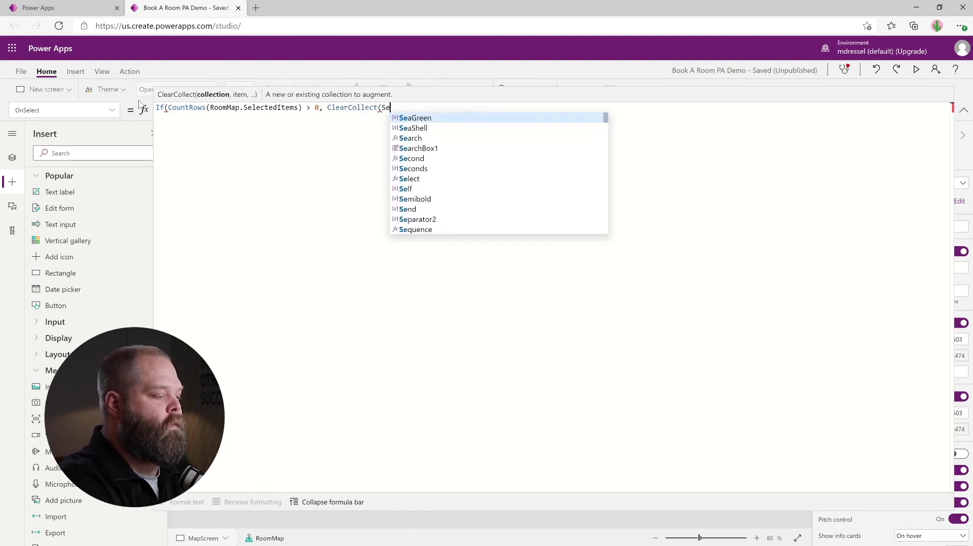
text(dRooms)
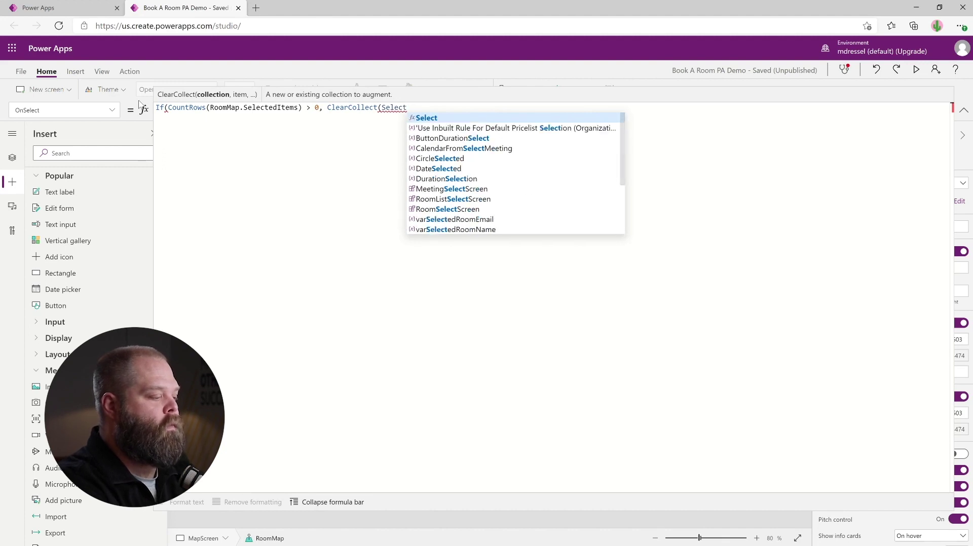
text(,)
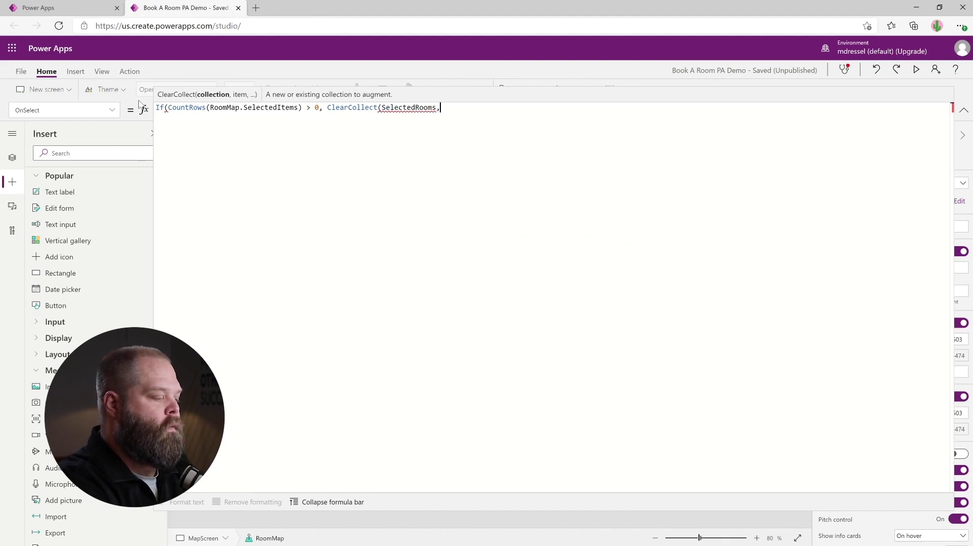
text( RoomMap)
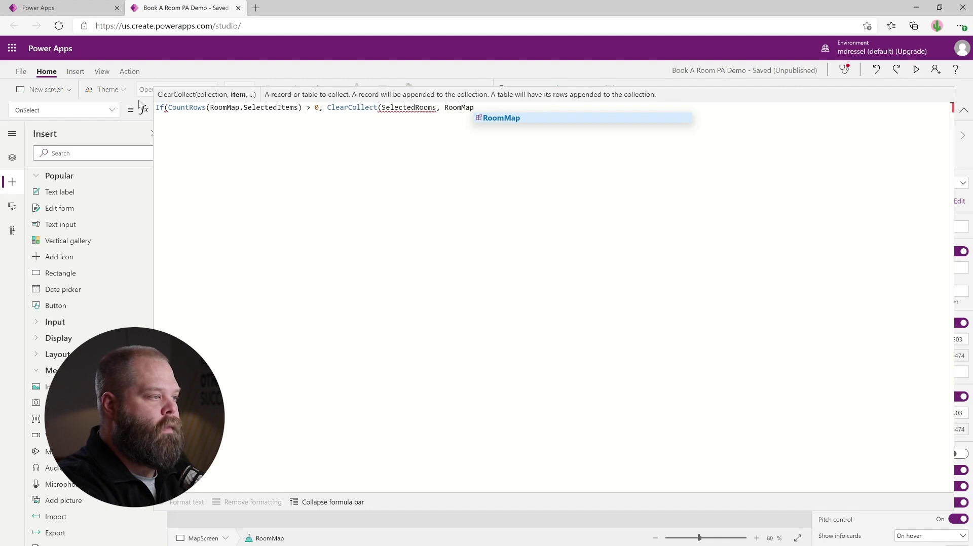
text(S)
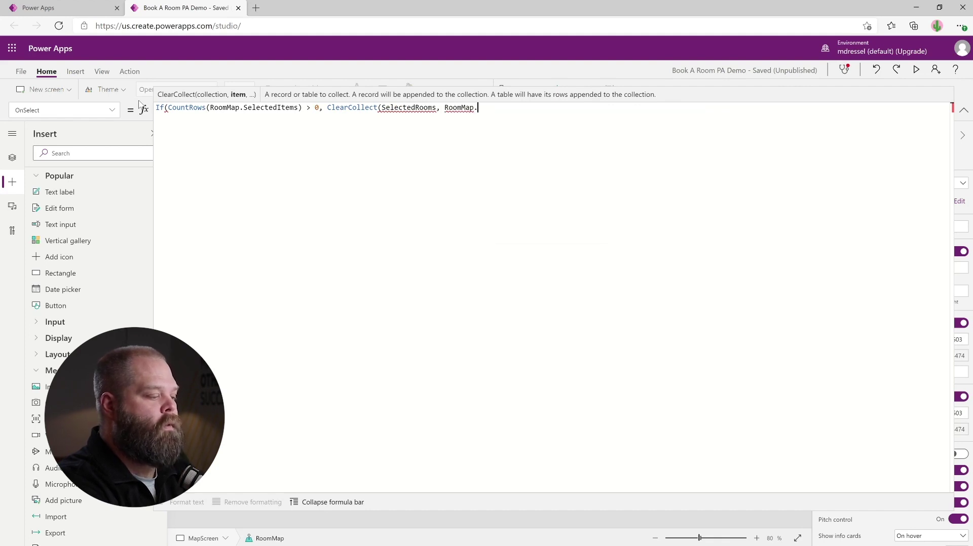
text(SelecteItem)
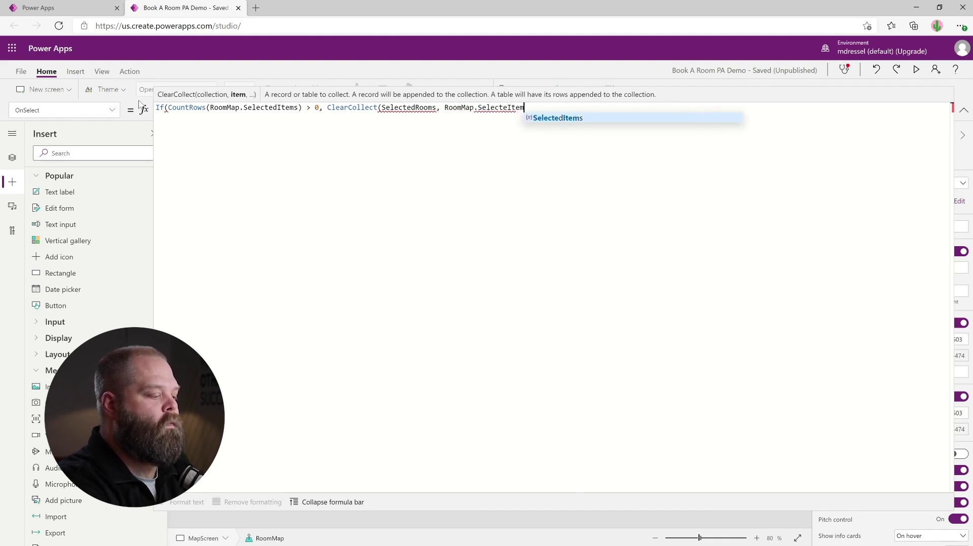
key(Tab)
text();)
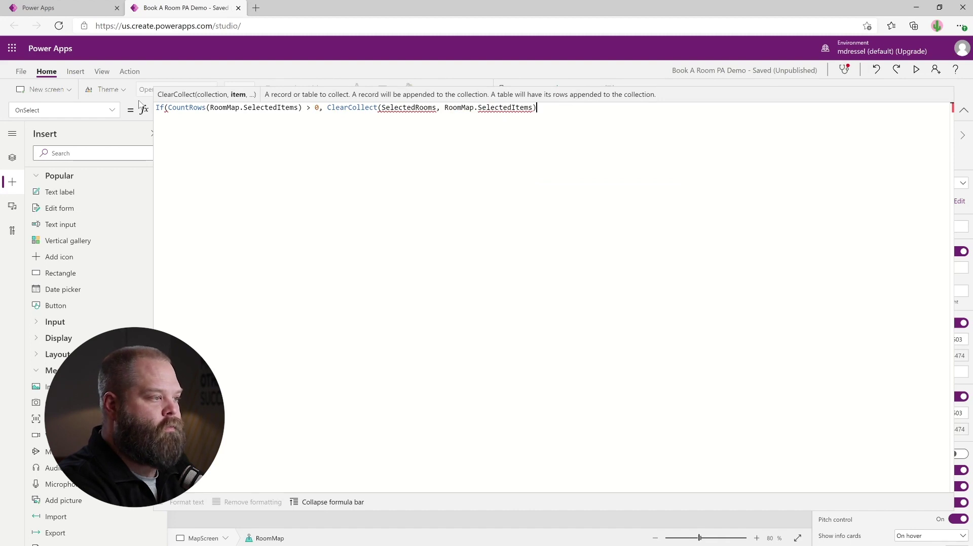
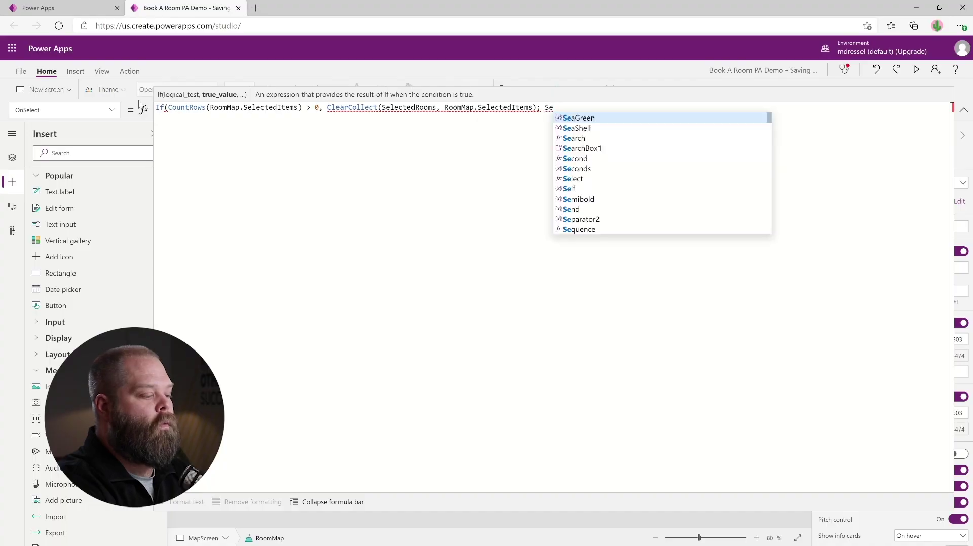
- Complete the true branch with Set(varSelectedRoomsGalleryVisible,true) followed by a comma
text(t()
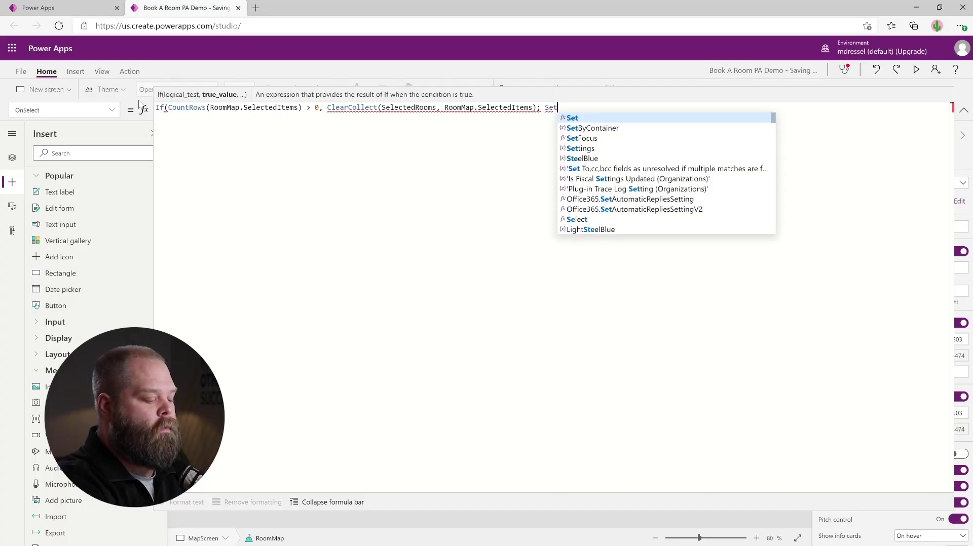
text(varS)
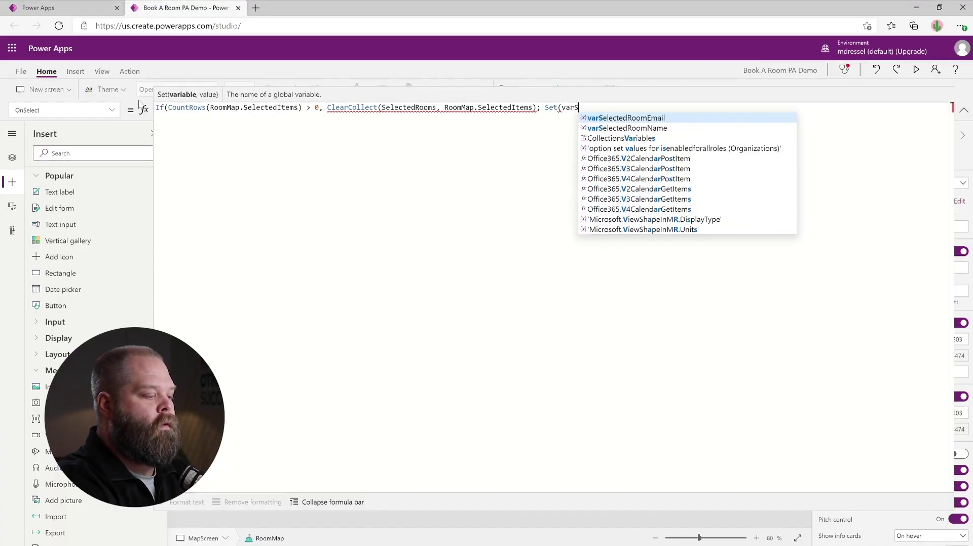
text(electedRooms)
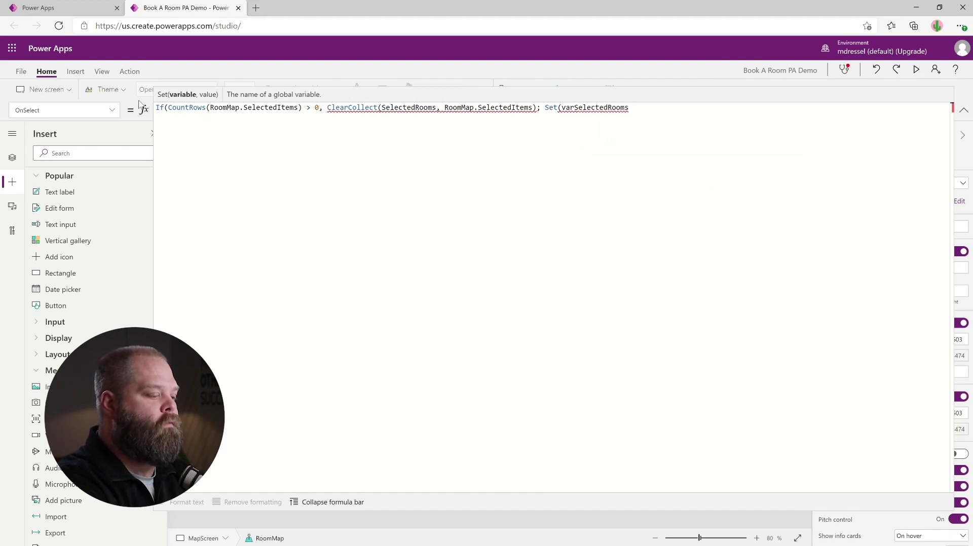
text(GalleryV)
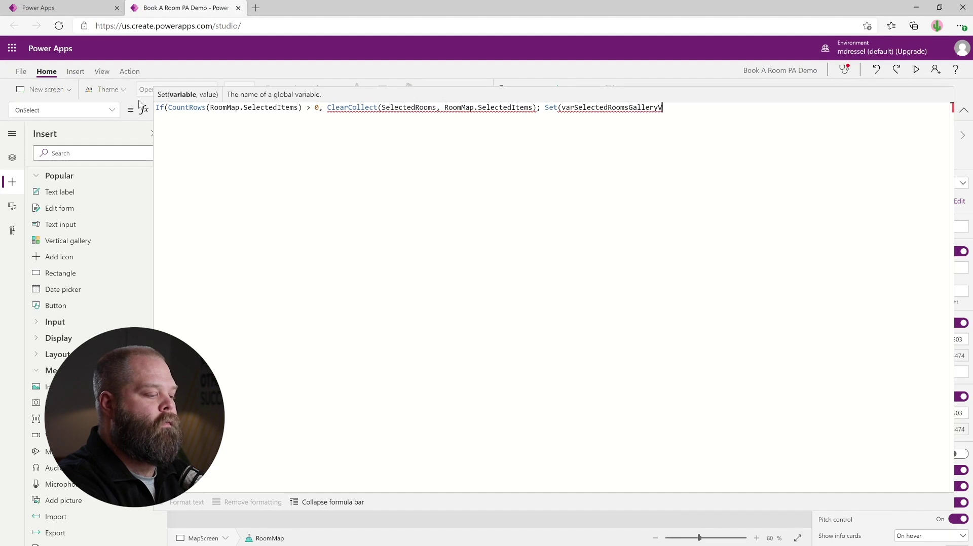
text(isible,)
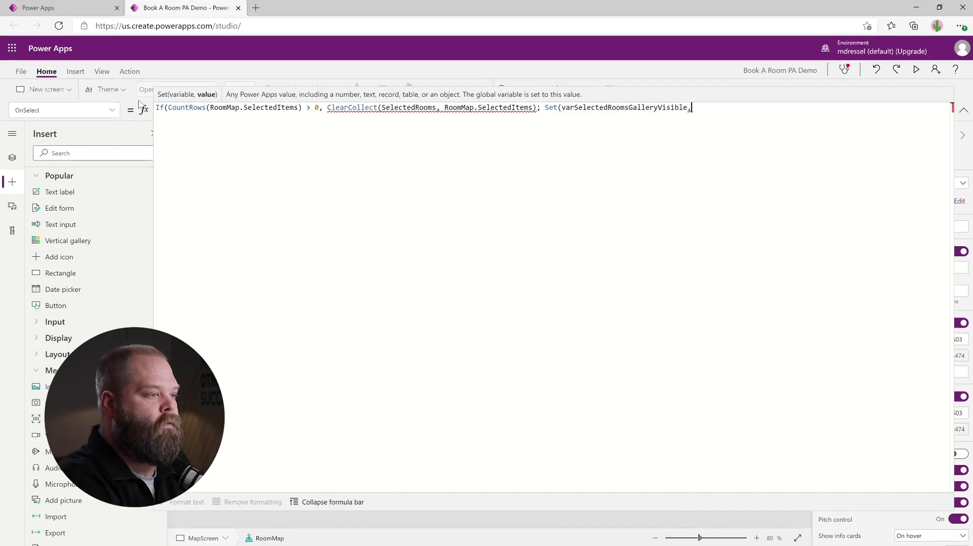
text(tr)
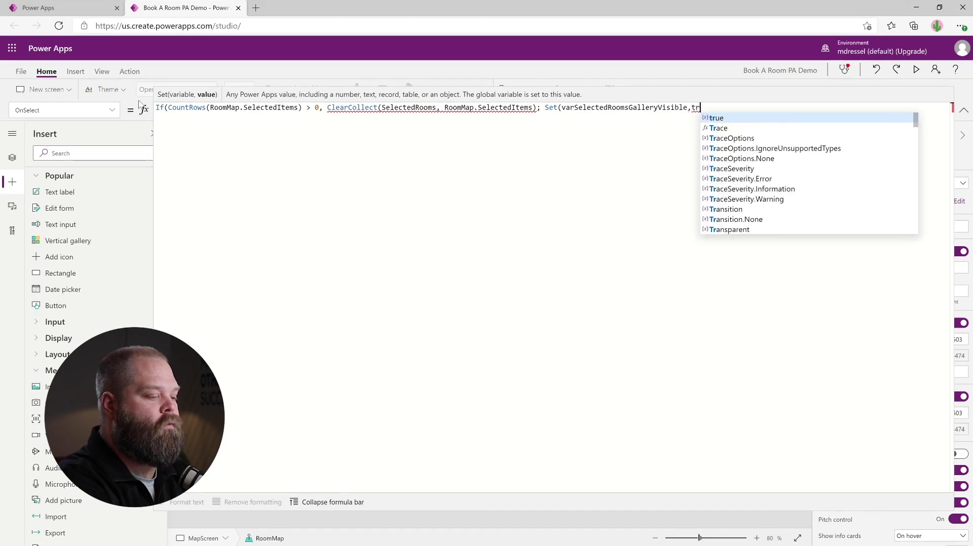
text(ue),)
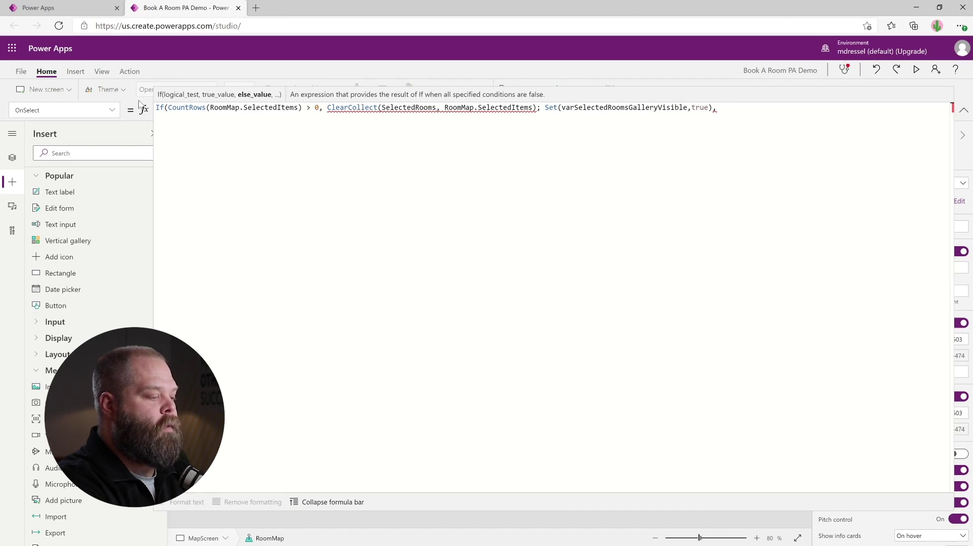
- Begin the If statement's else branch with Clear(SelectedRooms);
text( ClearColl)
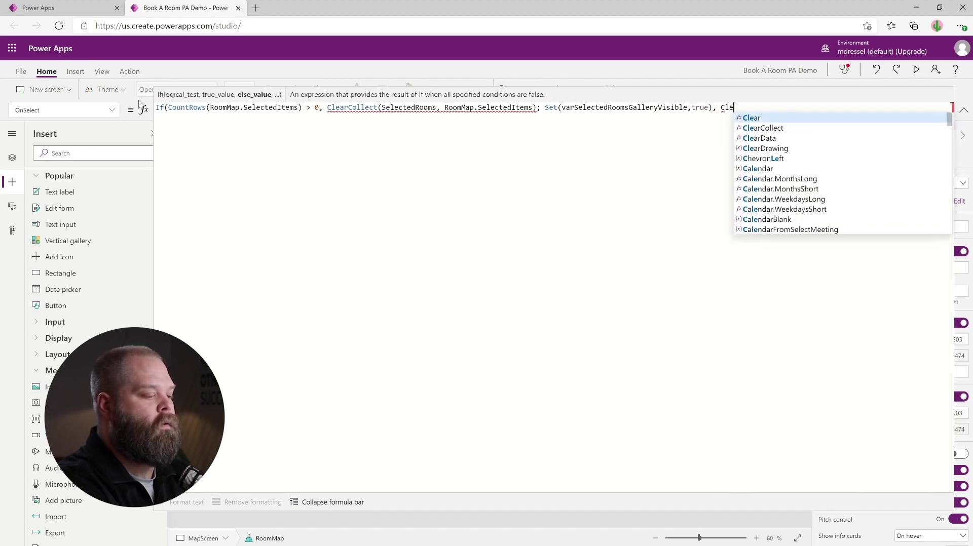
text(ect)
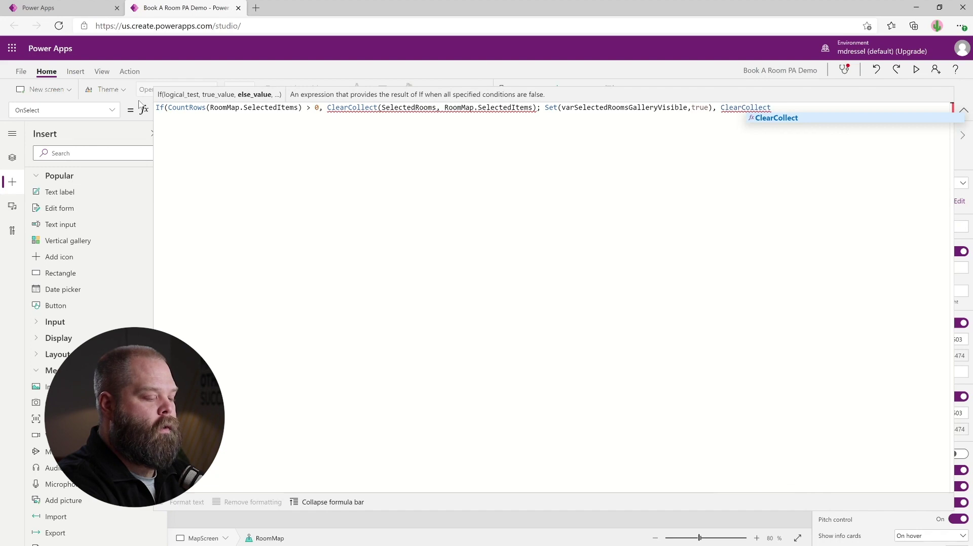
key(BackSpace)
key(BackSpace)
key(BackSpace)
key(BackSpace)
key(BackSpace)
key(BackSpace)
key(BackSpace)
key(BackSpace)
text(r(Sele)
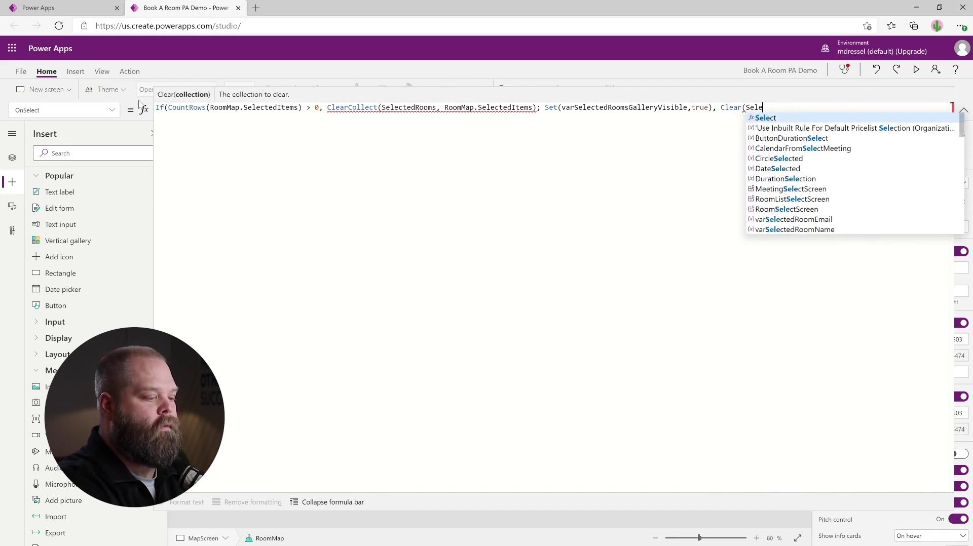
text(ctedRooms)
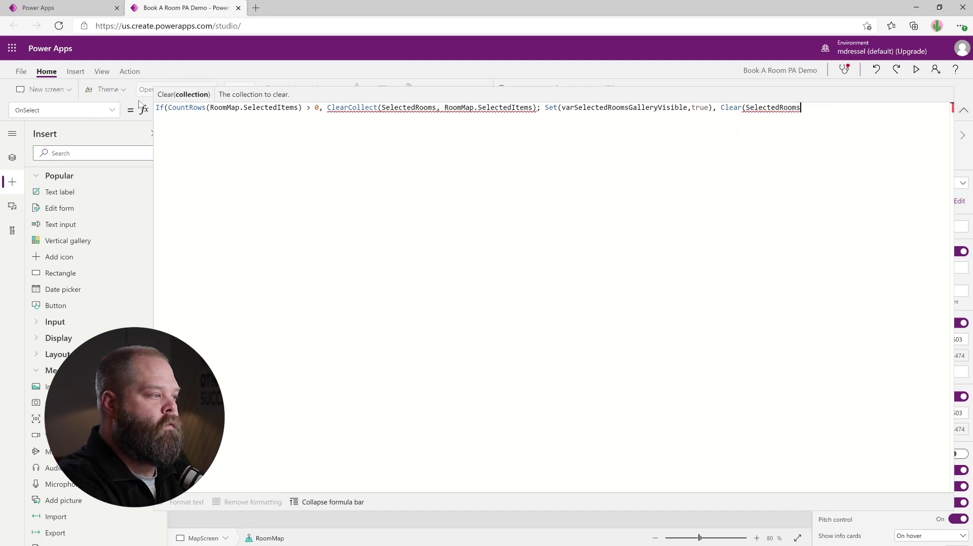
text())
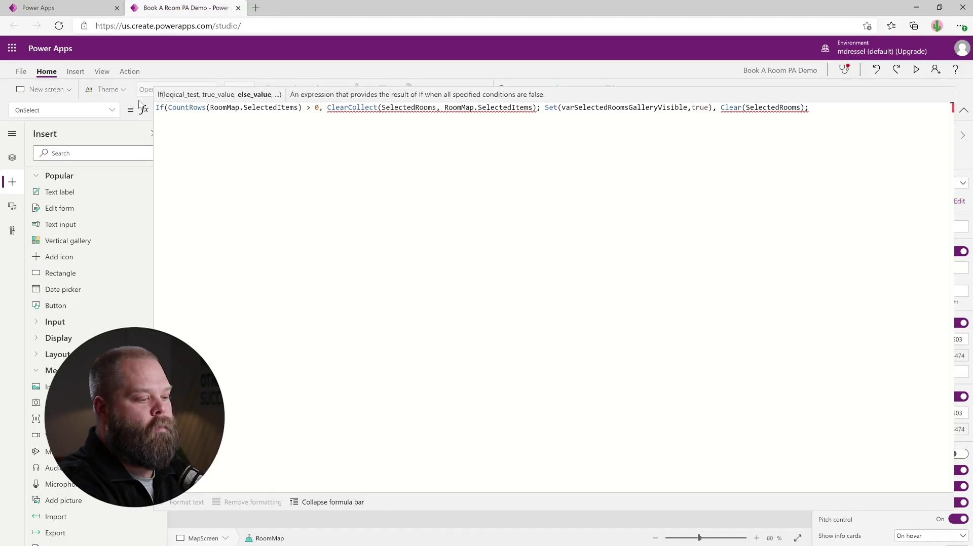
- Finish the else branch with Set(varSelectedRoomsGalleryVisible,false), close the If statement and collapse the formula editor
text(Set(var)
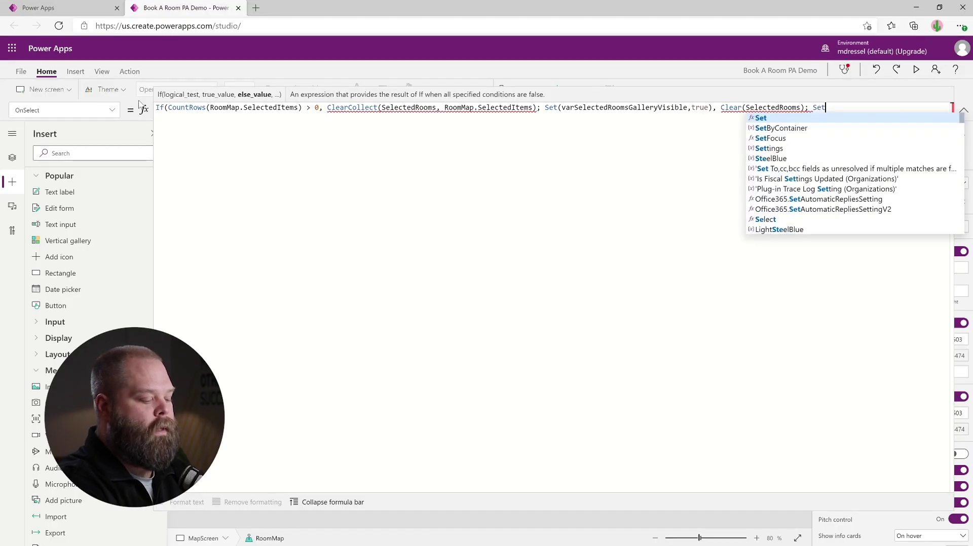
text(Selected)
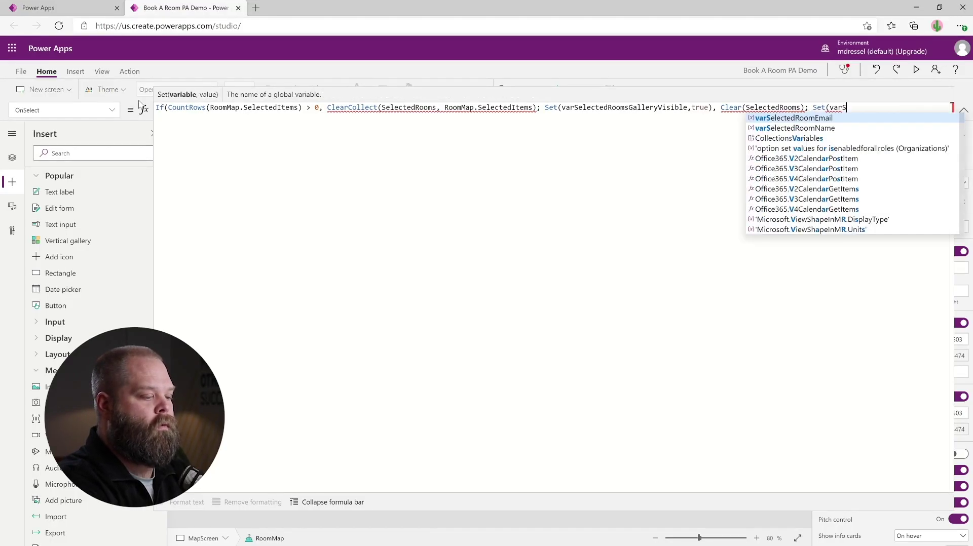
text(Room)
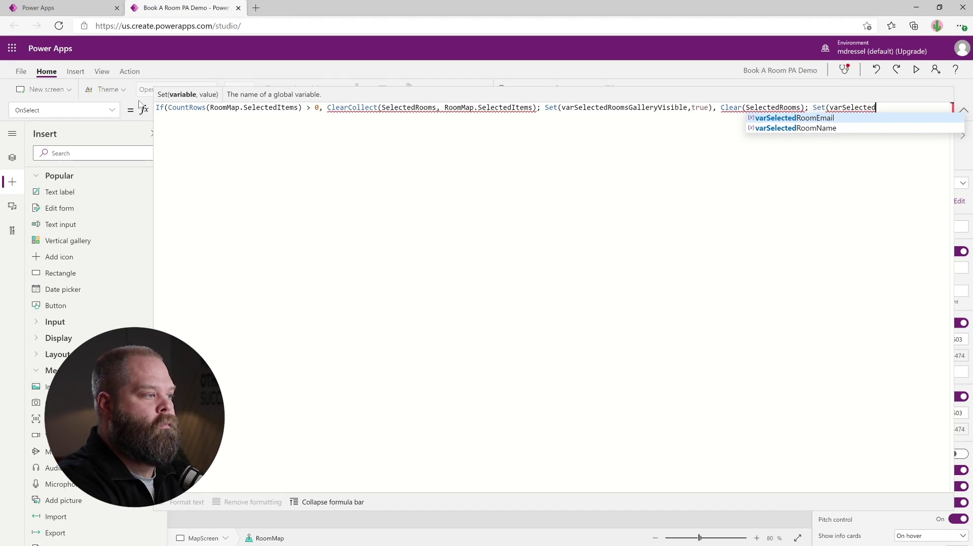
text(sGalleryV)
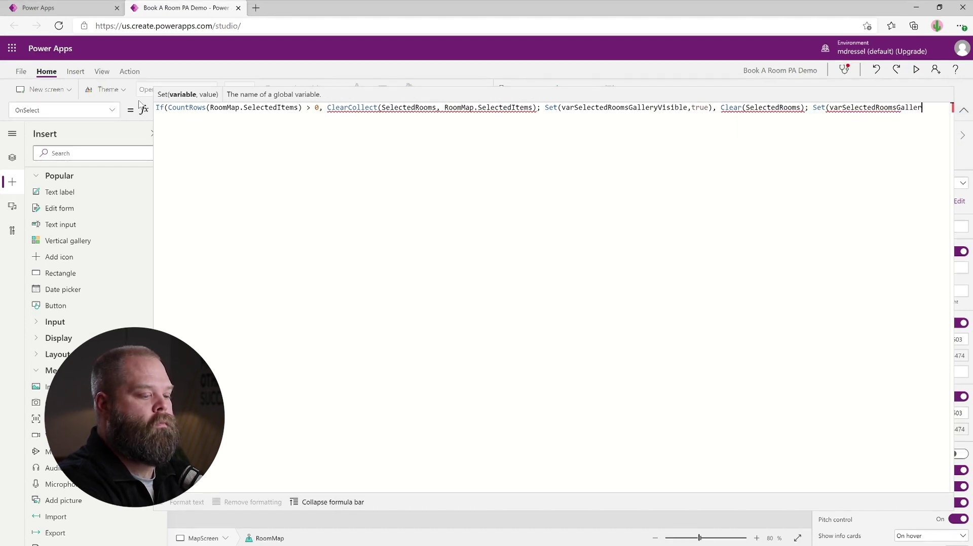
text(isible,false)))
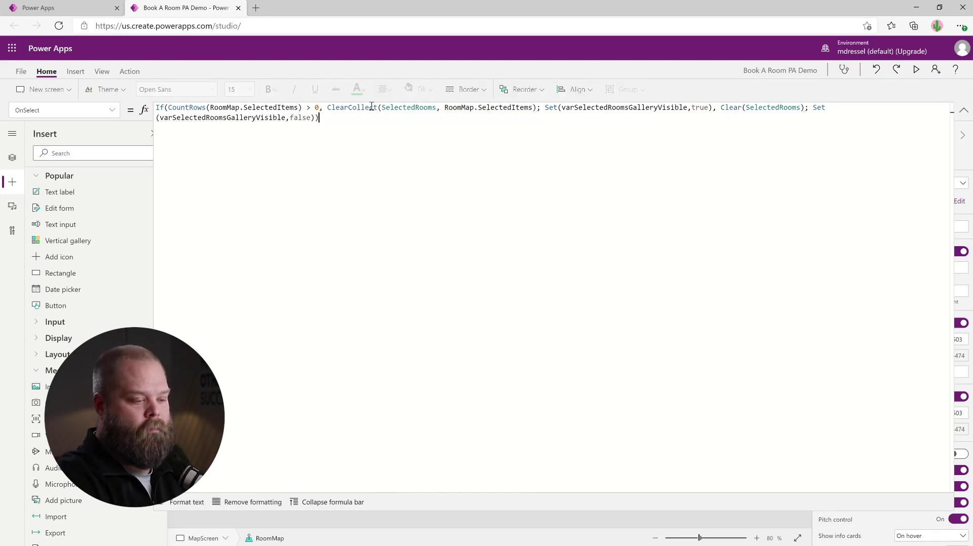
click(963, 114)
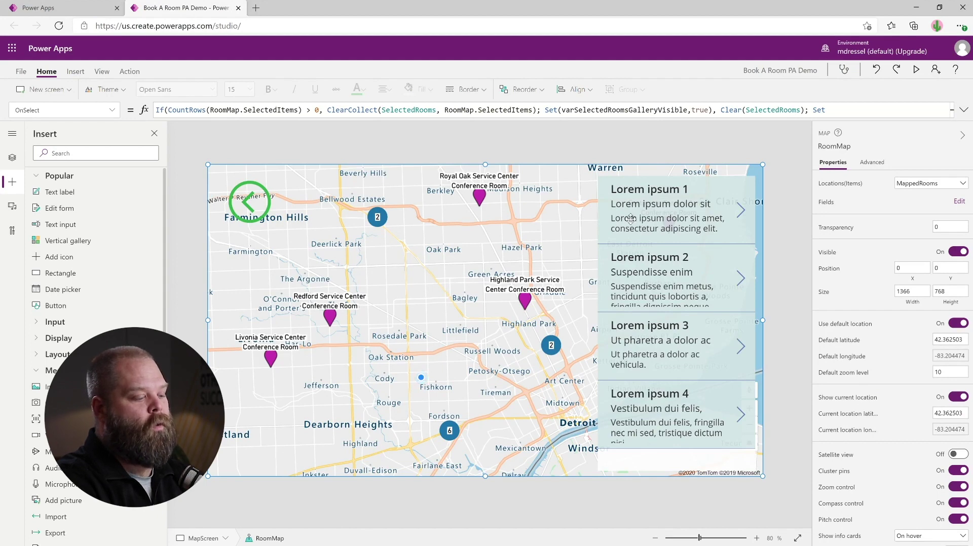
- Set the data source of the gallery overlaid on the map to the SelectedRooms collection
click(733, 330)
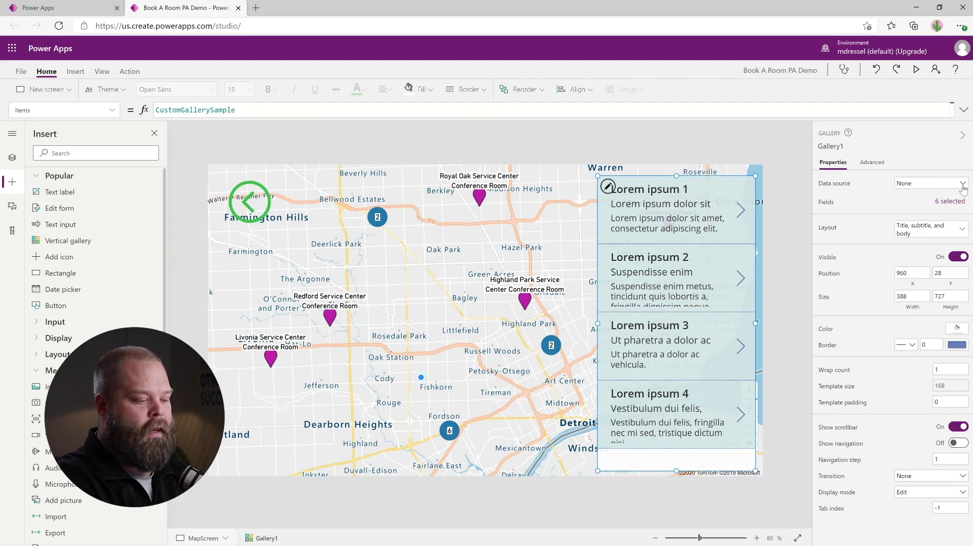
key(alt)
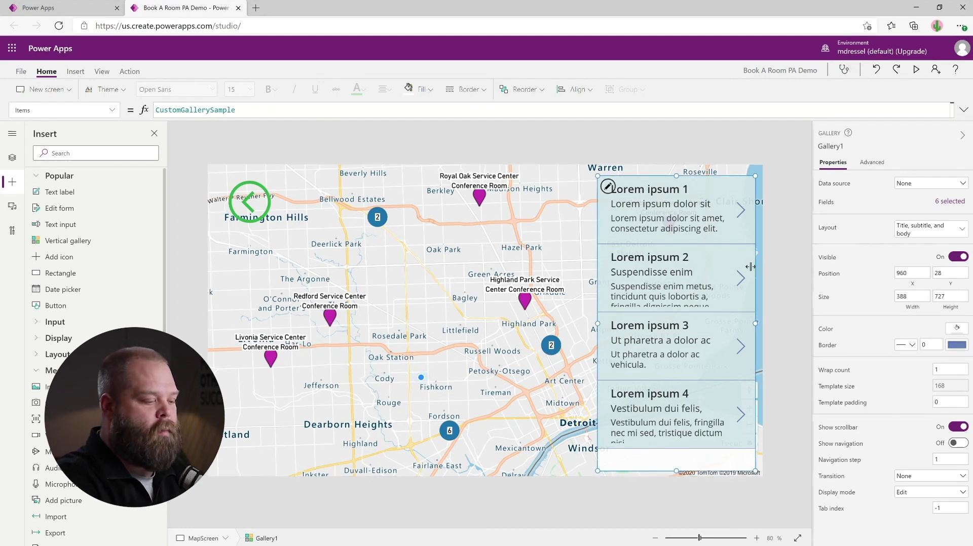
click(962, 184)
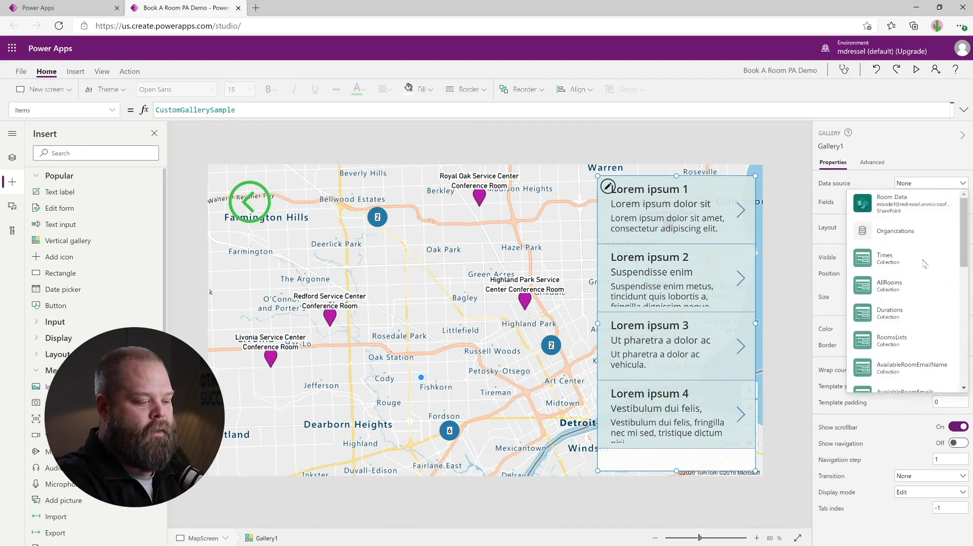
scroll(916, 289, down, 3)
scroll(917, 290, down, 3)
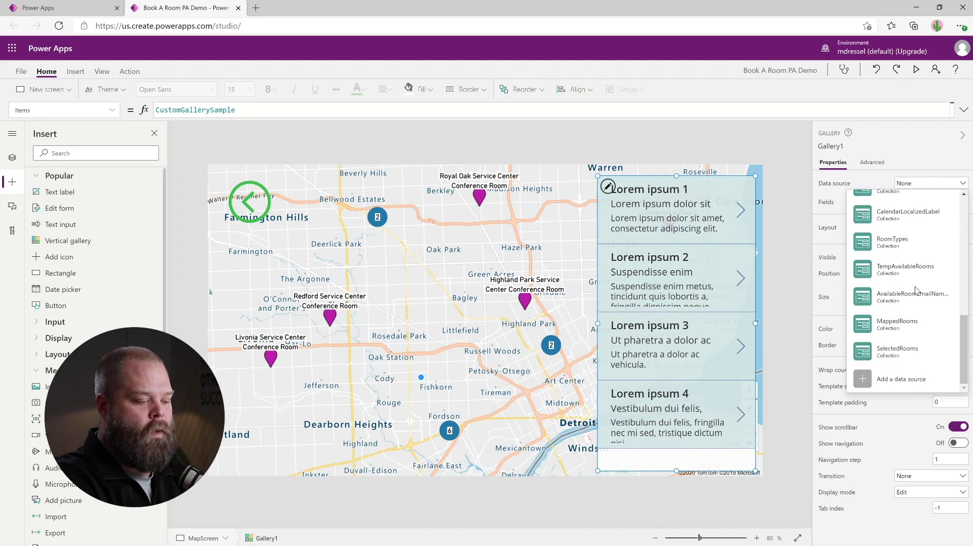
click(907, 352)
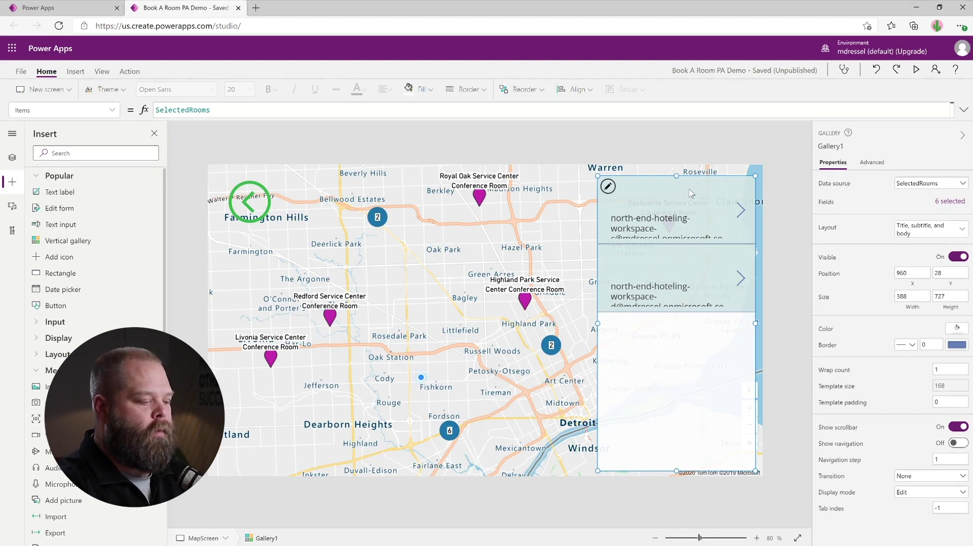
- In the gallery's fields, map the title to Site and the subtitle to Capacity
click(943, 204)
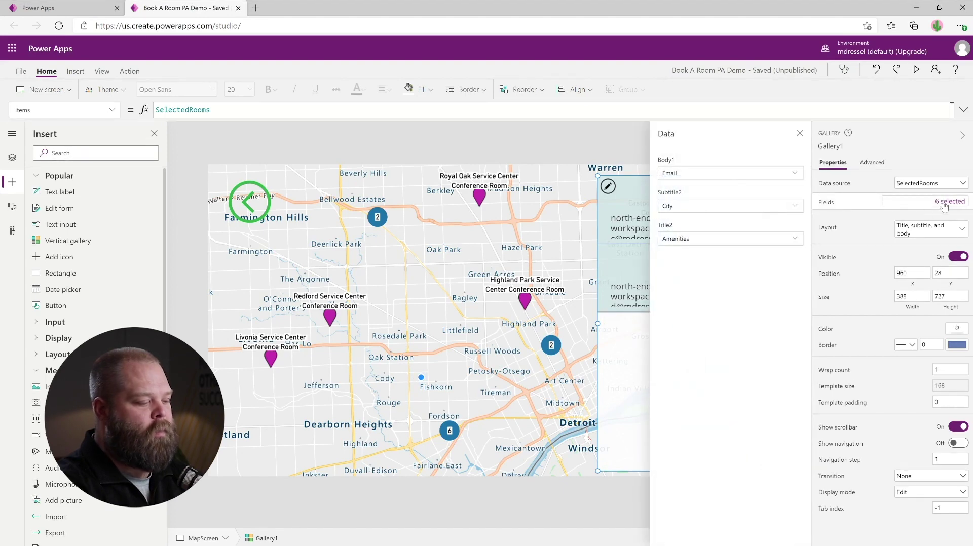
click(795, 239)
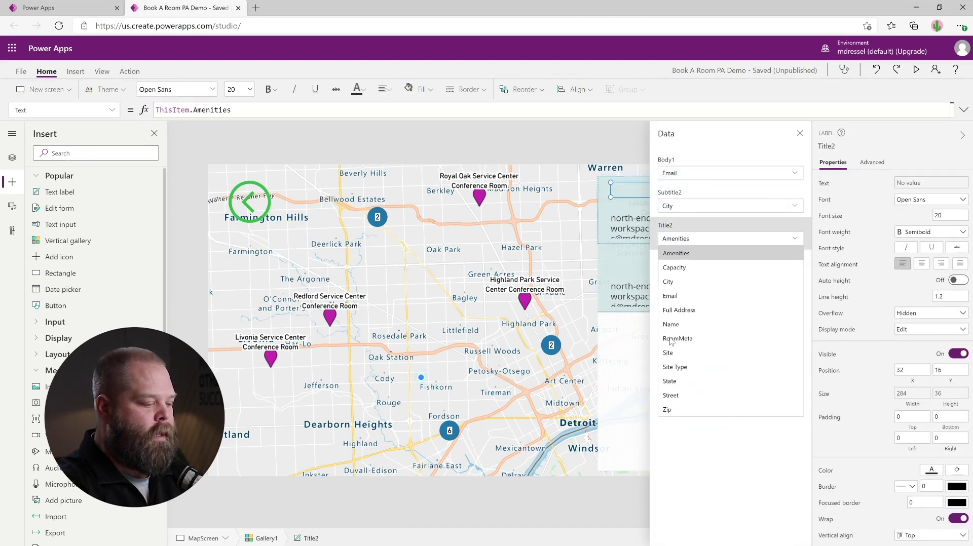
click(671, 353)
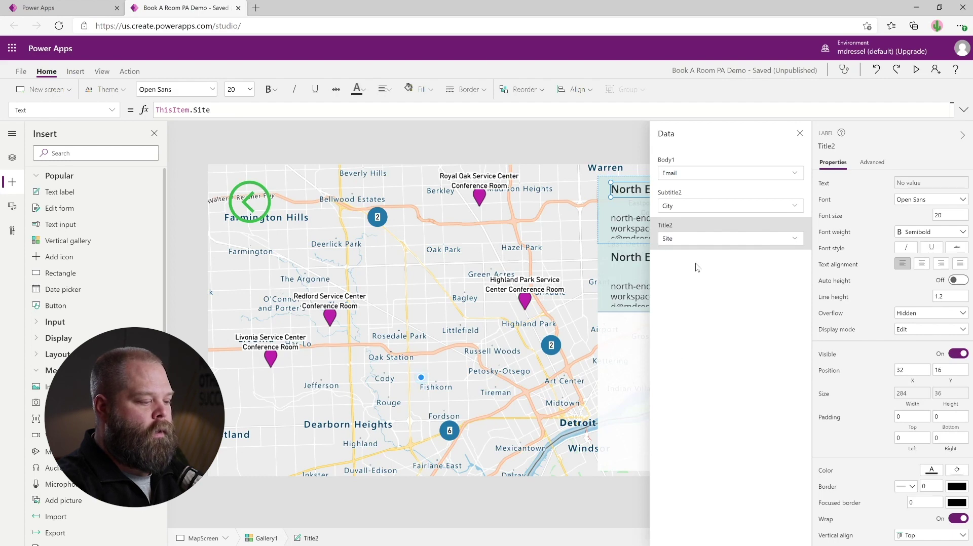
click(795, 207)
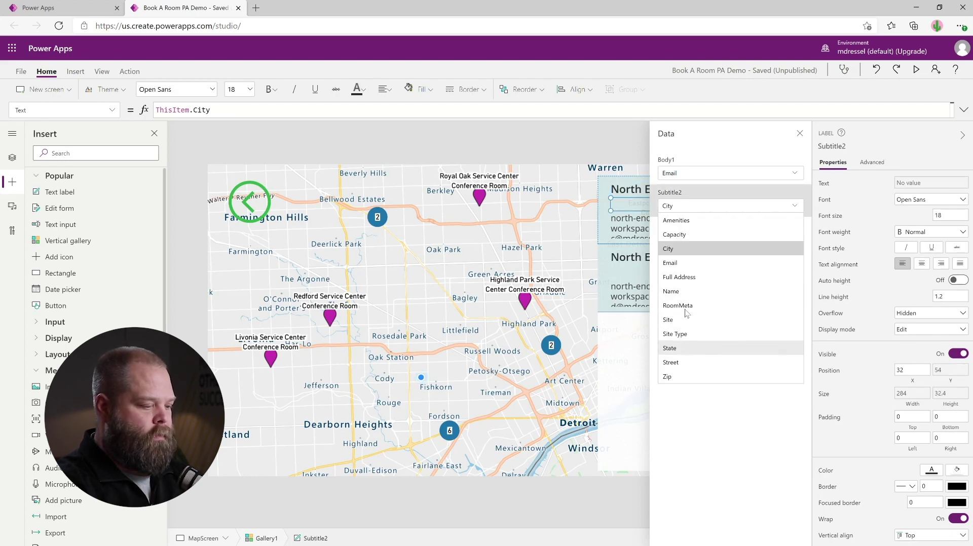
click(676, 235)
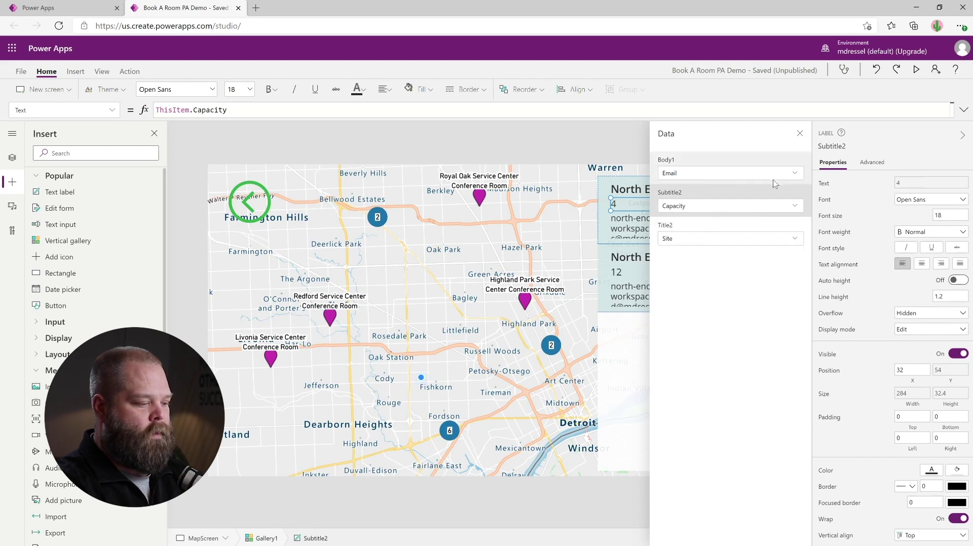
- Map the gallery's body field to Amenities and close the field settings
click(796, 174)
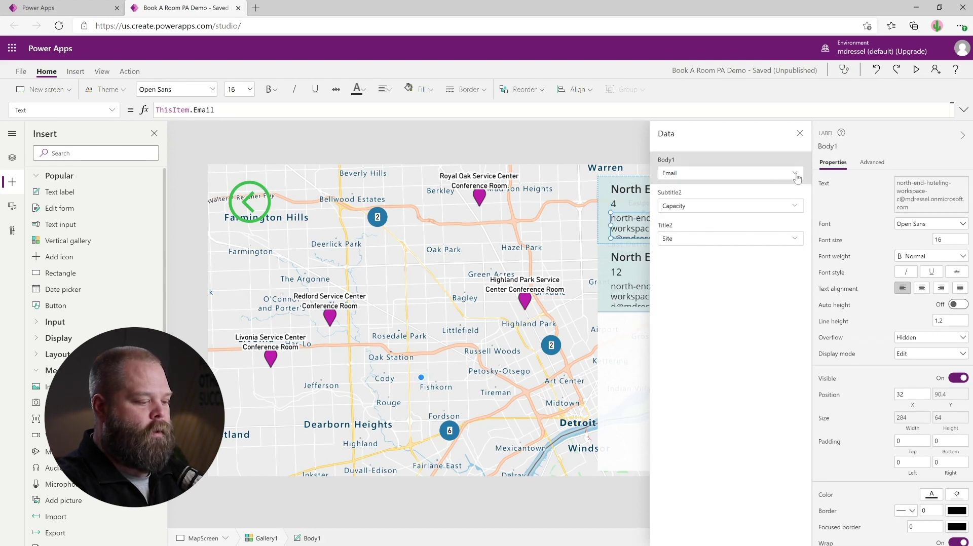
click(796, 175)
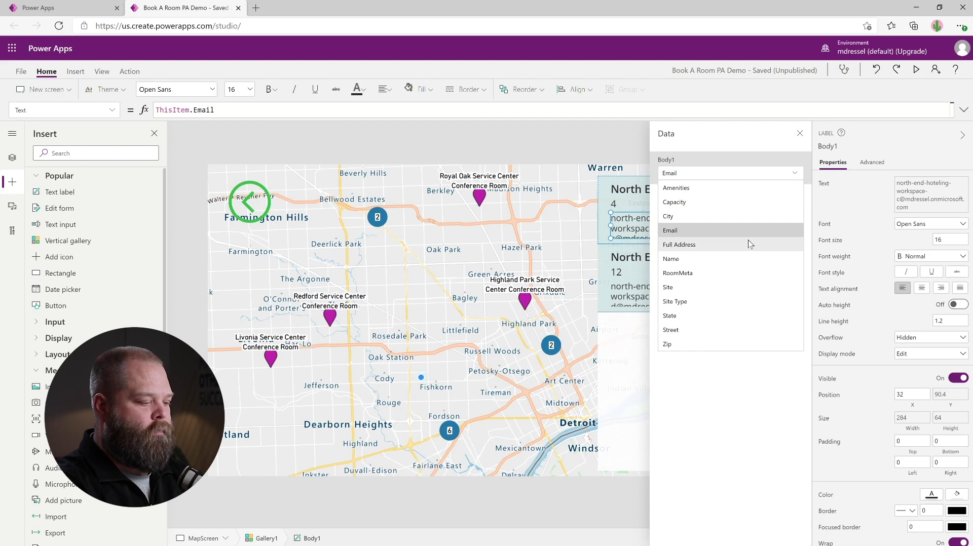
click(688, 192)
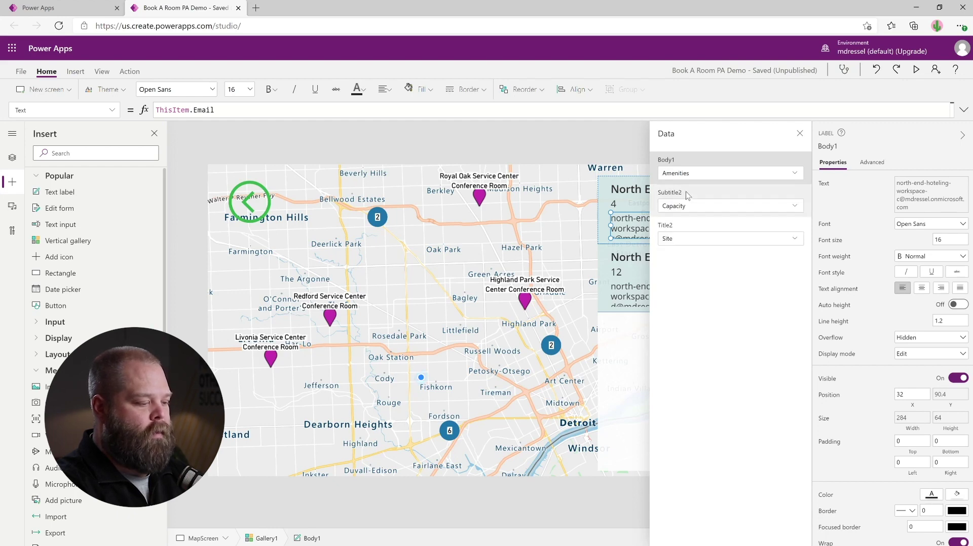
click(800, 134)
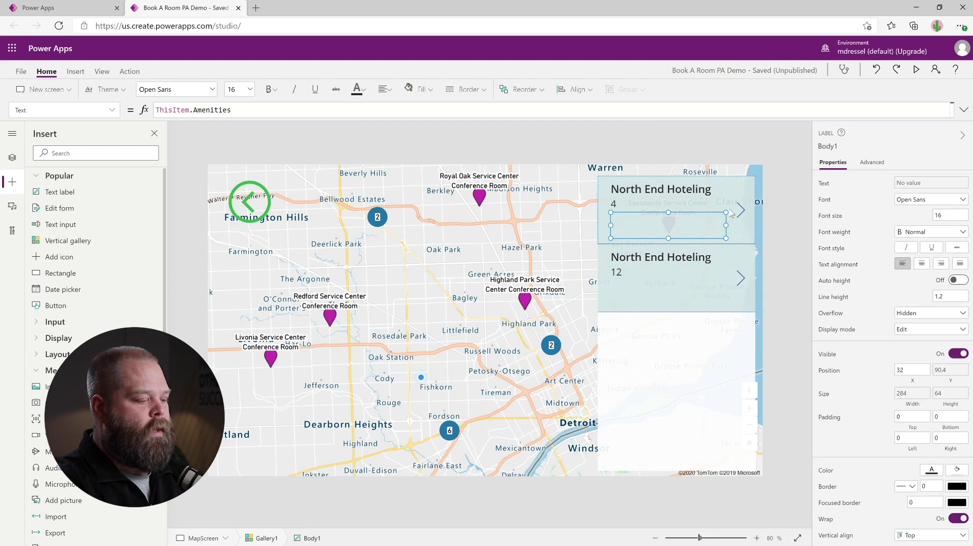
- Prefix the gallery subtitle's text so its formula reads "Size: " & ThisItem.Capacity
click(617, 205)
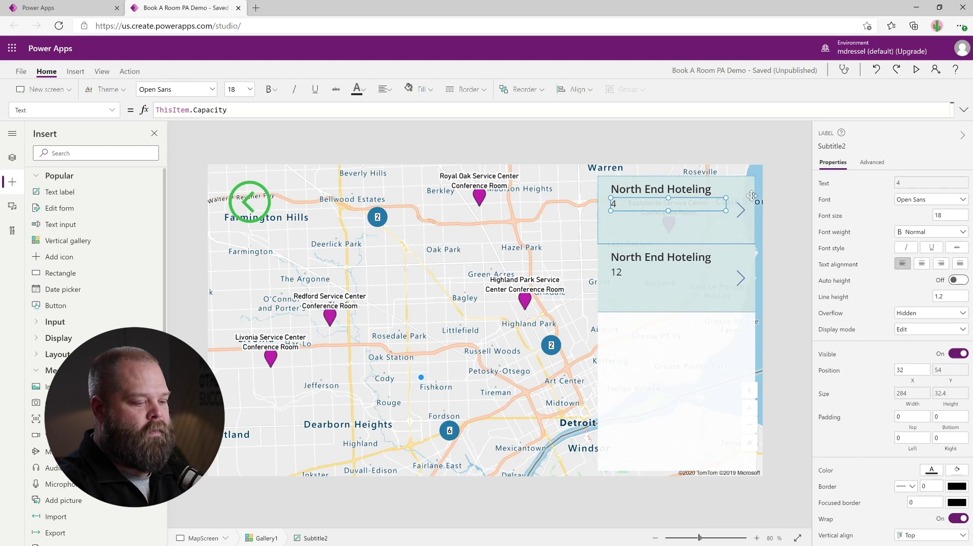
click(868, 167)
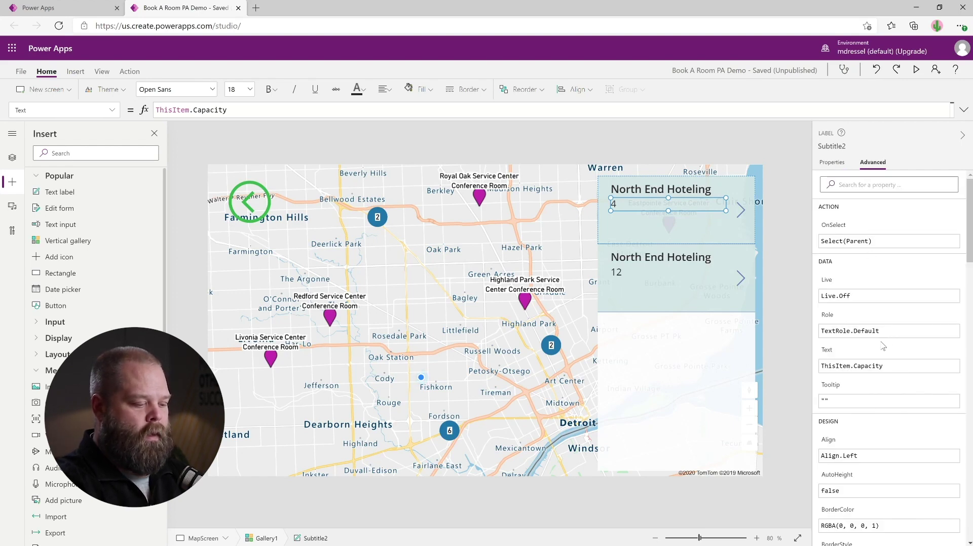
scroll(883, 346, down, 1)
scroll(882, 346, down, 2)
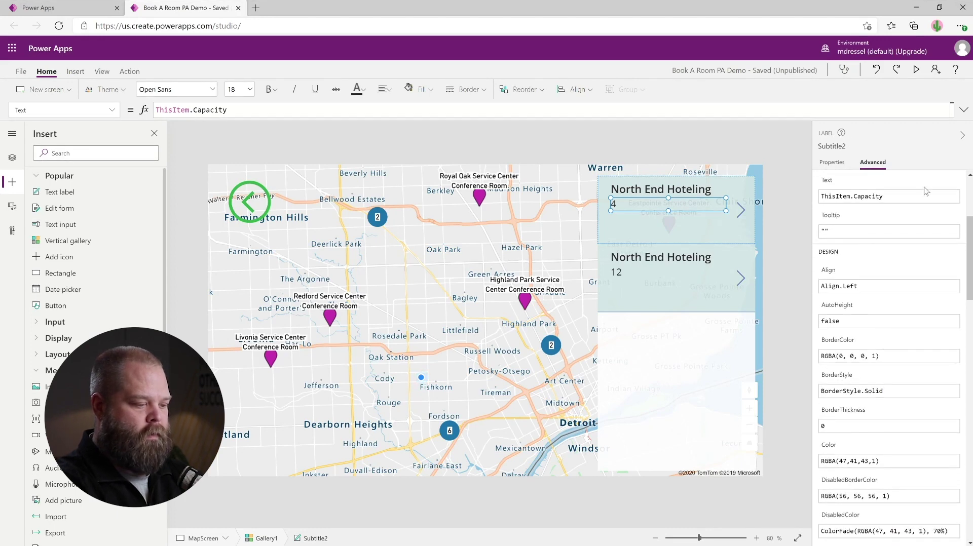
scroll(924, 191, up, 3)
click(846, 370)
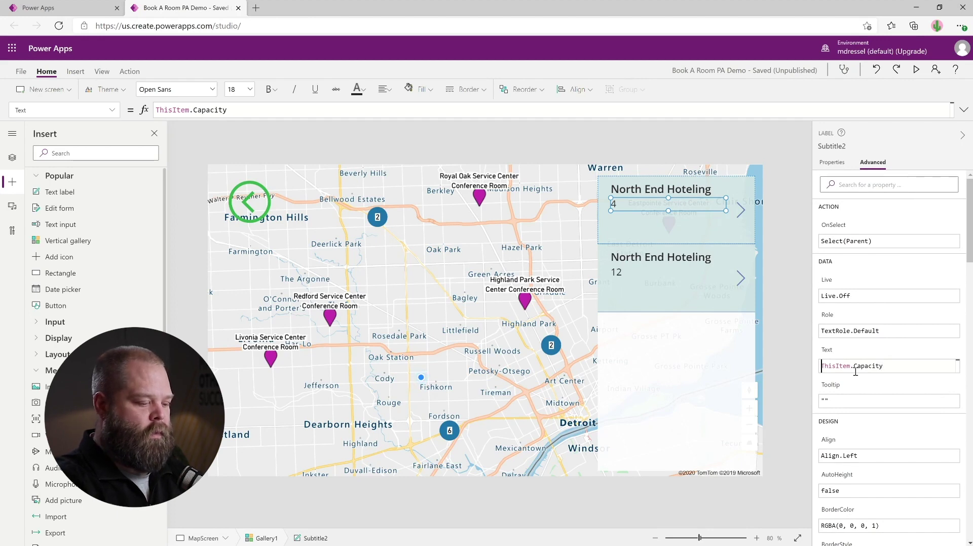
key(Home)
text("Size)
text(: ")
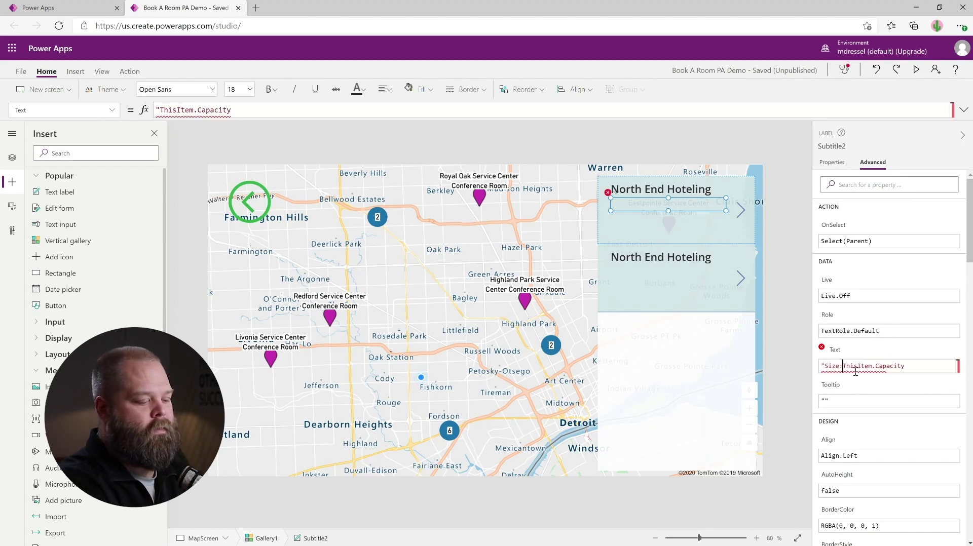
text( &)
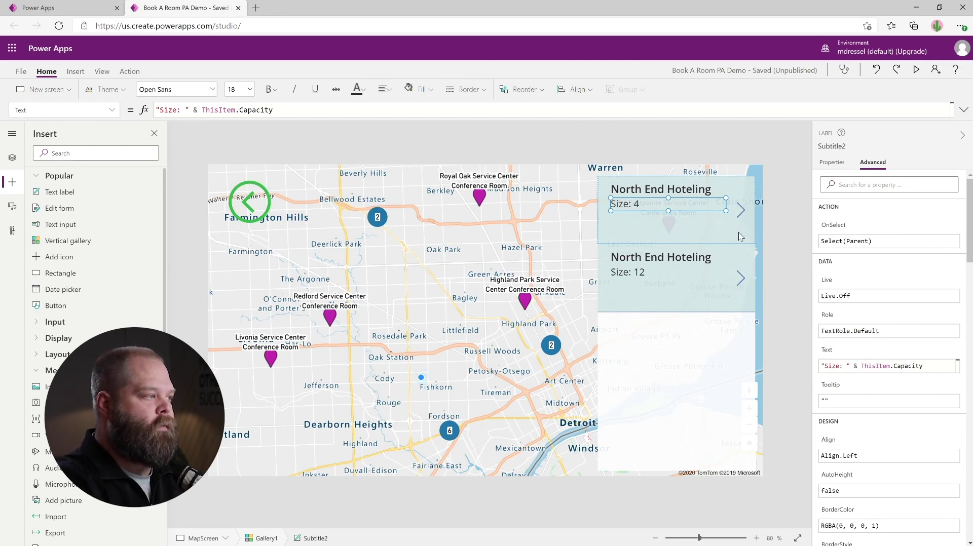
- Set the Visible property of the selected-rooms gallery to varSelectedRoomsGalleryVisible
click(654, 362)
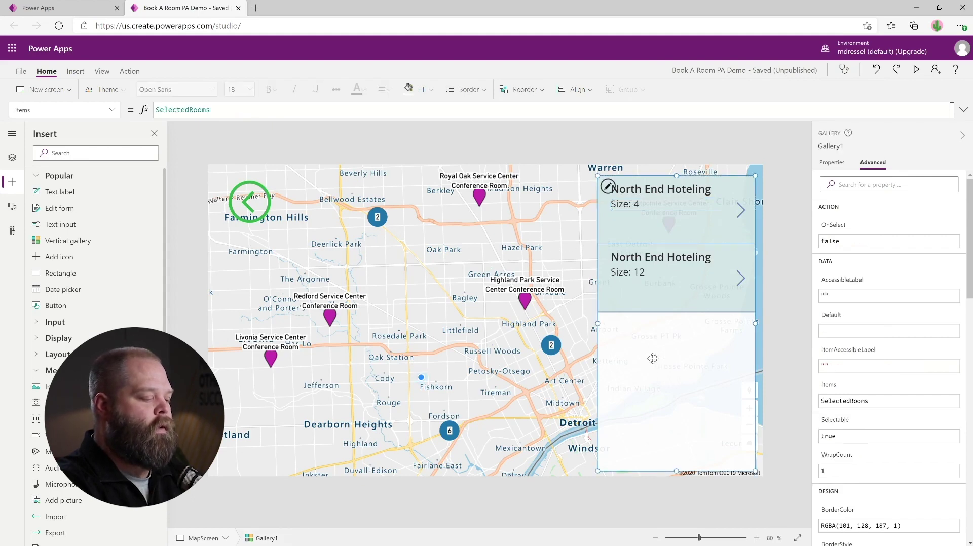
click(115, 111)
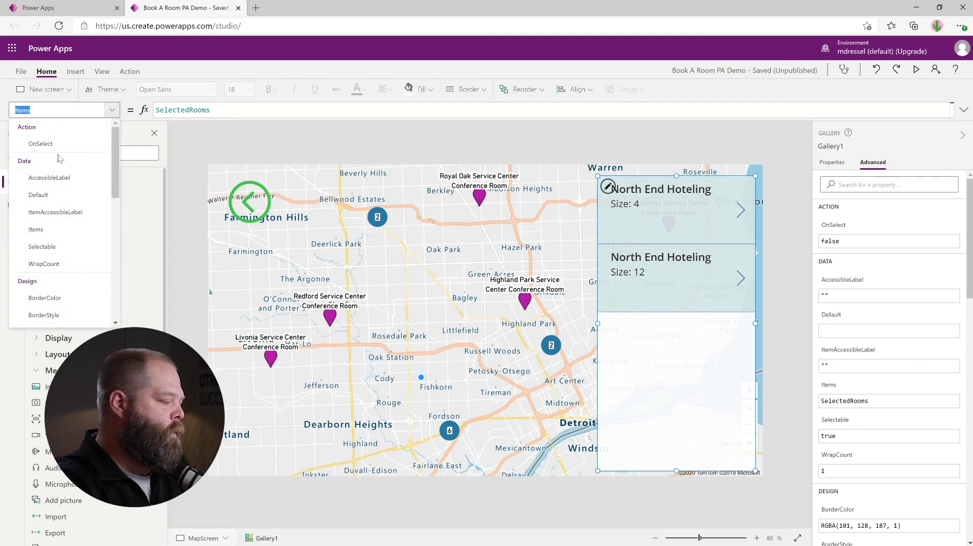
scroll(67, 190, down, 3)
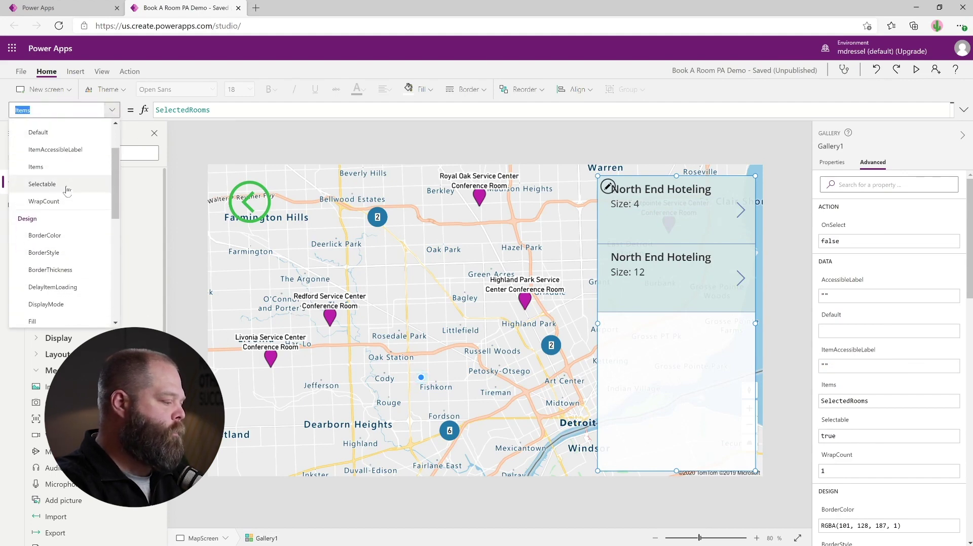
scroll(68, 191, down, 8)
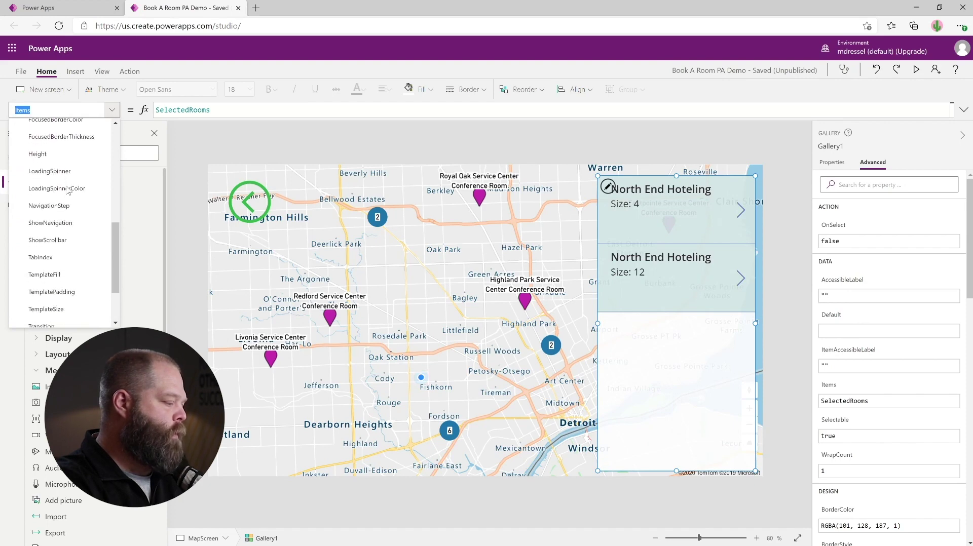
click(54, 268)
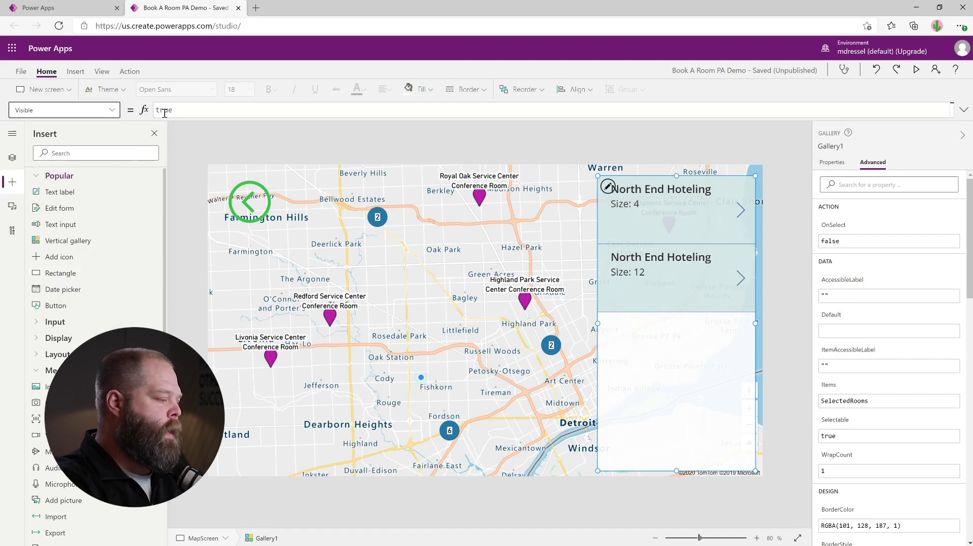
click(167, 110)
double_click(166, 110)
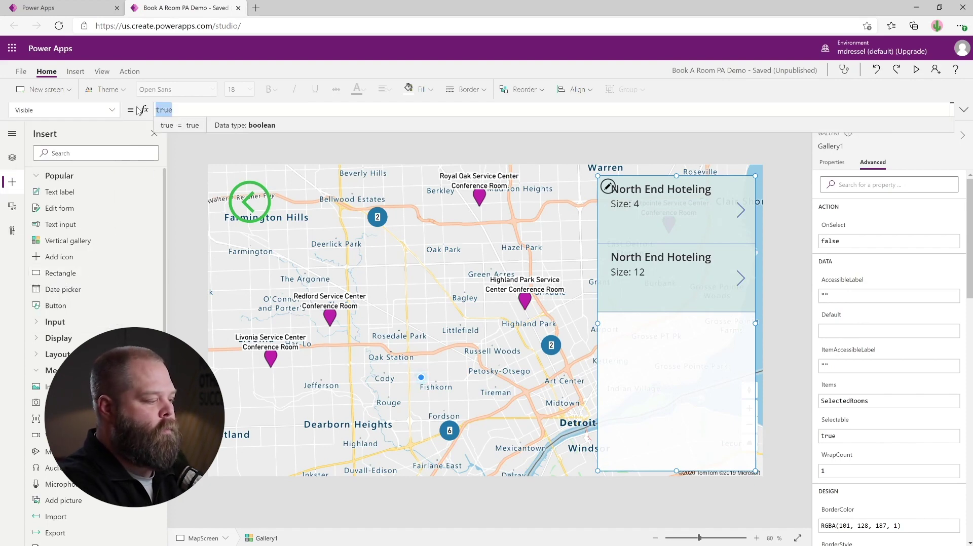
text(varSe)
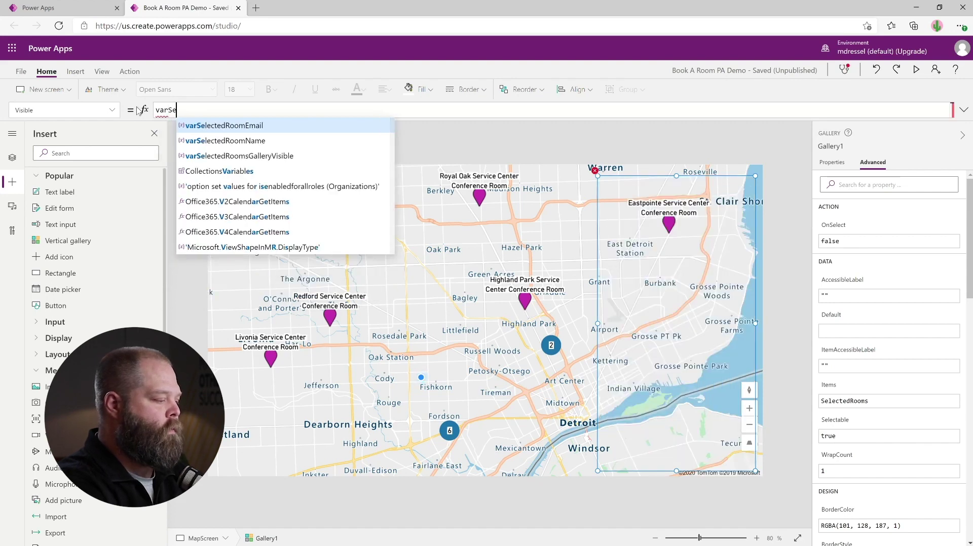
text(lec)
key(Down)
key(Down)
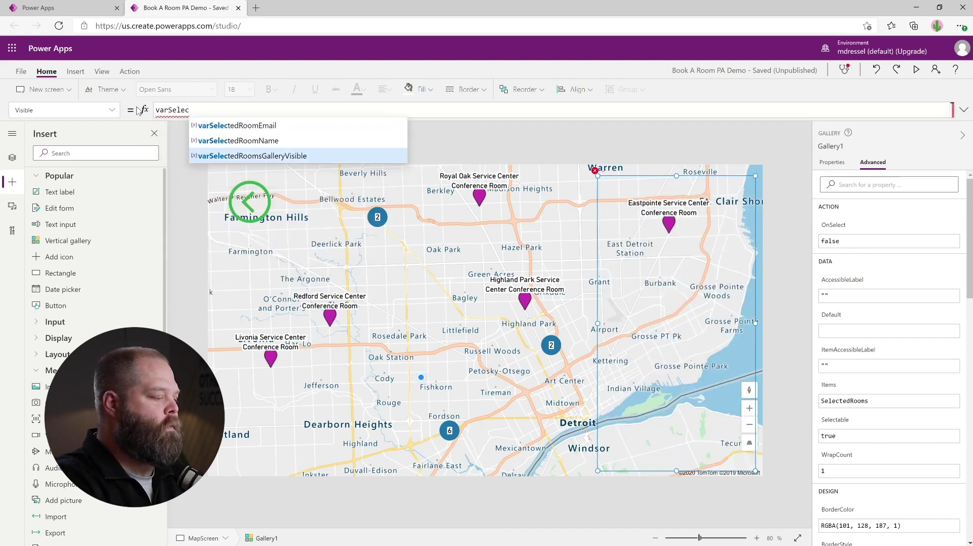
key(Tab)
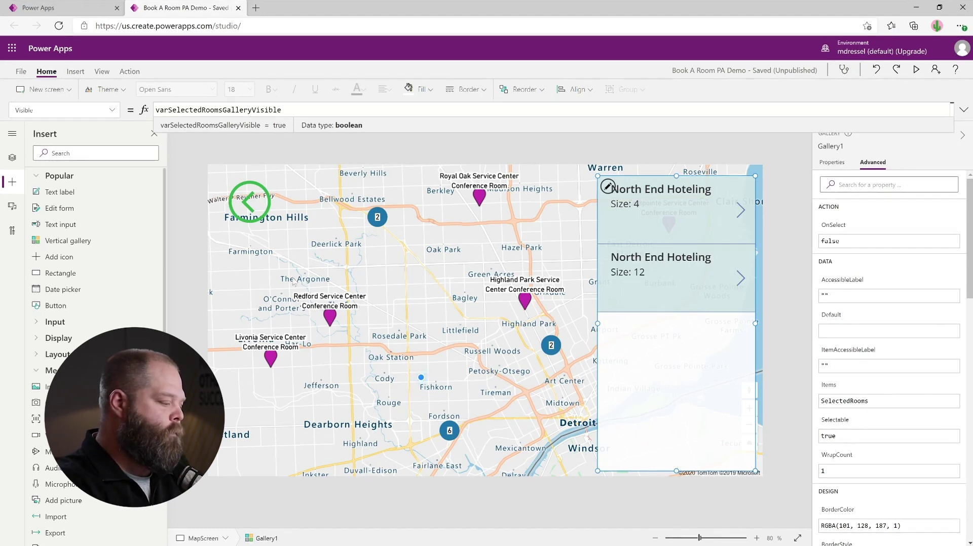
- Append Set(varSelectedRoomsGalleryVisible, false) on its own line at the end of MapScreen's OnVisible formula
click(12, 157)
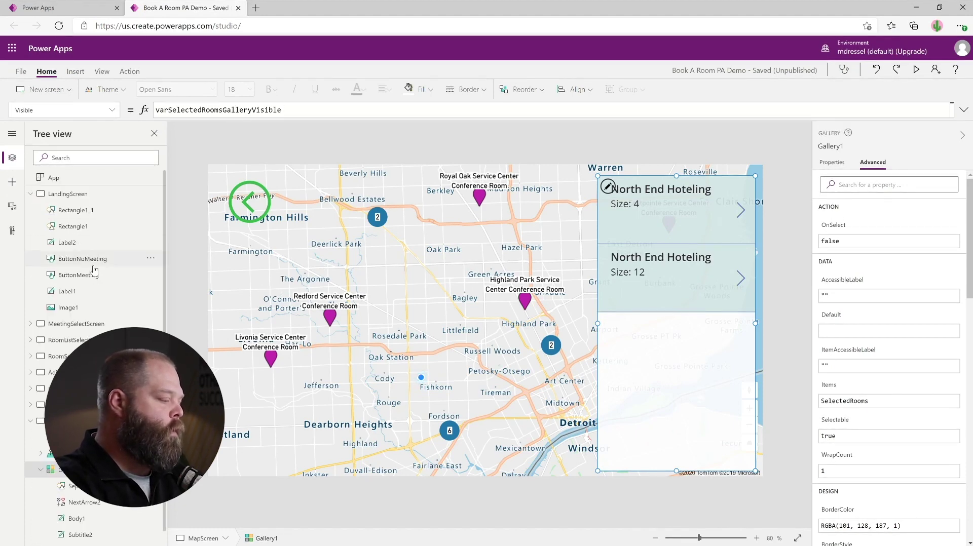
click(317, 161)
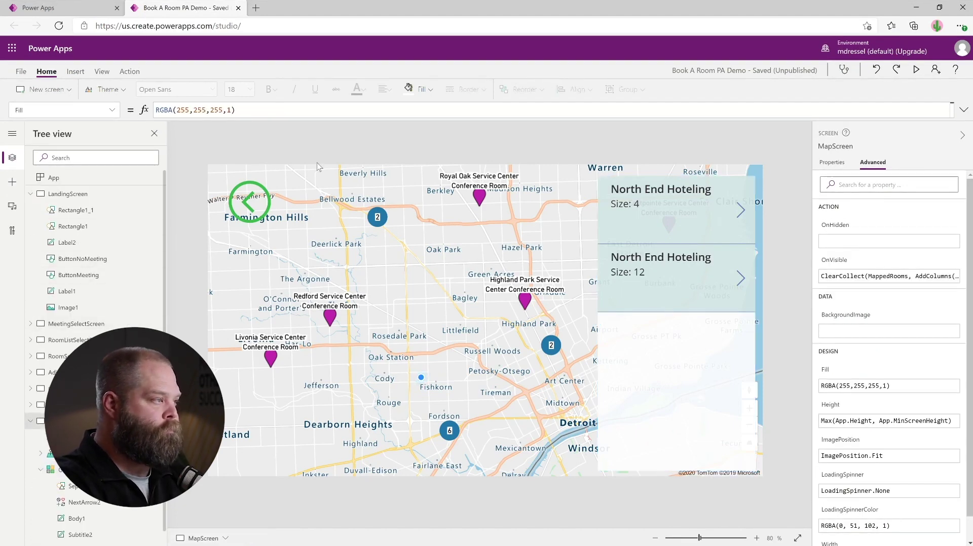
click(113, 110)
click(73, 159)
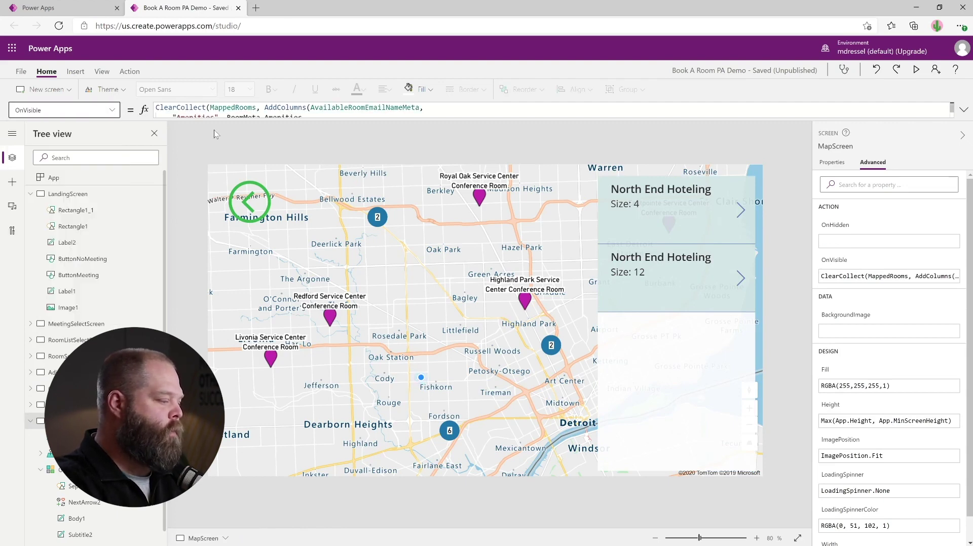
click(963, 110)
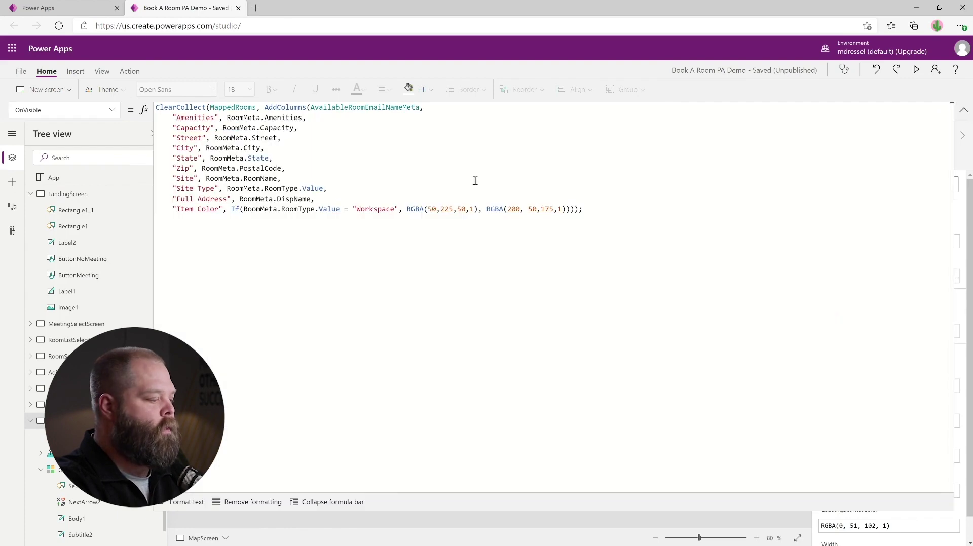
click(587, 209)
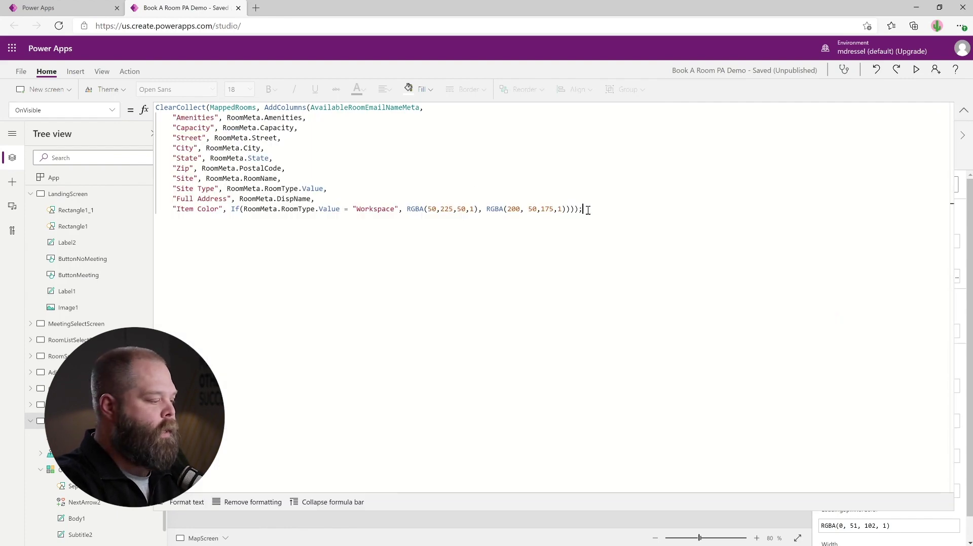
key(ctrl+s)
text(Set(varSele)
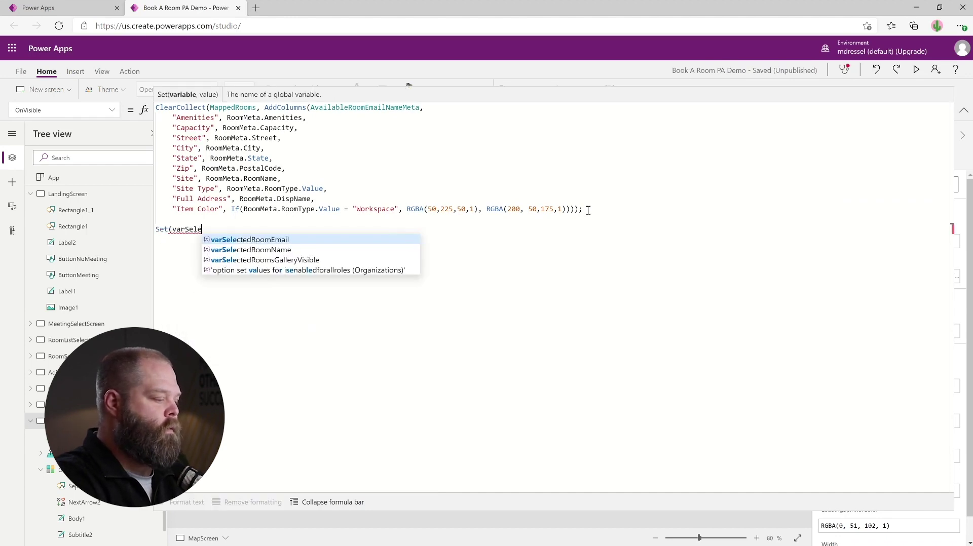
key(Down)
key(Down)
key(Tab)
text(, false))
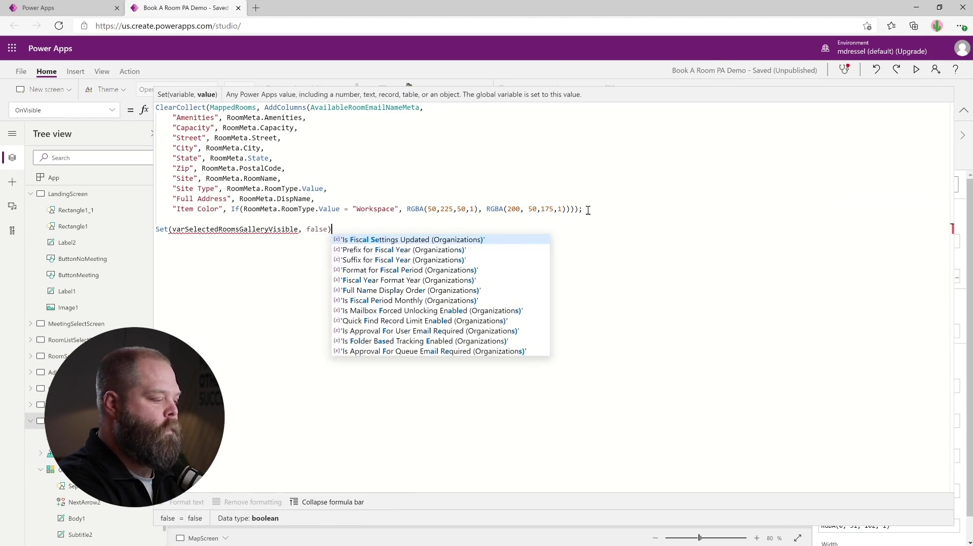
click(964, 110)
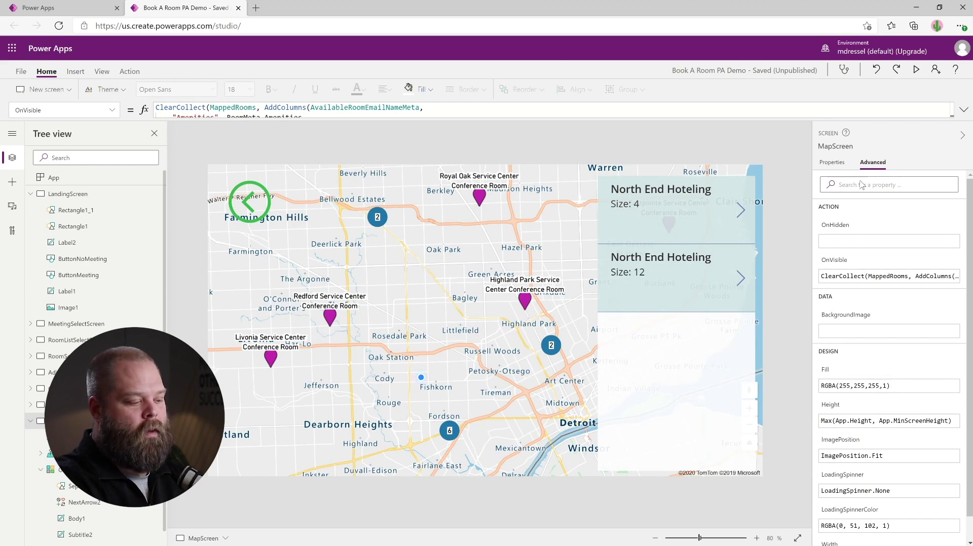
- Insert a small button about 32 high into the selected-rooms gallery item, just beneath its arrow
click(691, 232)
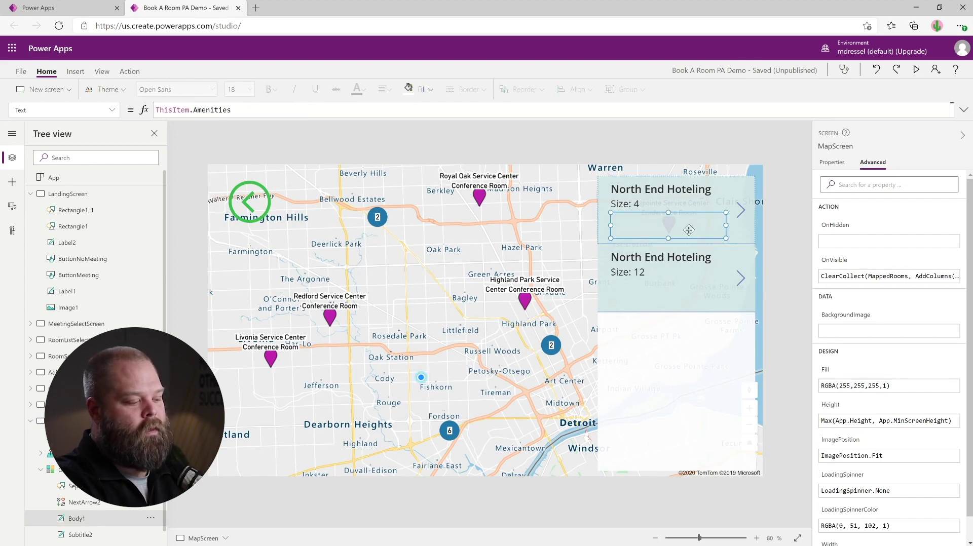
click(692, 205)
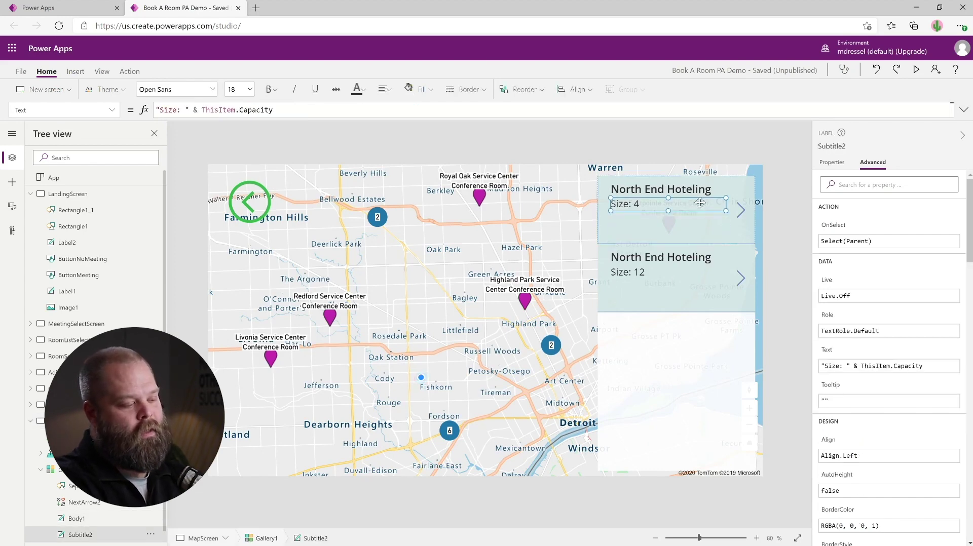
click(728, 191)
click(684, 215)
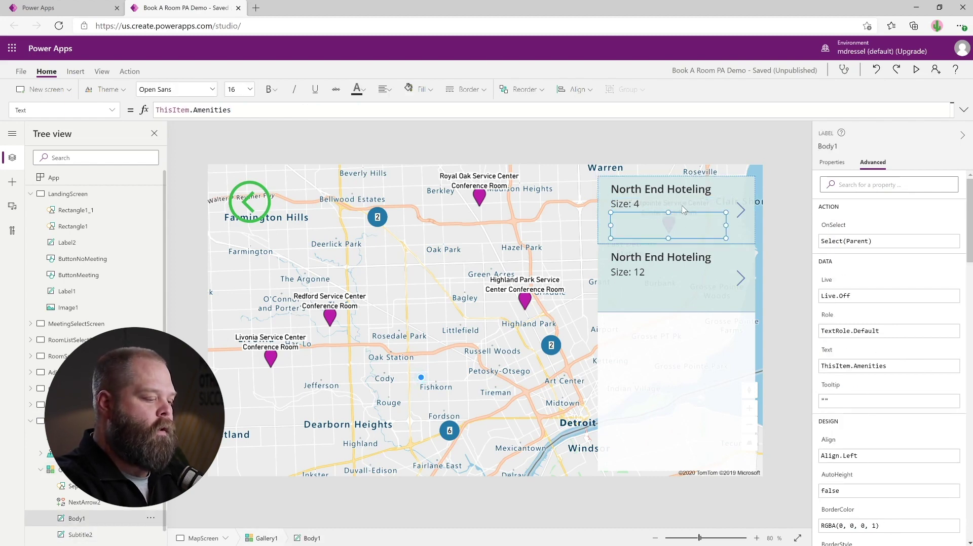
click(12, 182)
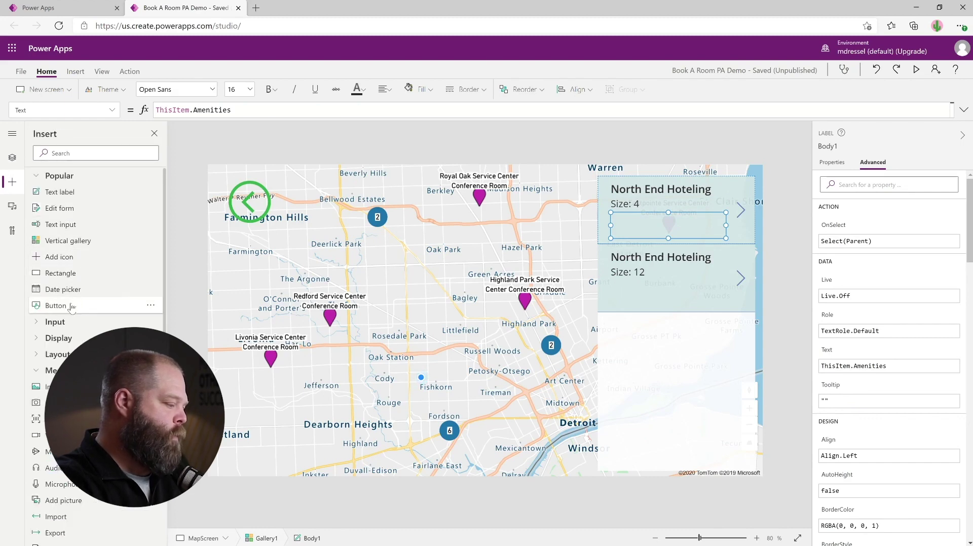
drag(71, 309, 728, 227)
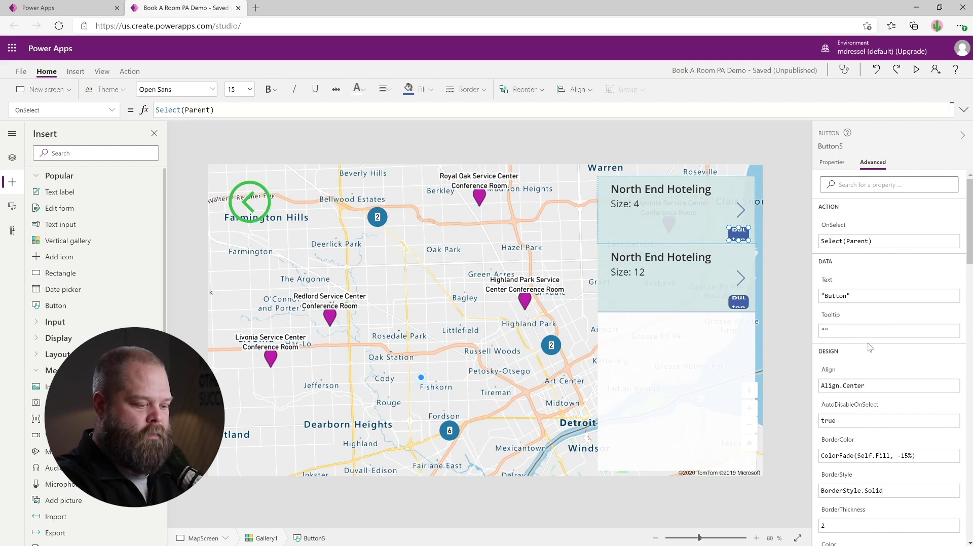
- Set the gallery button's Text to If(ThisItem.RoomMeta.RoomType.Value = "Workspace", "WS", "CR")
click(856, 185)
text(text)
click(857, 231)
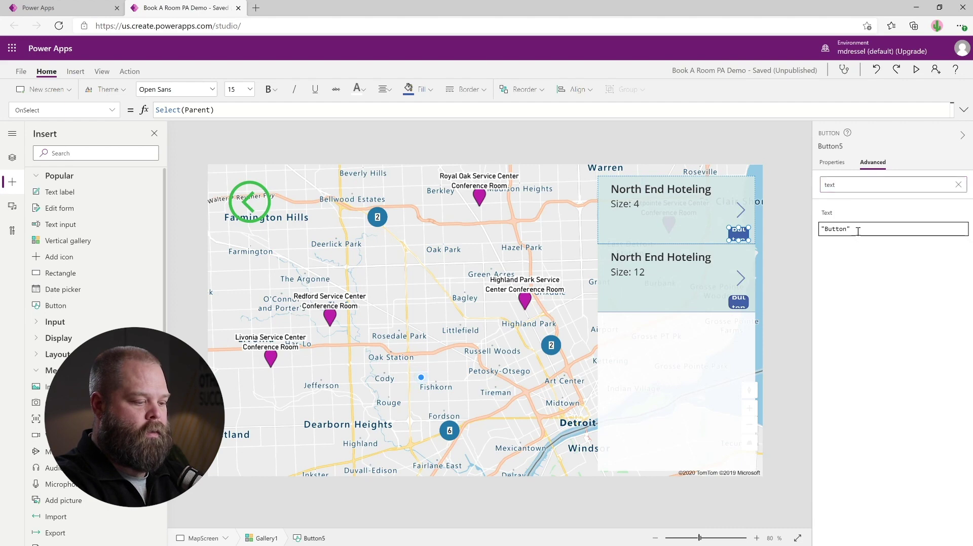
double_click(843, 229)
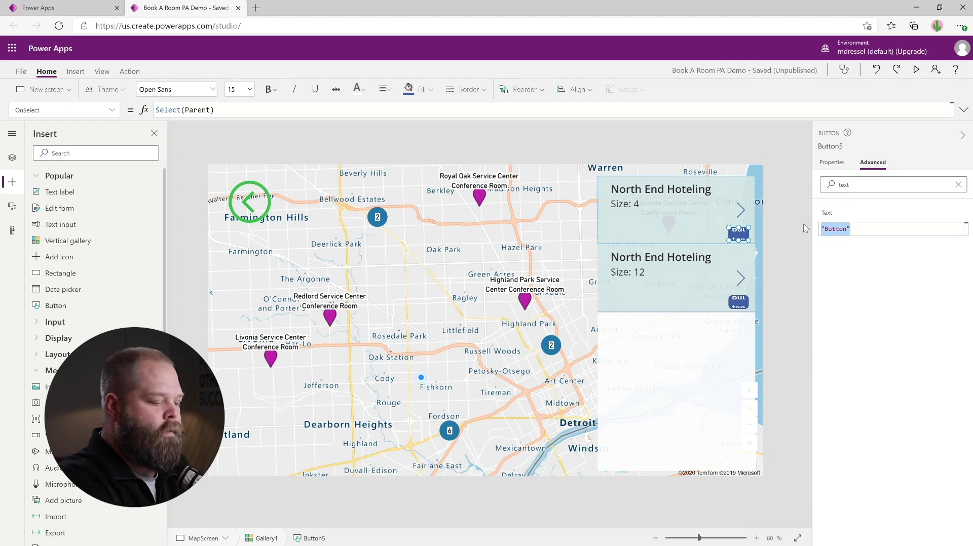
text(I)
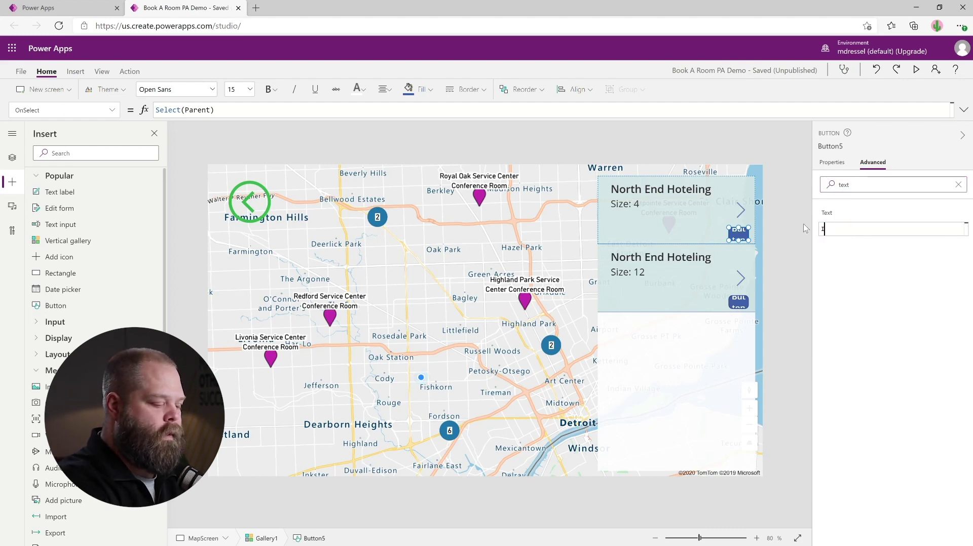
text(f(ThisItem)
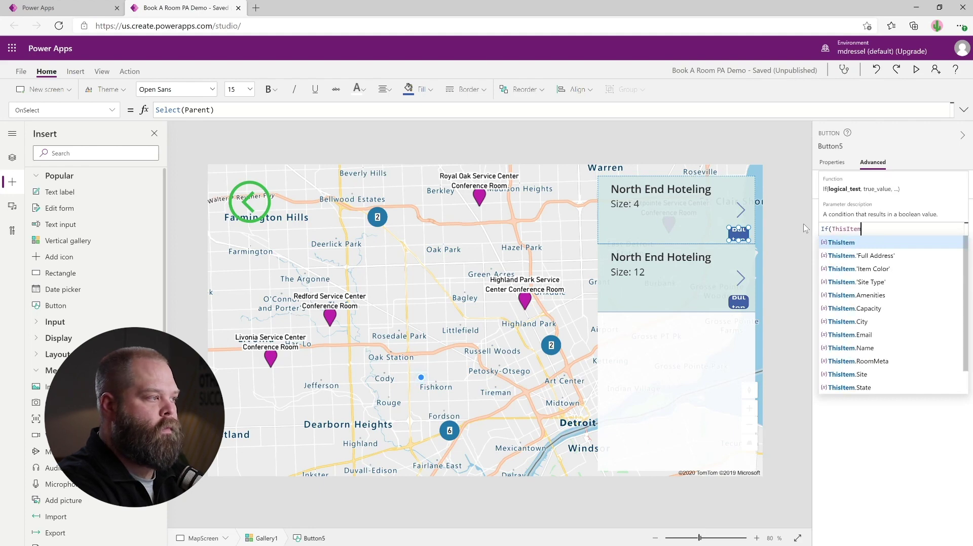
text(.RoomMe)
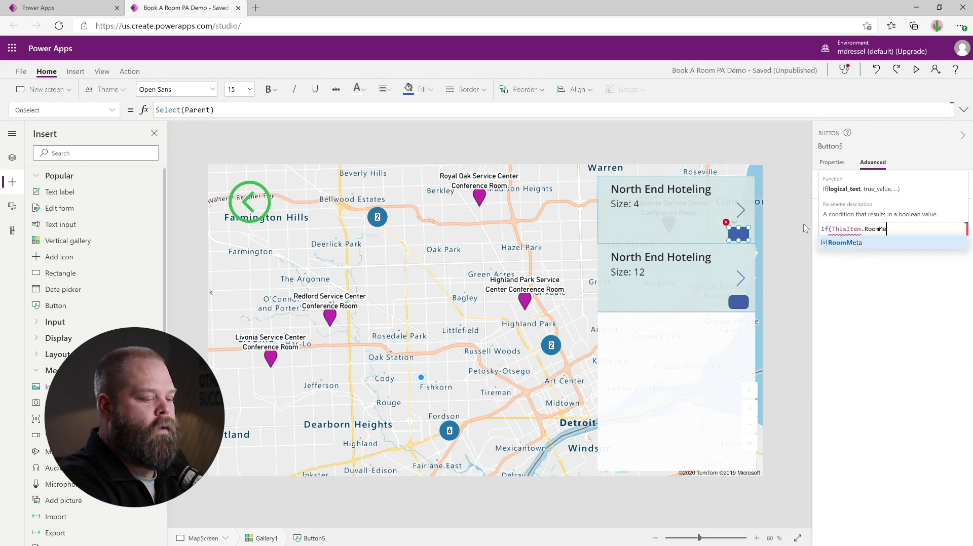
text(ta.Room)
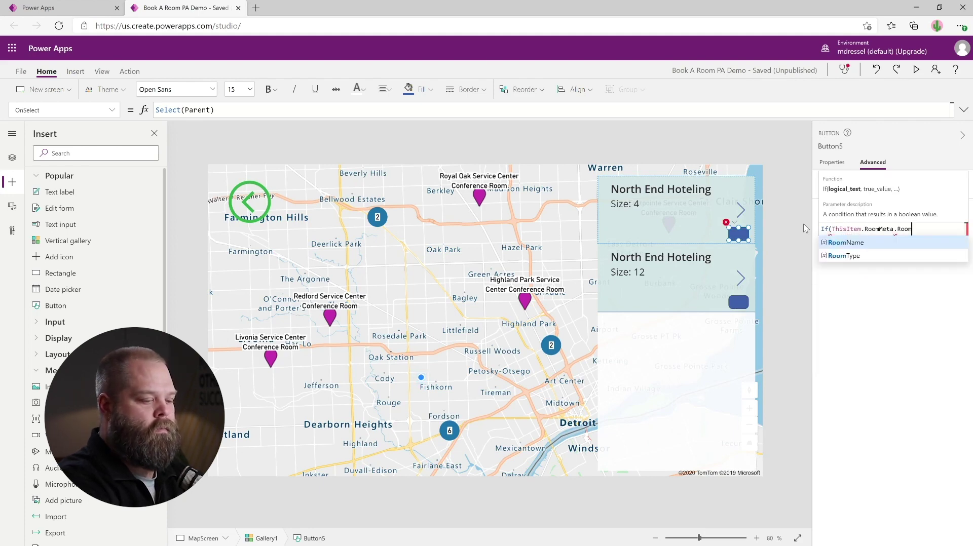
text(Type.Value )
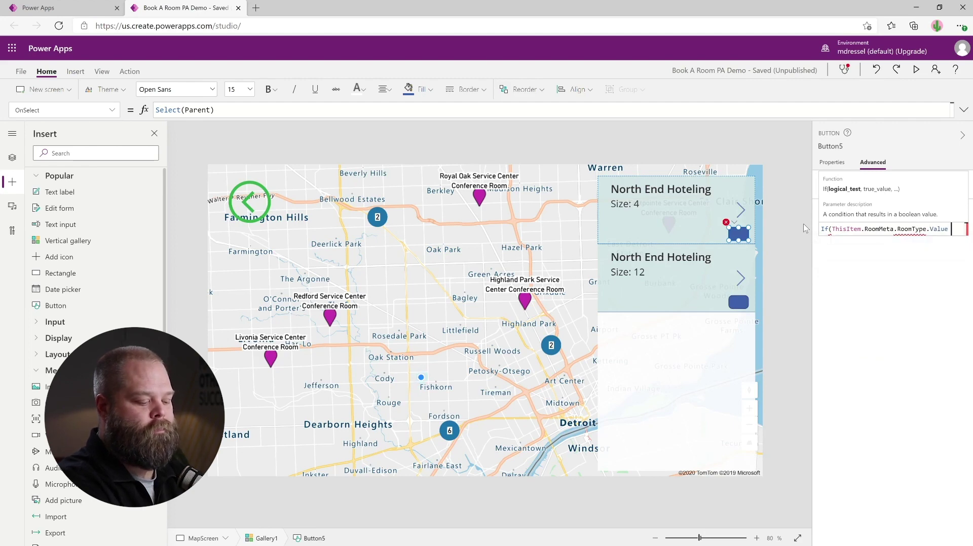
text(= "Work)
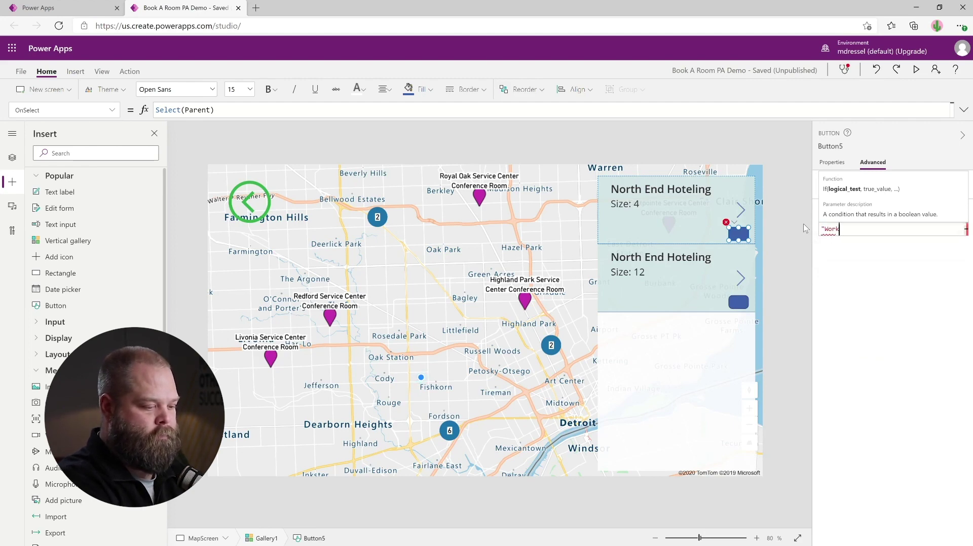
text(space", "WS)
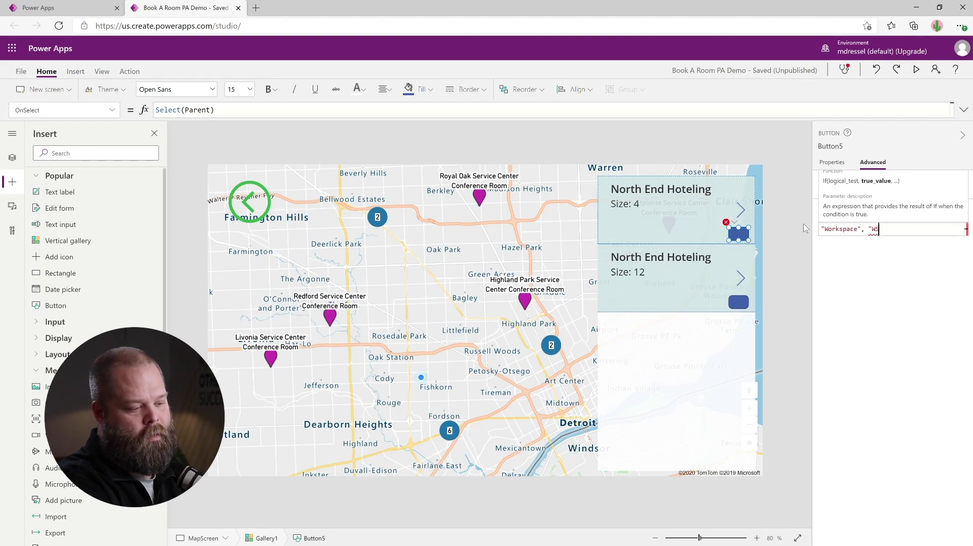
text(", ")
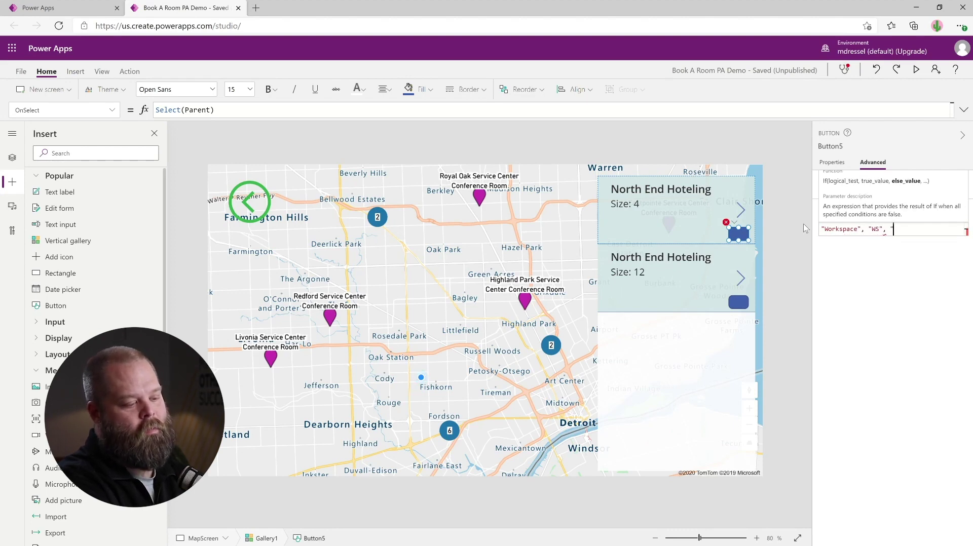
text(CR)
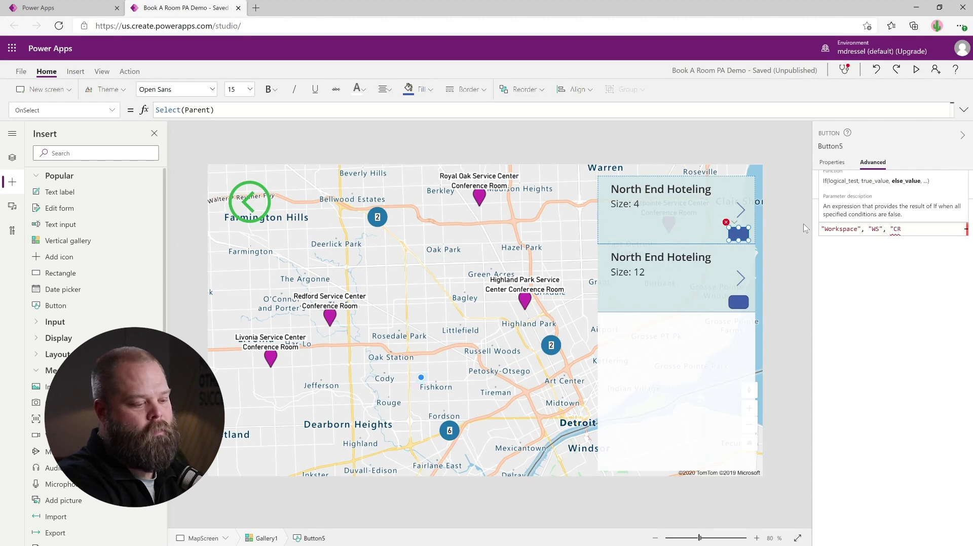
text("))
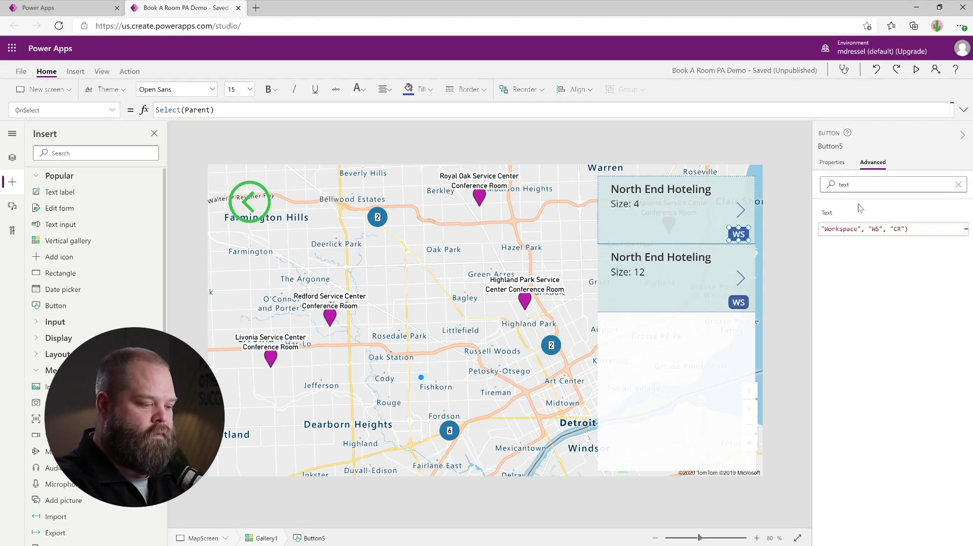
- Set all four corner radius properties of the gallery button to 15
click(930, 186)
click(959, 186)
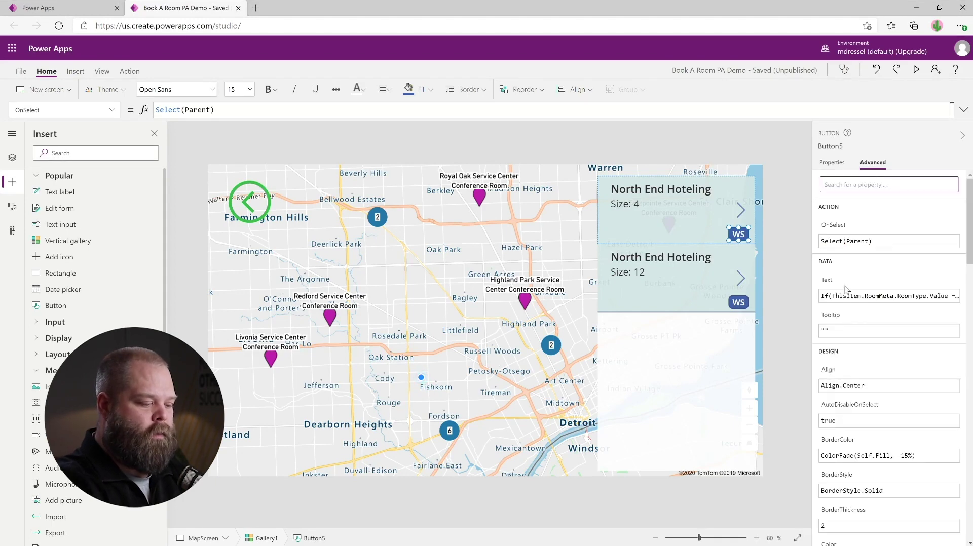
scroll(867, 322, down, 3)
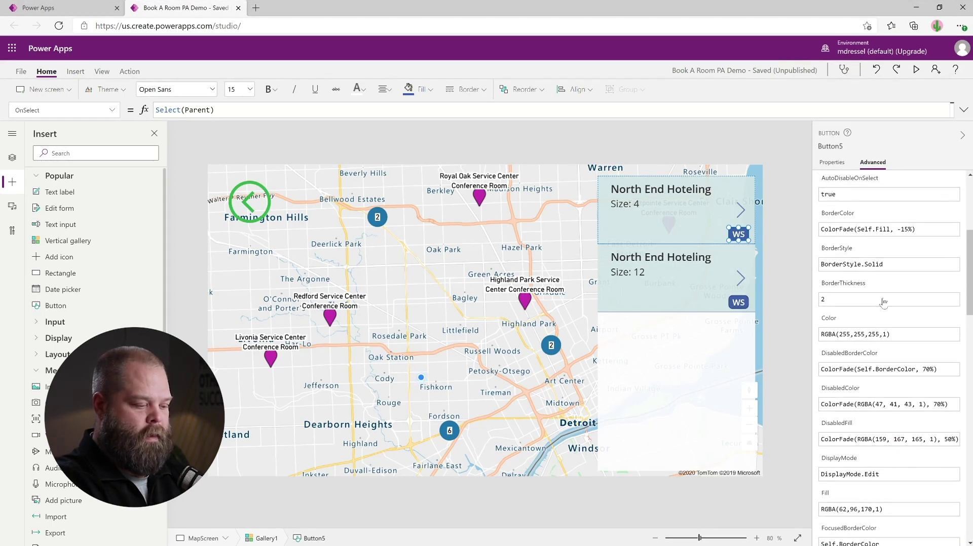
drag(969, 288, 968, 325)
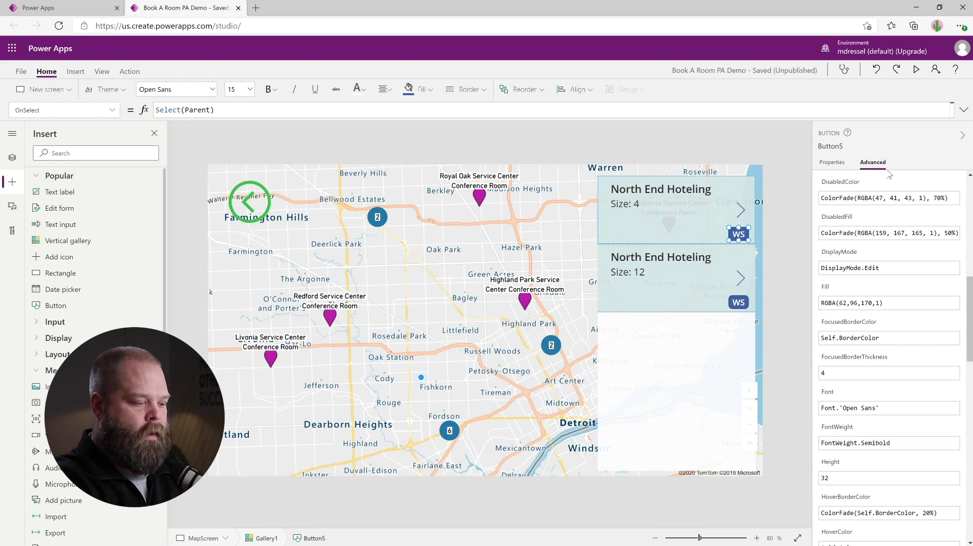
scroll(875, 182, up, 10)
click(856, 185)
text(radius)
click(854, 230)
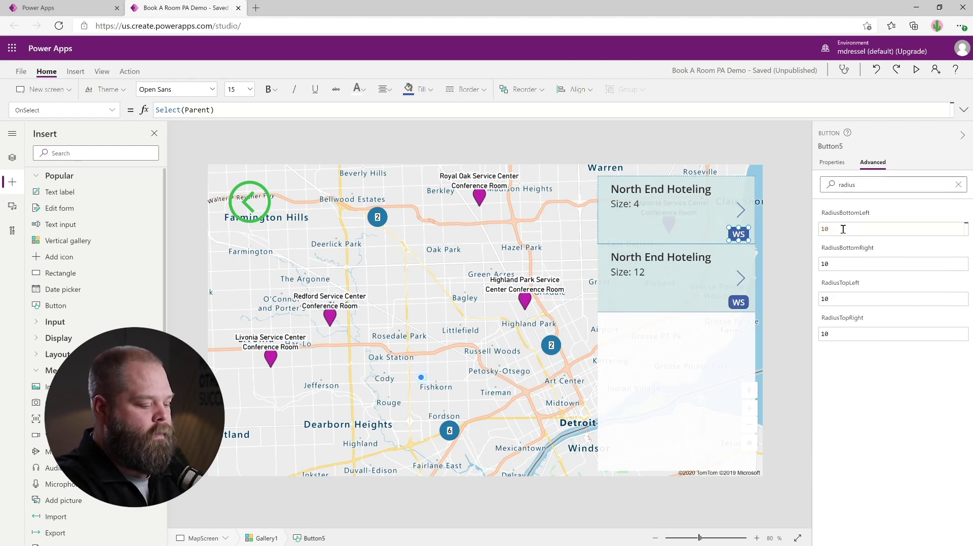
double_click(842, 229)
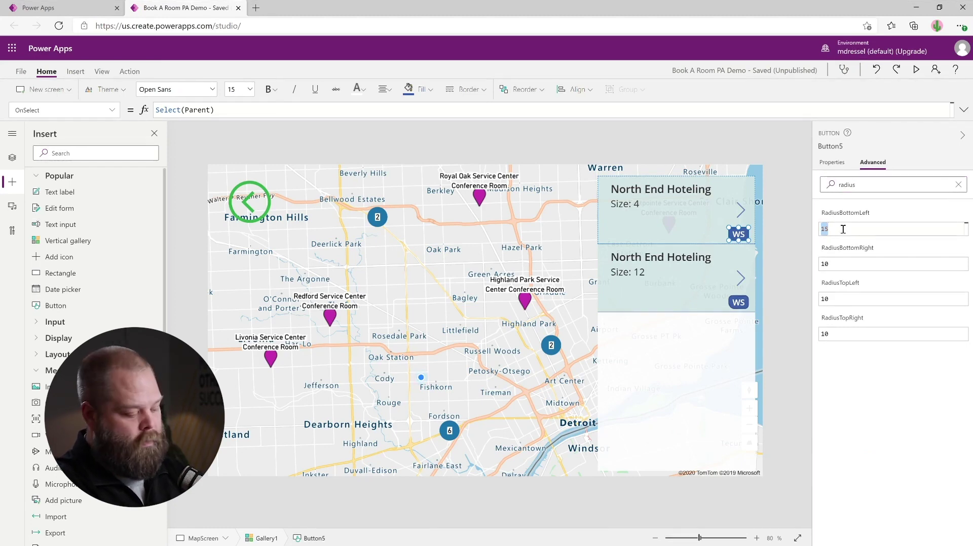
double_click(845, 264)
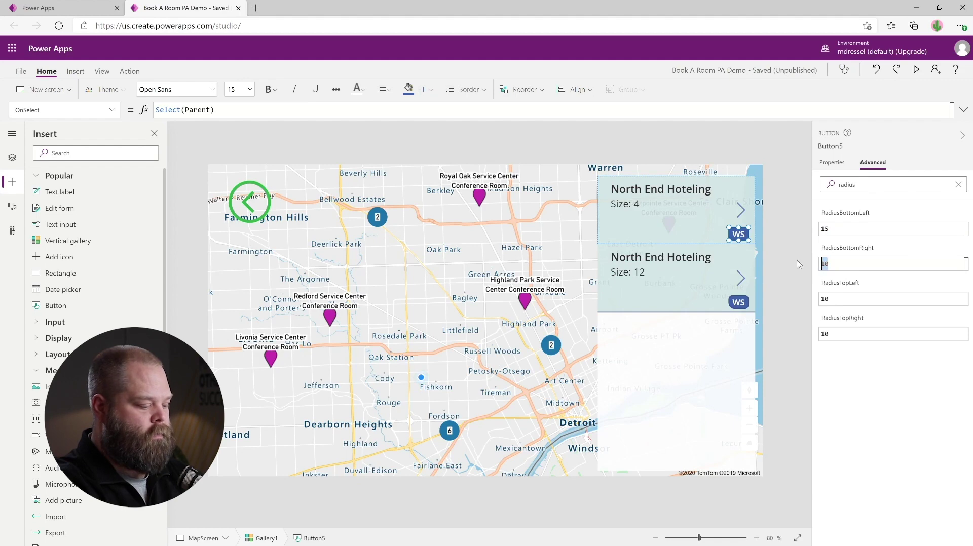
text(15)
double_click(843, 299)
text(15)
double_click(841, 334)
text(15)
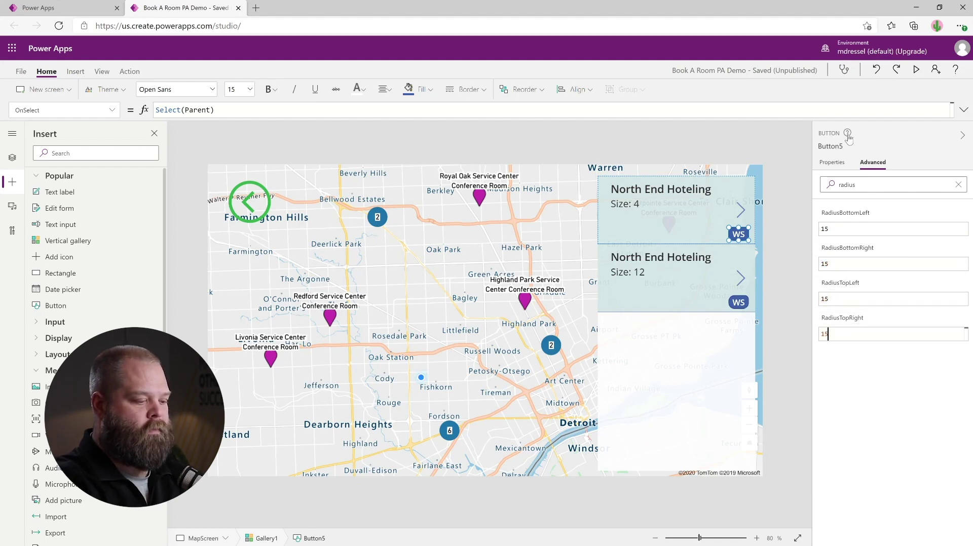
- Set the room-type button's Fill property to ThisItem.'Item Color'
click(958, 185)
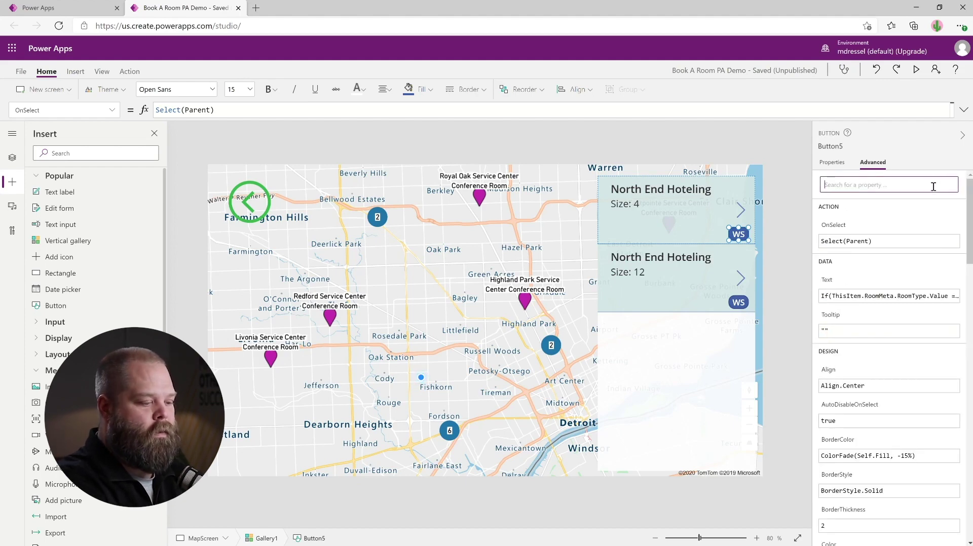
text(fill)
click(906, 259)
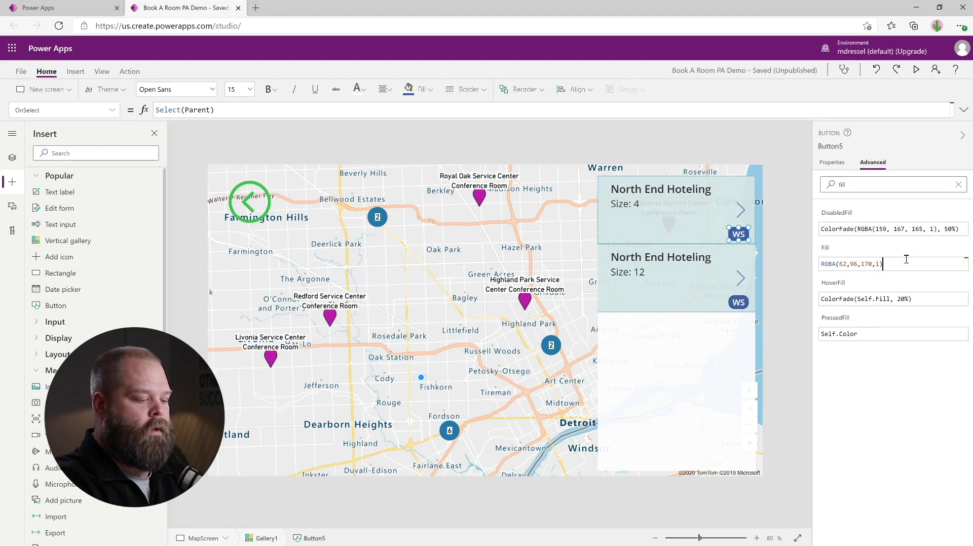
drag(897, 263, 812, 255)
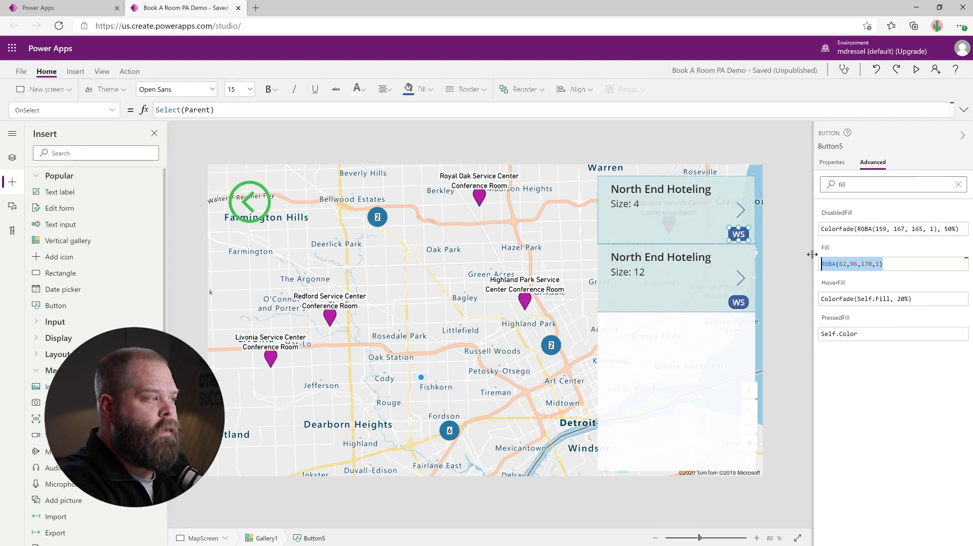
text(ThisItem.Item)
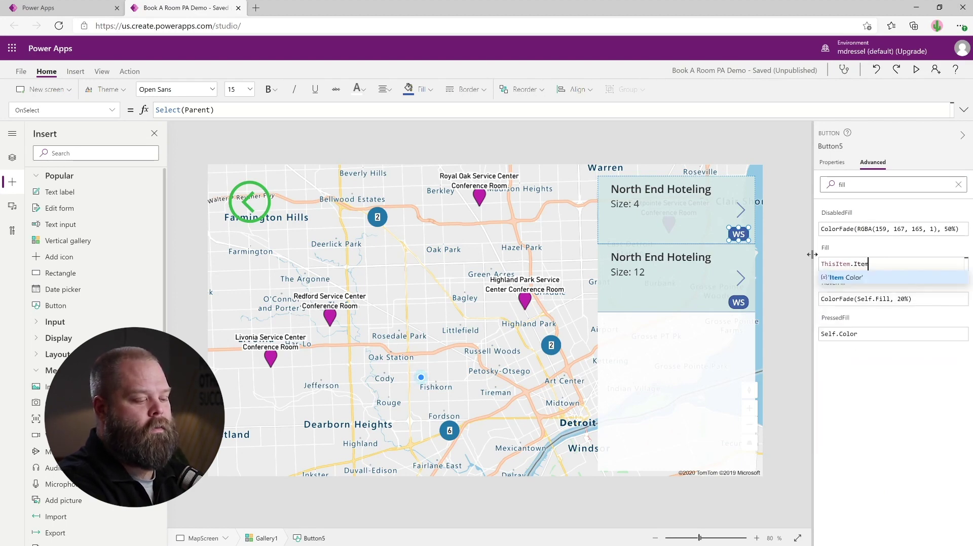
key(Tab)
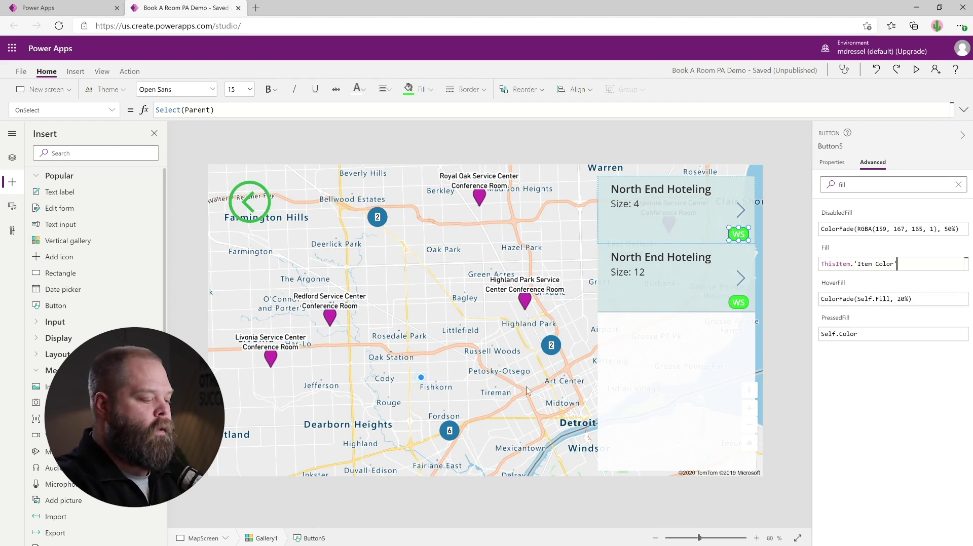
- Try several map clusters and single pins, checking the gallery's room list and the badge text and colour for each
click(463, 325)
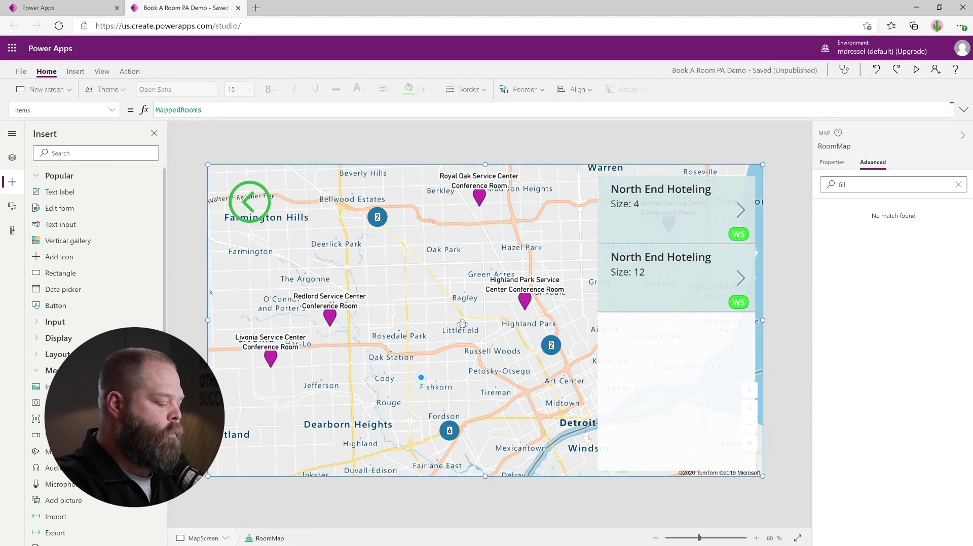
key(alt)
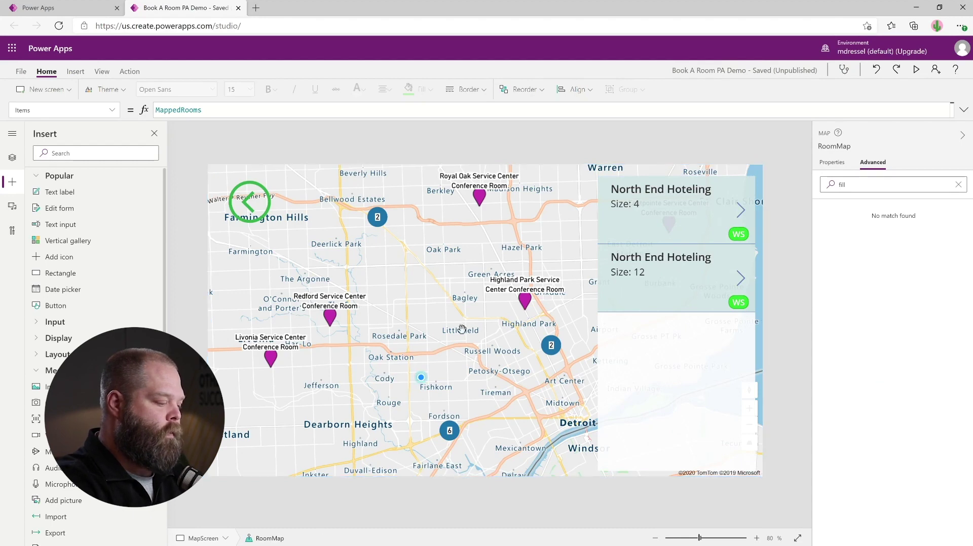
click(450, 433)
scroll(716, 281, down, 3)
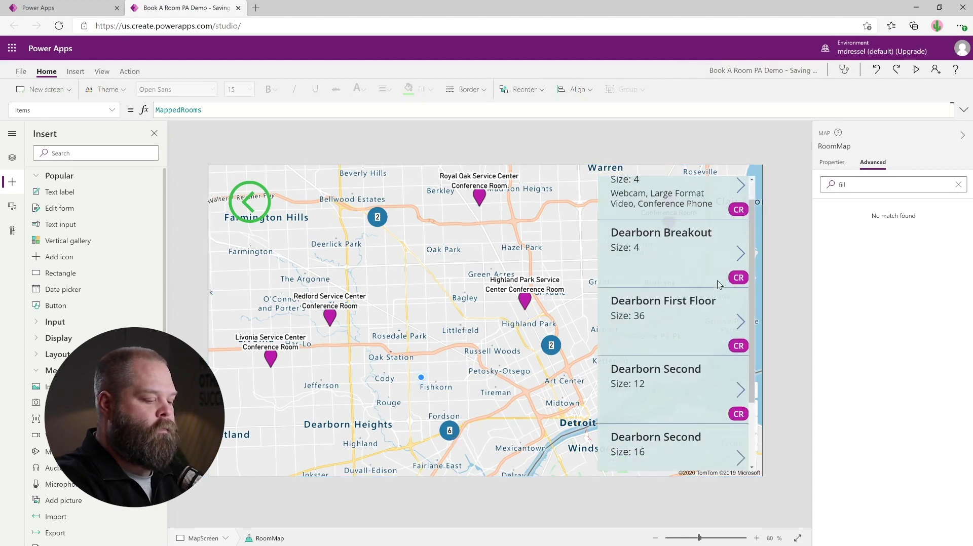
click(551, 346)
click(379, 219)
click(479, 201)
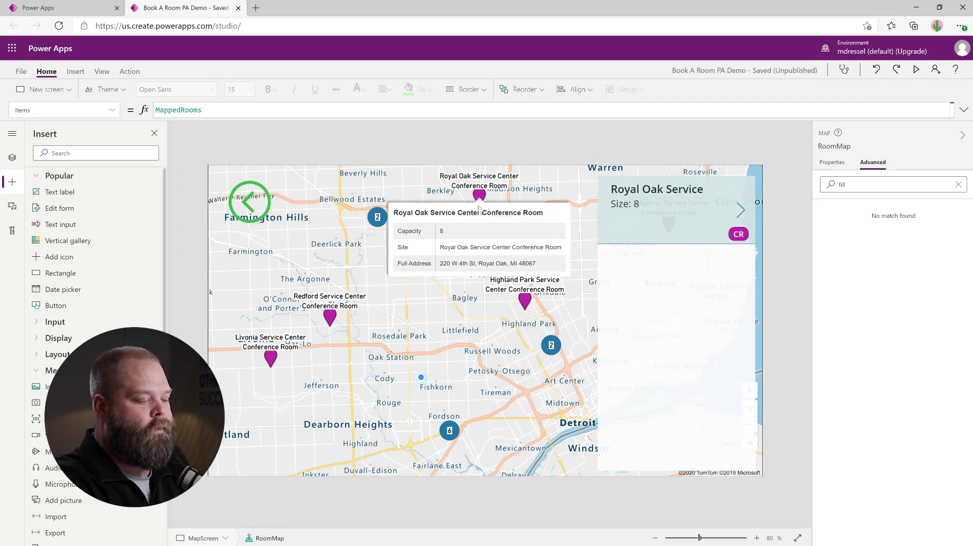
click(330, 317)
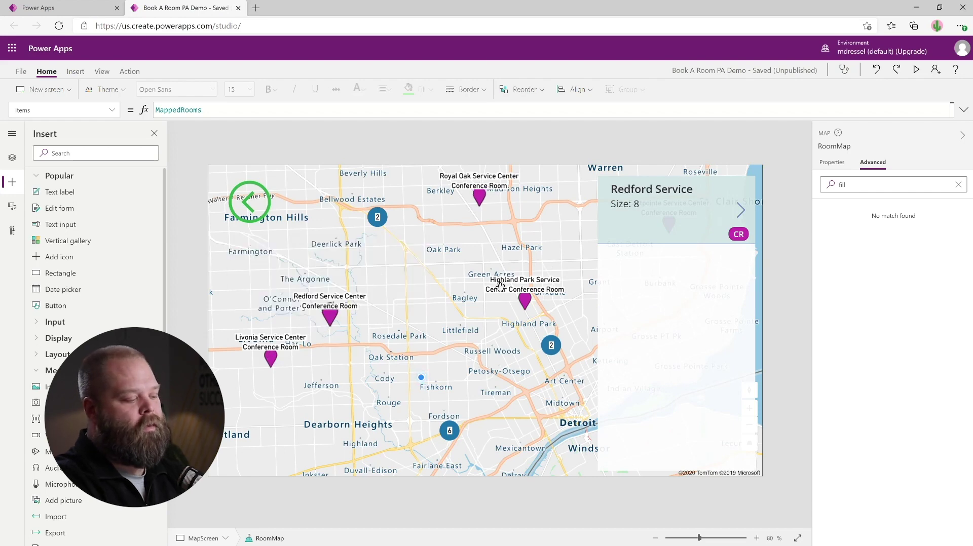
click(551, 346)
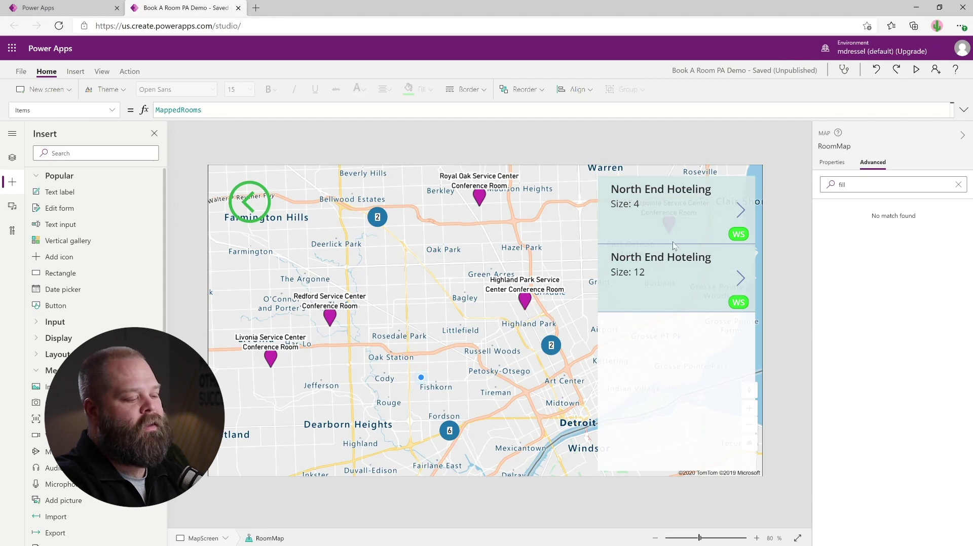
- Append Set(varSelectedRoomEmail,SelectedRoomsGallery.Selected.Email) on a new line after Select(Parent); in the gallery arrow's OnSelect formula
click(732, 203)
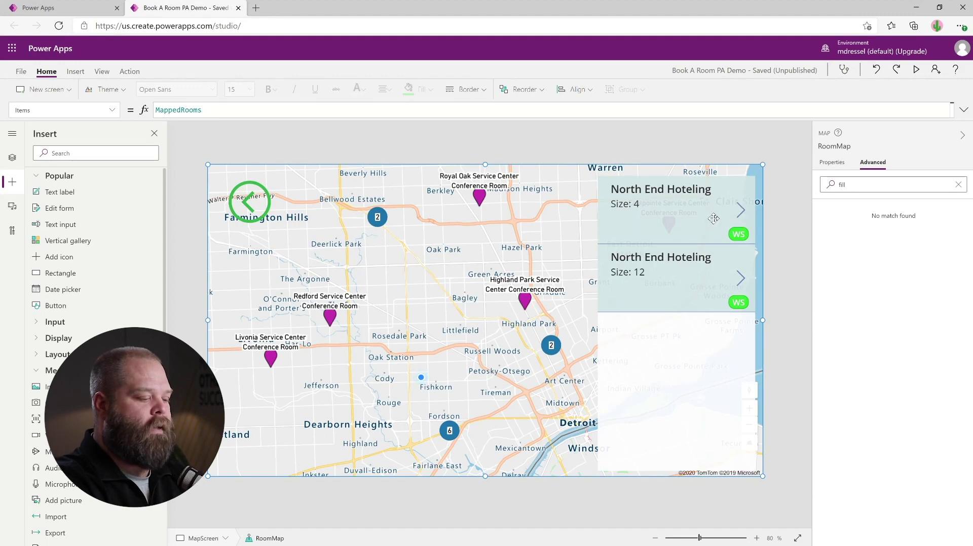
click(777, 309)
click(710, 229)
click(740, 213)
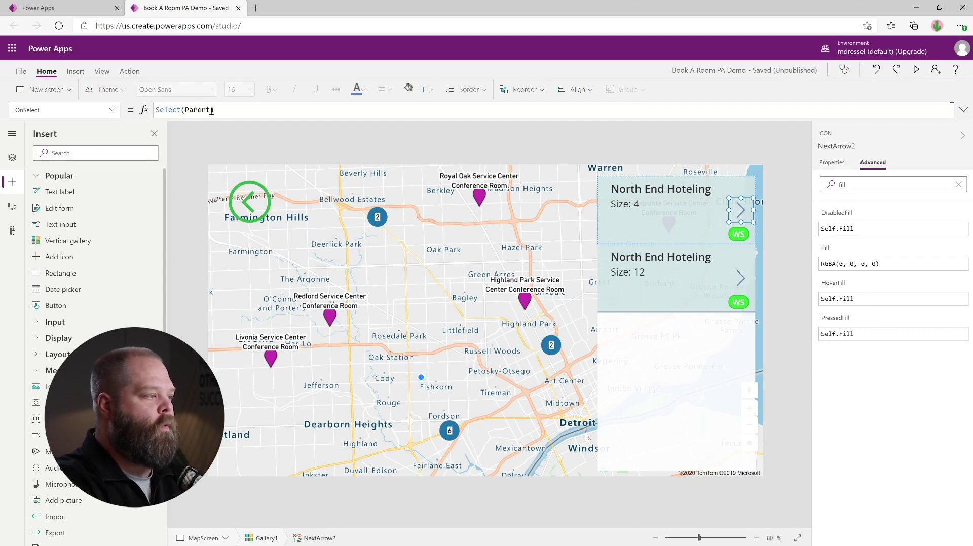
click(964, 111)
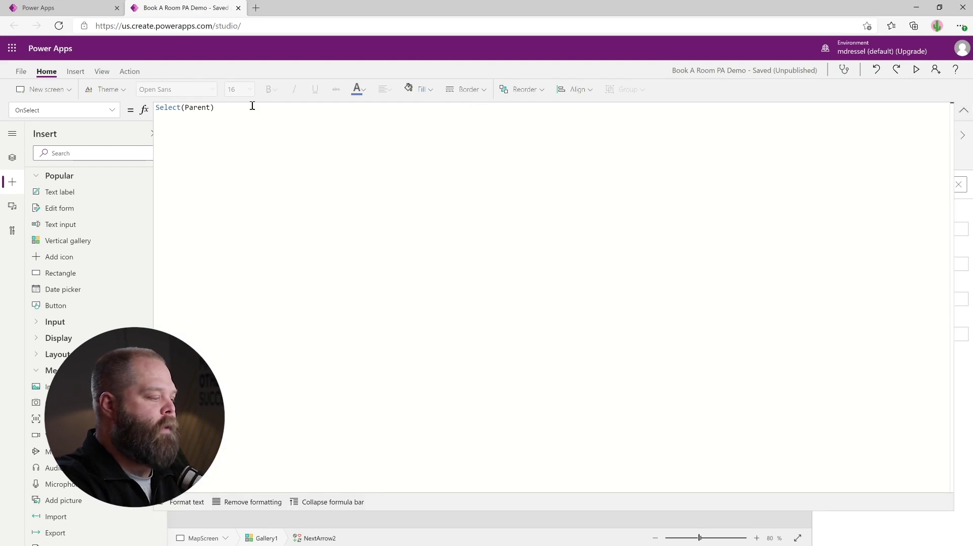
text(; )
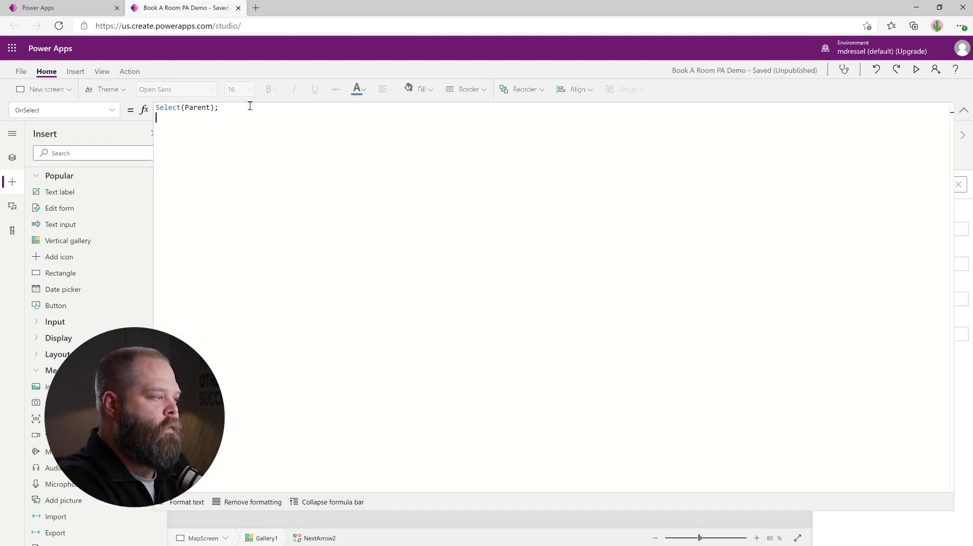
text(Set)
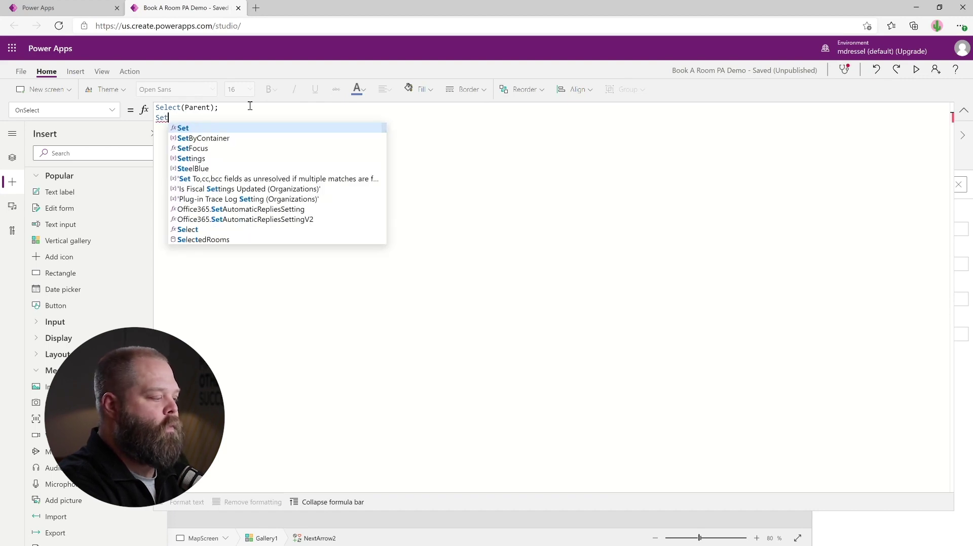
text(()
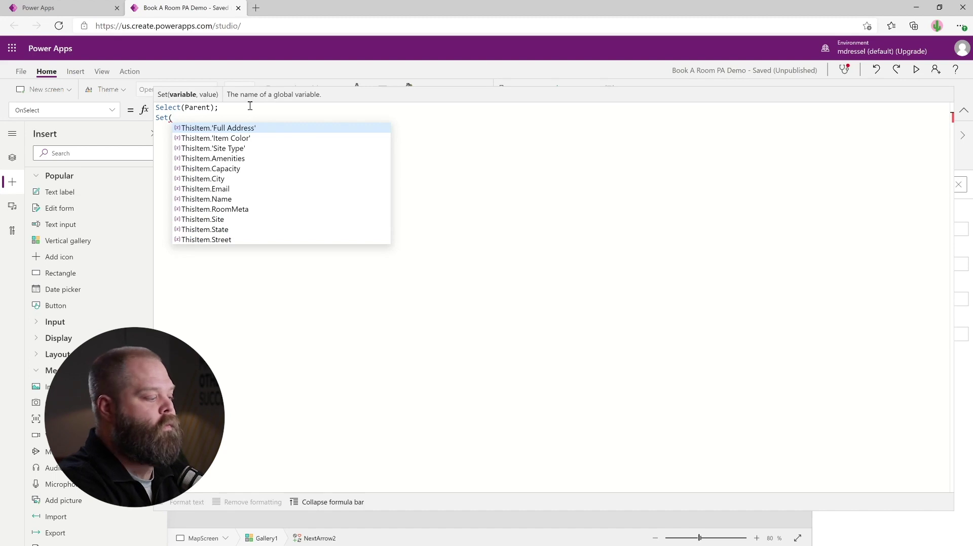
text(varSelecte)
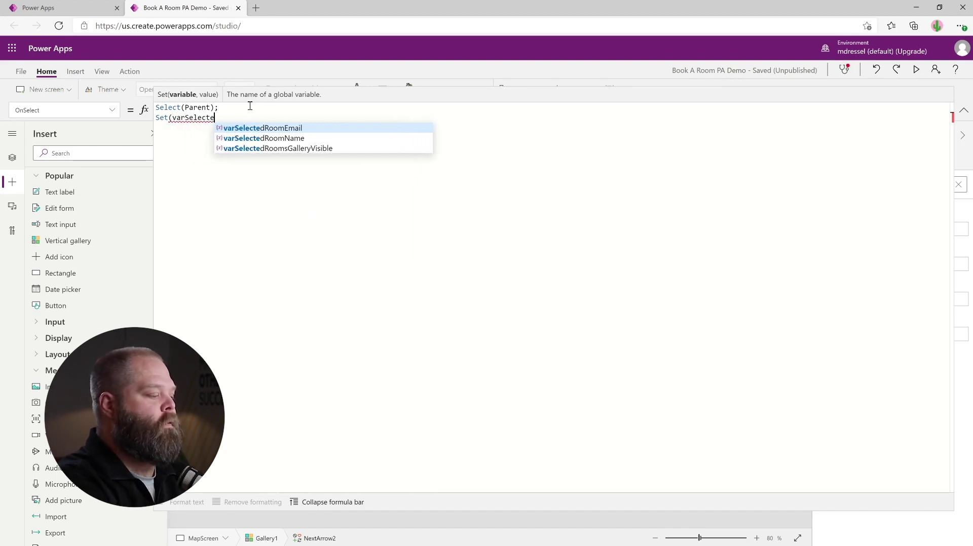
key(Tab)
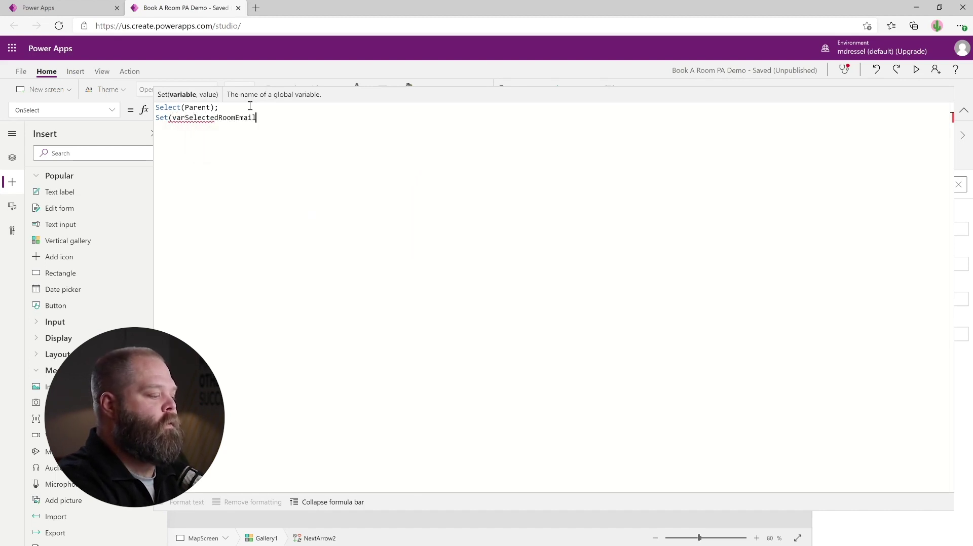
text(,S)
text(elected)
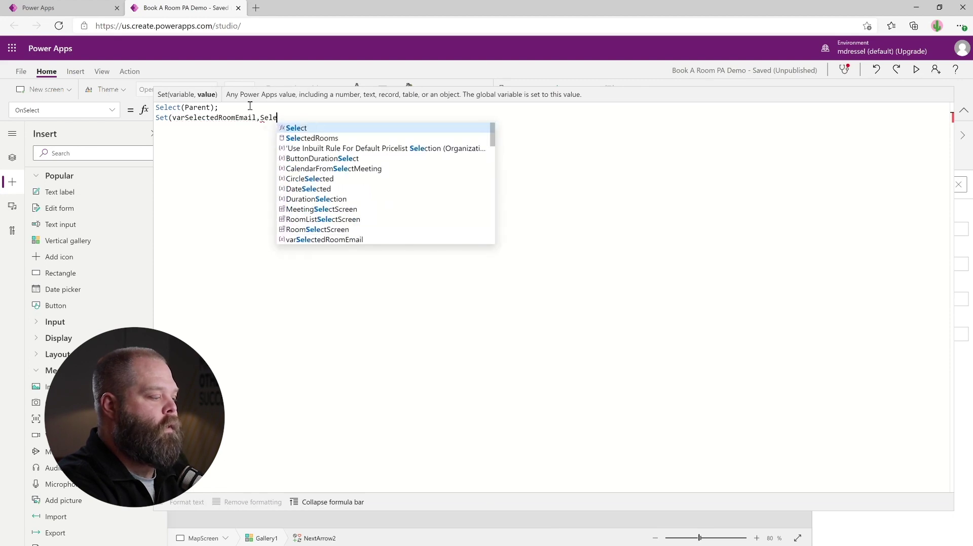
text(RoomsGa)
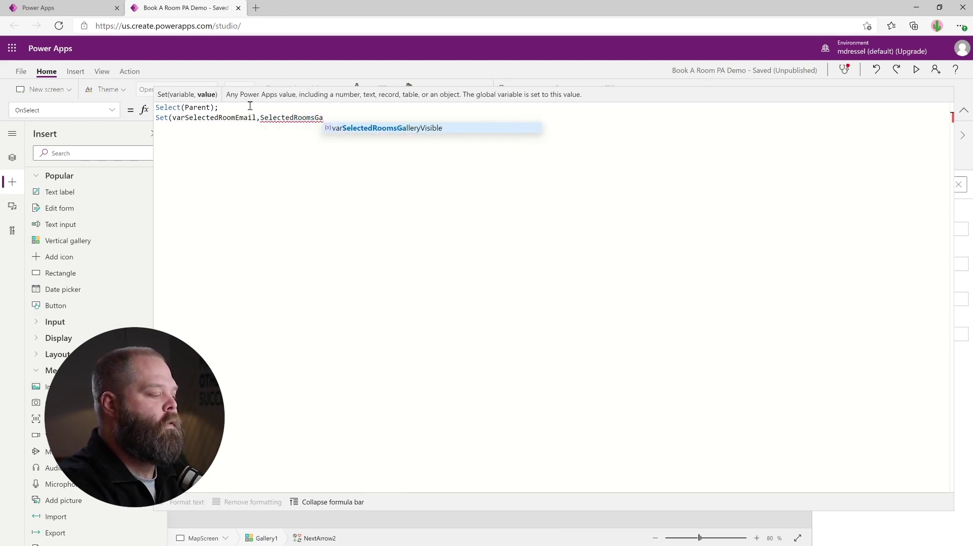
text(ll)
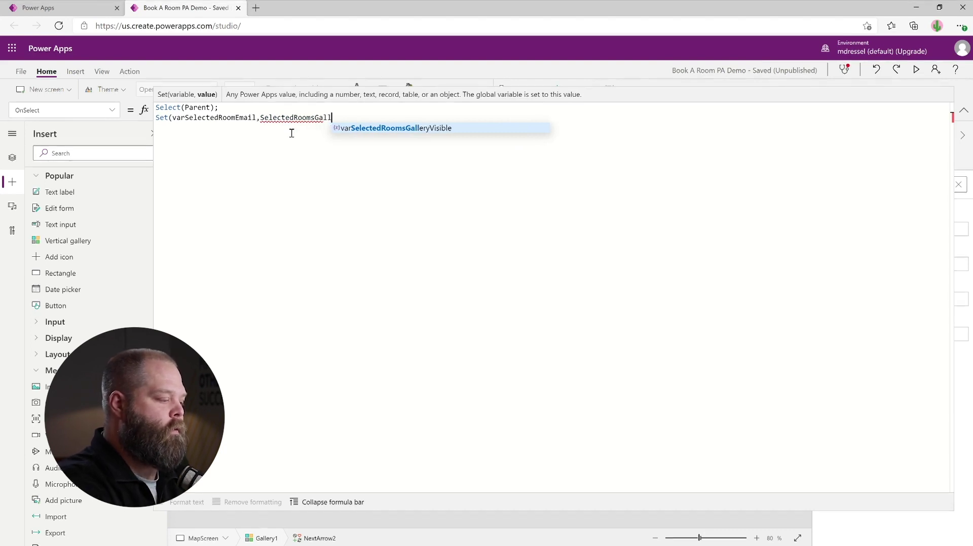
text(ery.Selected.Email)
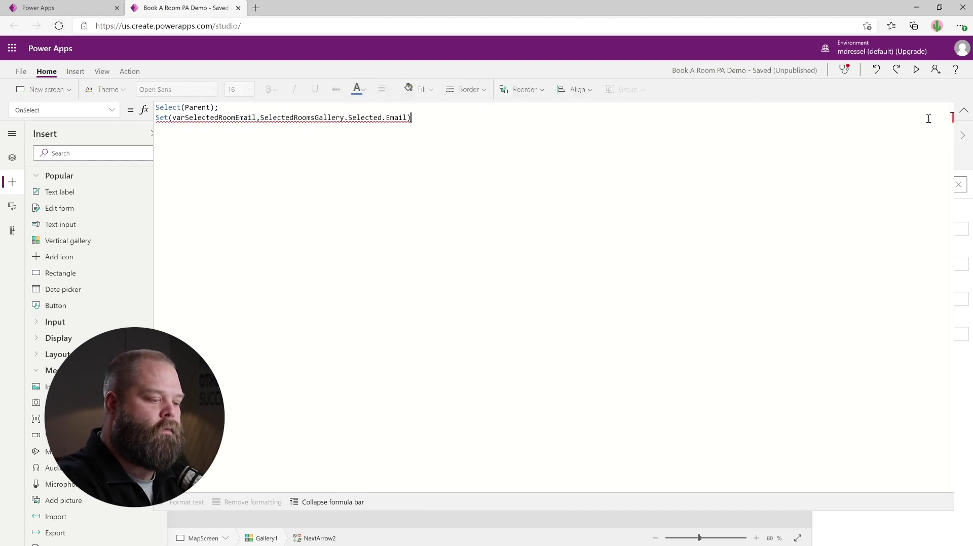
click(963, 111)
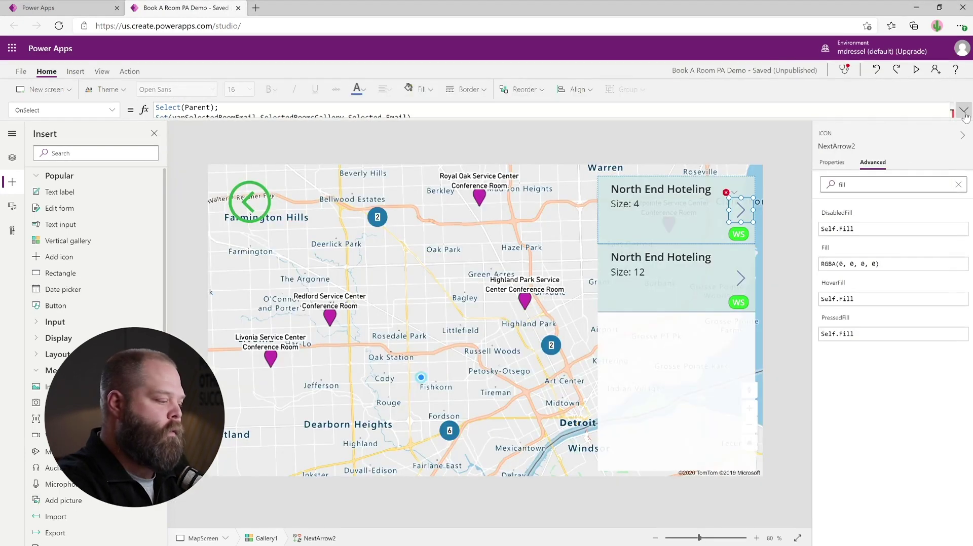
- Rename the selected-rooms gallery on MapScreen as SelectedRoomsGallery
click(666, 335)
click(13, 159)
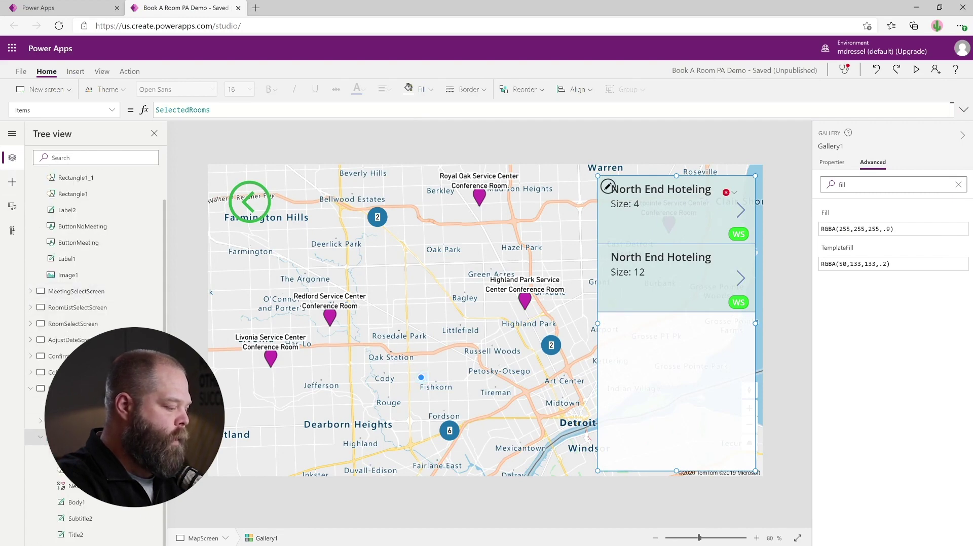
right_click(144, 435)
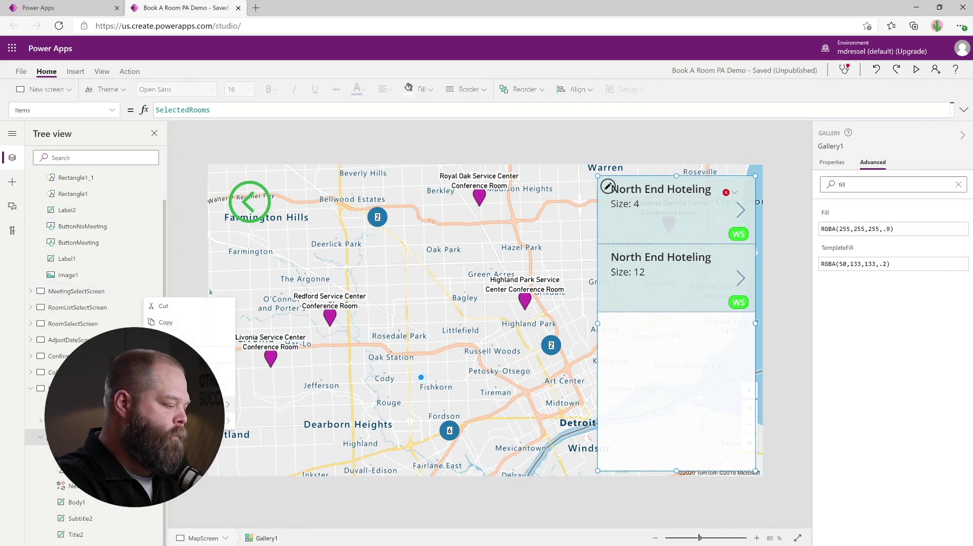
click(172, 355)
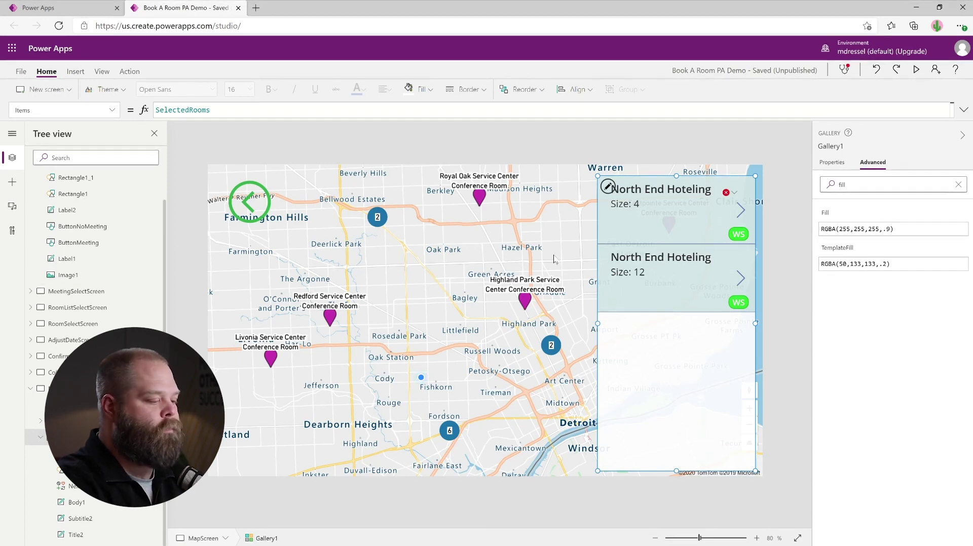
- Append Set(varSelectedRoomName,SelectedRoomsGallery.Selected.Name); on a new line in the OnSelect formula of the gallery arrow NextArrow2
click(677, 230)
click(736, 219)
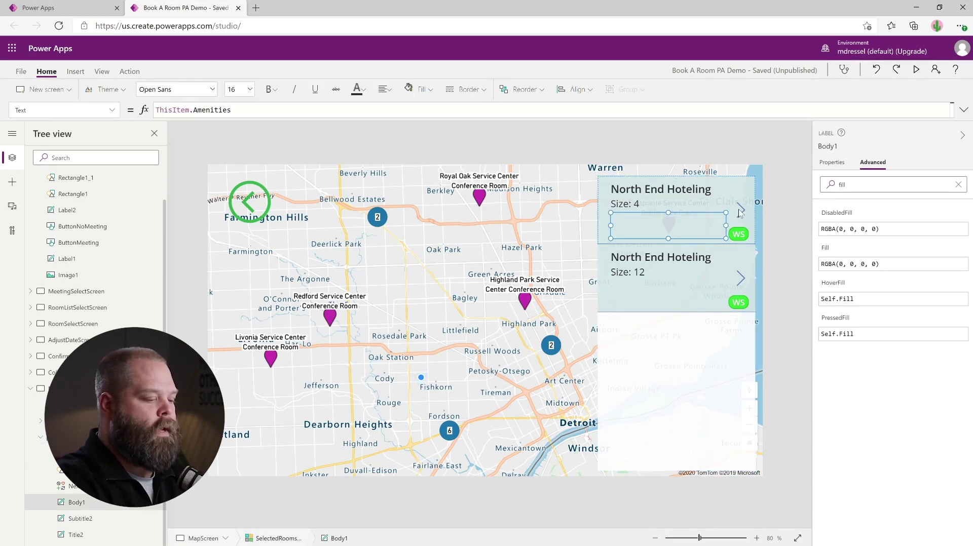
click(963, 110)
text(; )
text(Se)
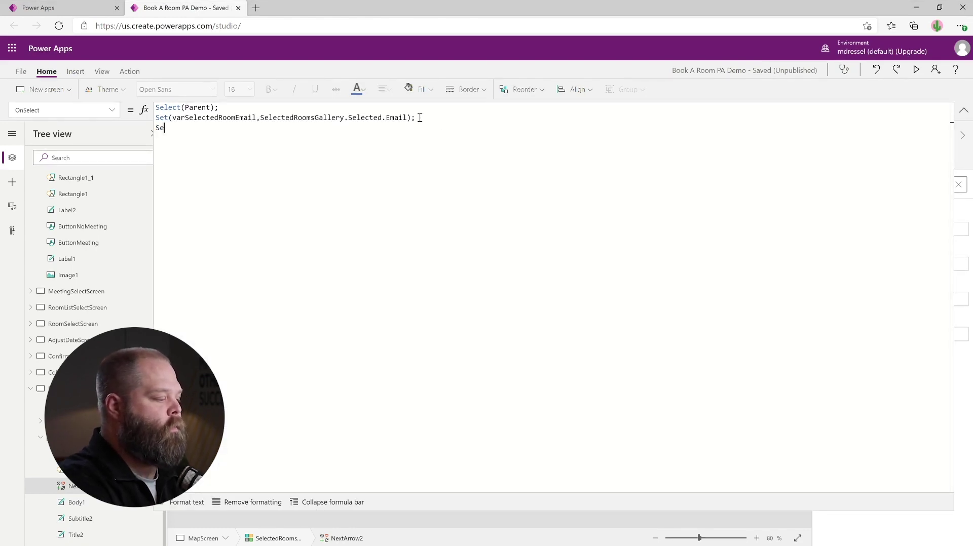
text(t(var)
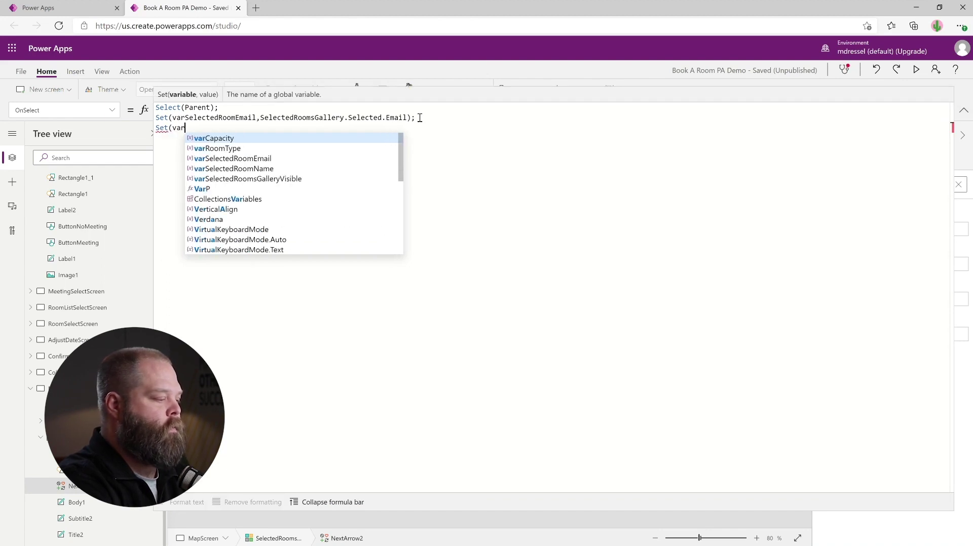
text(select)
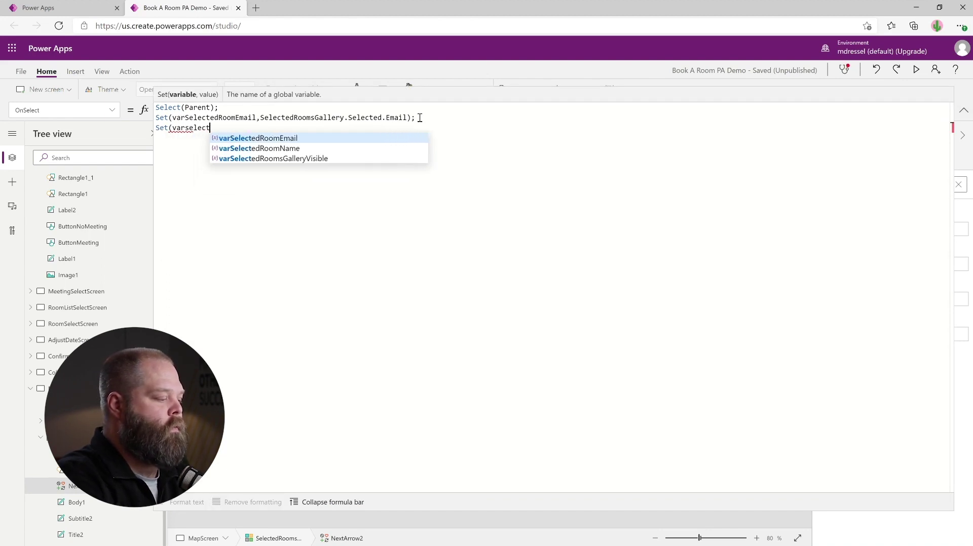
key(Down)
key(Tab)
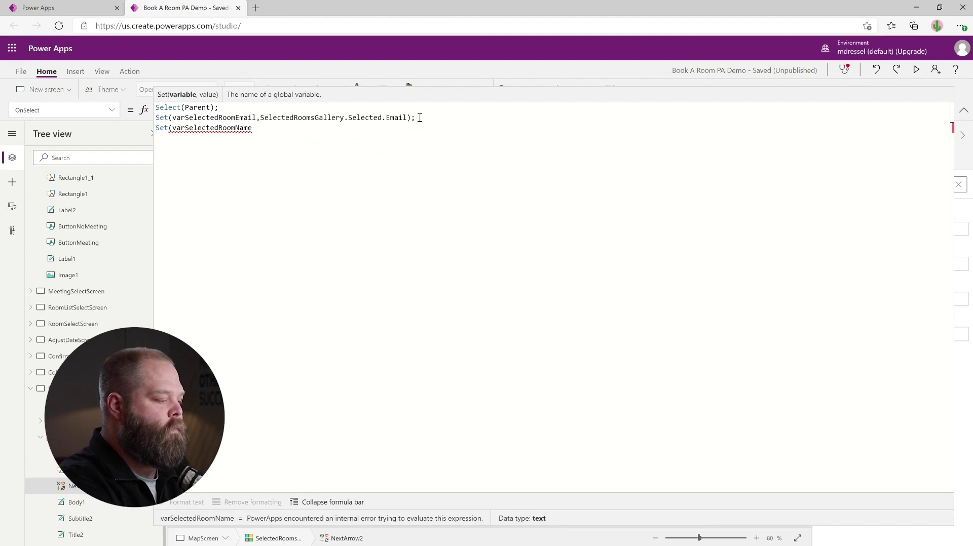
text(,Selected)
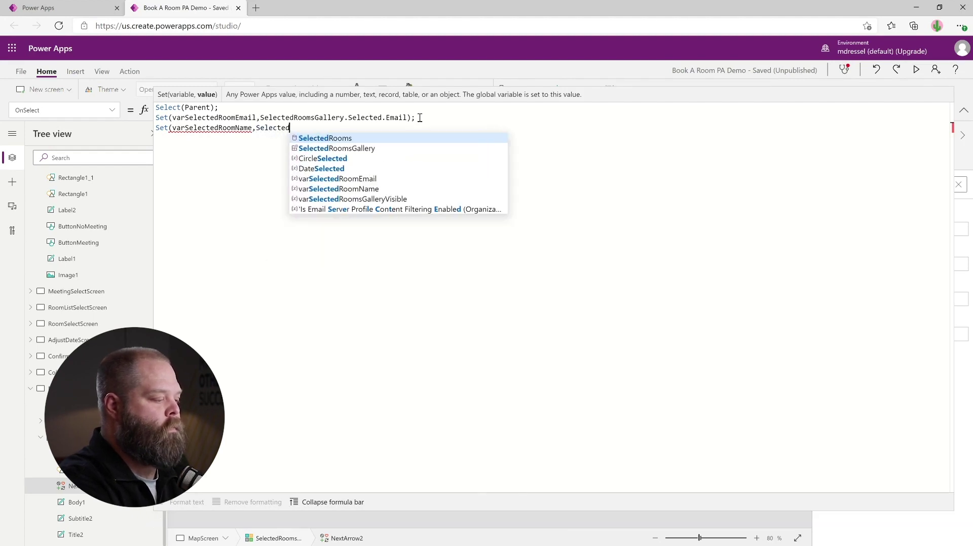
text(RoomsGa)
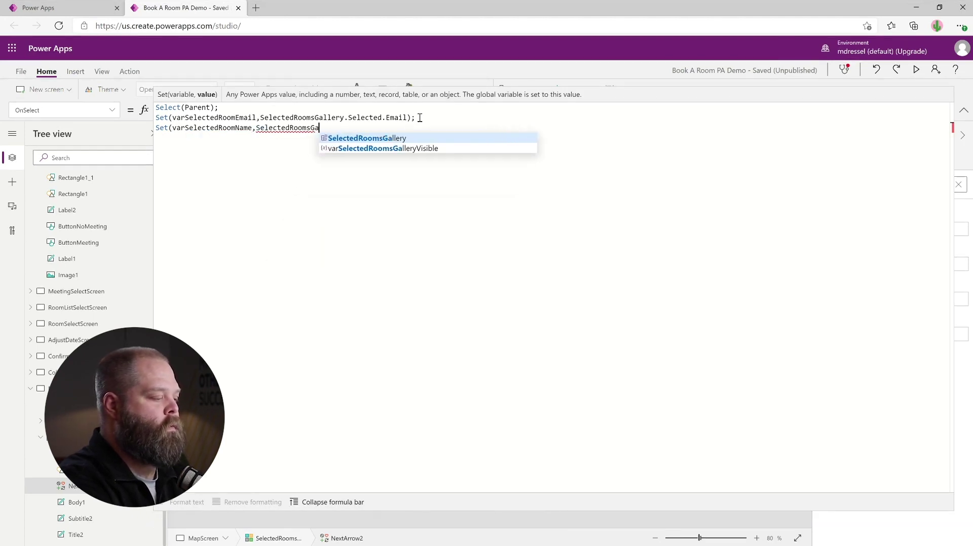
text(llery.Selec)
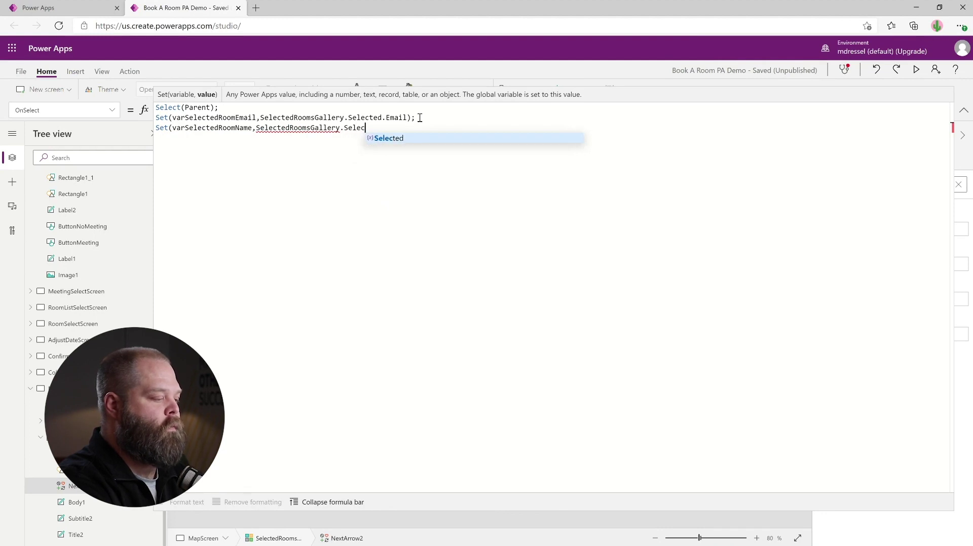
text(ted.N)
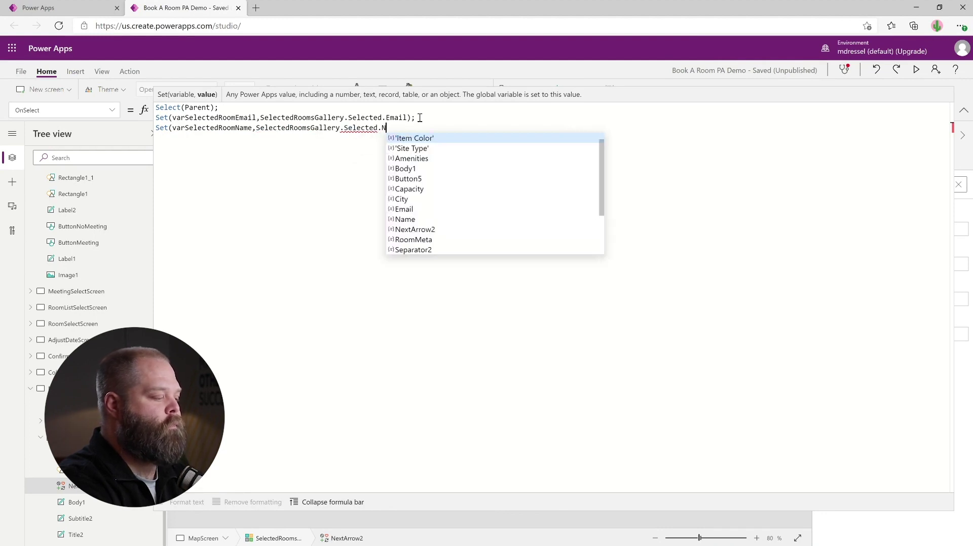
text(ame); )
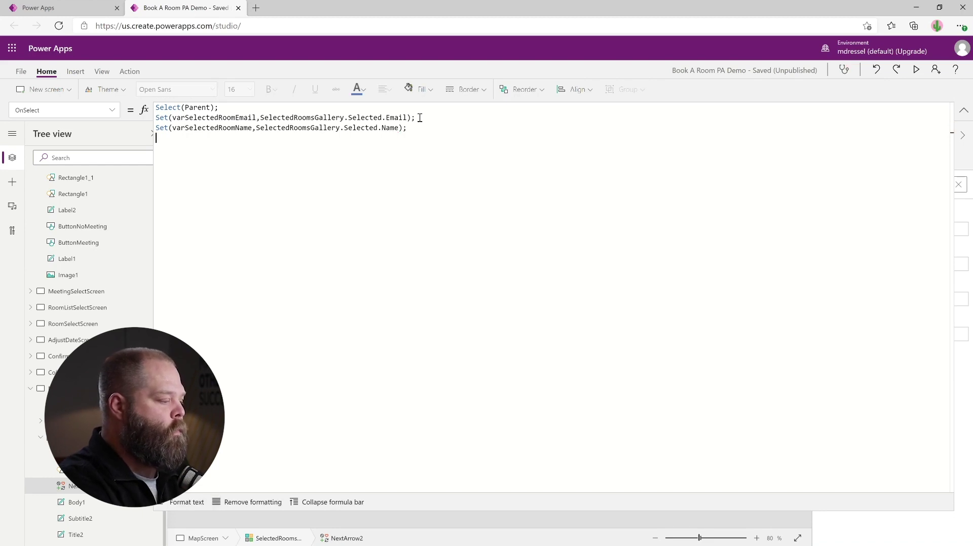
- Add the line Set(IsBooking, true); below the room-name line in the arrow's OnSelect formula
text(Set()
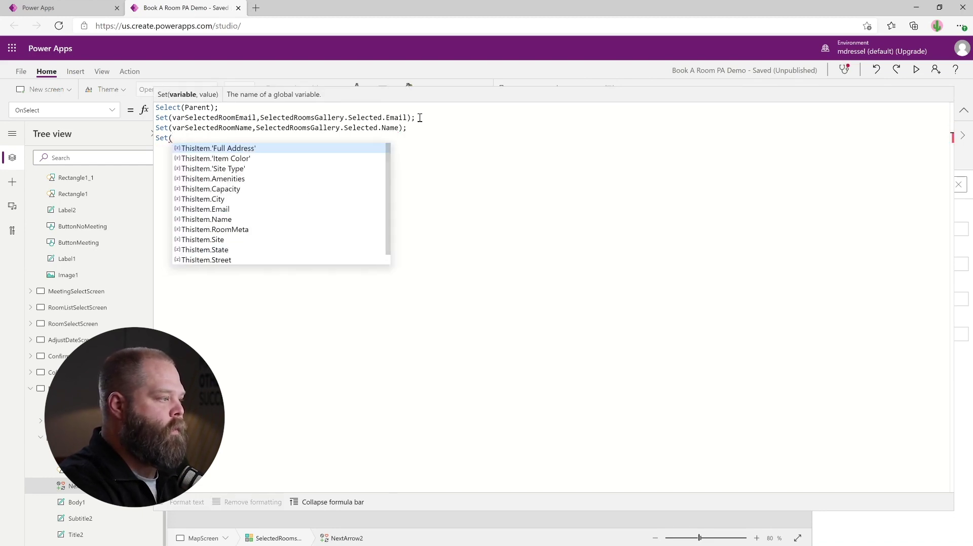
text(IsBooking, )
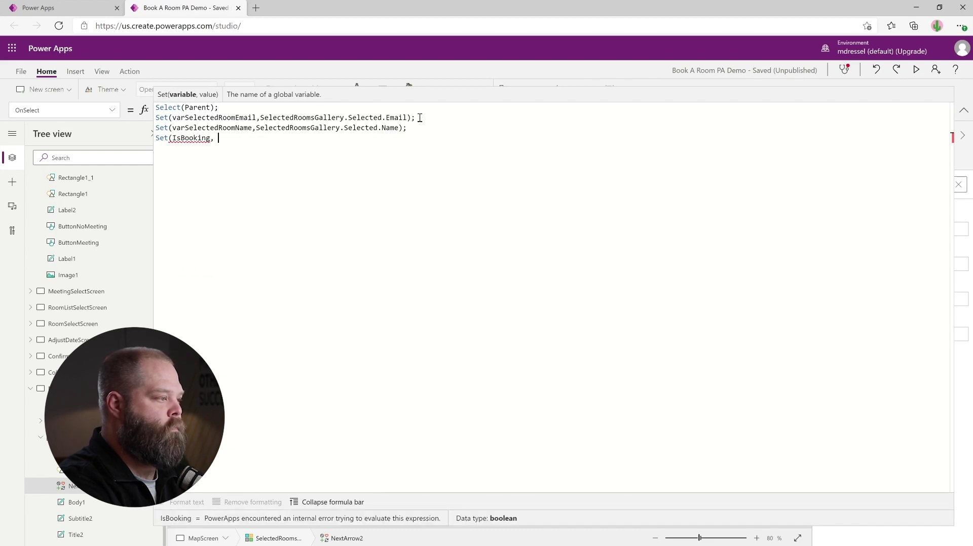
text(true);)
key(shift+Return)
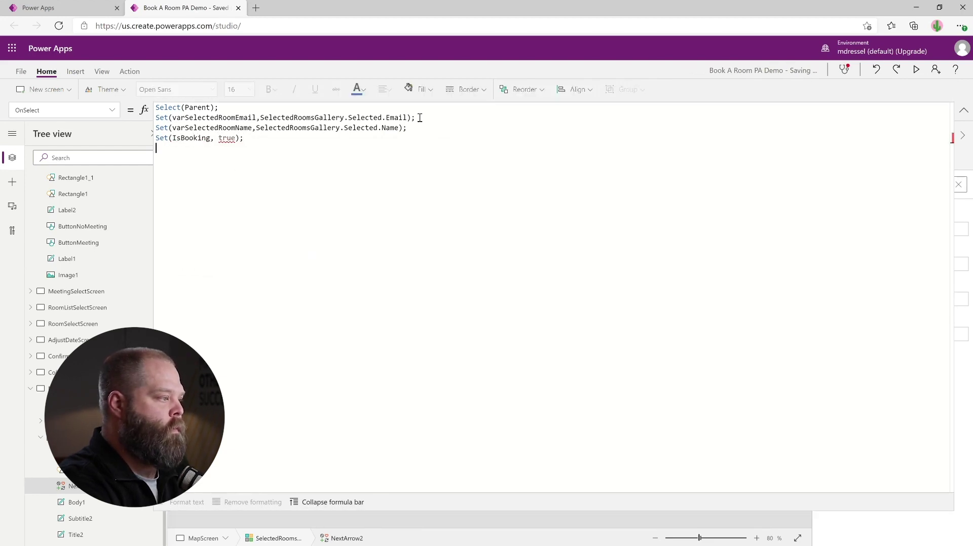
- End the arrow's OnSelect formula with Navigate(ConfirmationScreen) and collapse the formula editor
text(N)
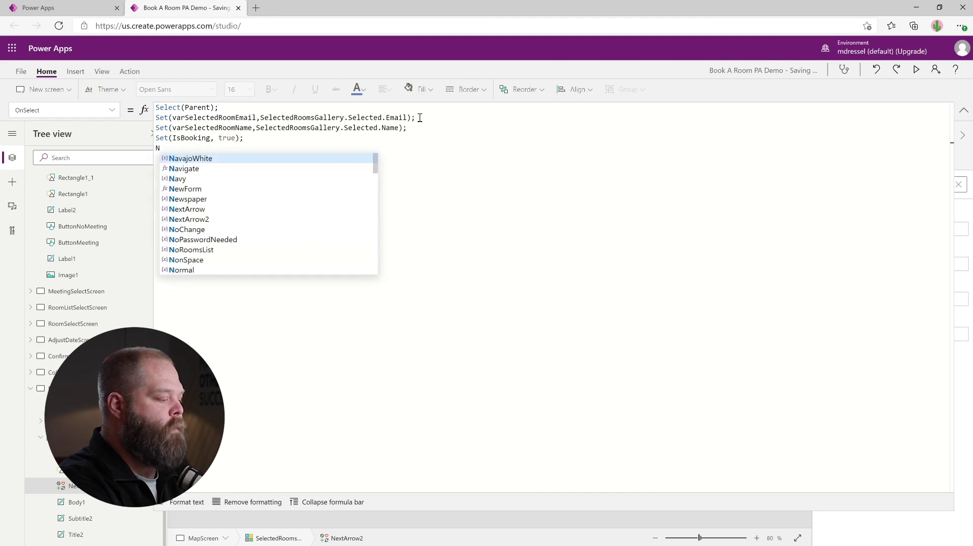
text(avig)
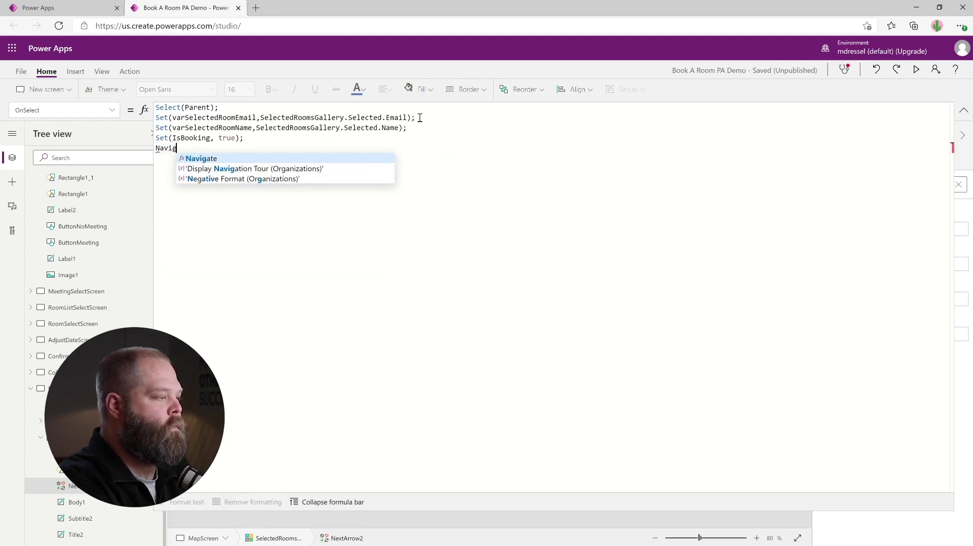
key(Tab)
text(Confirm)
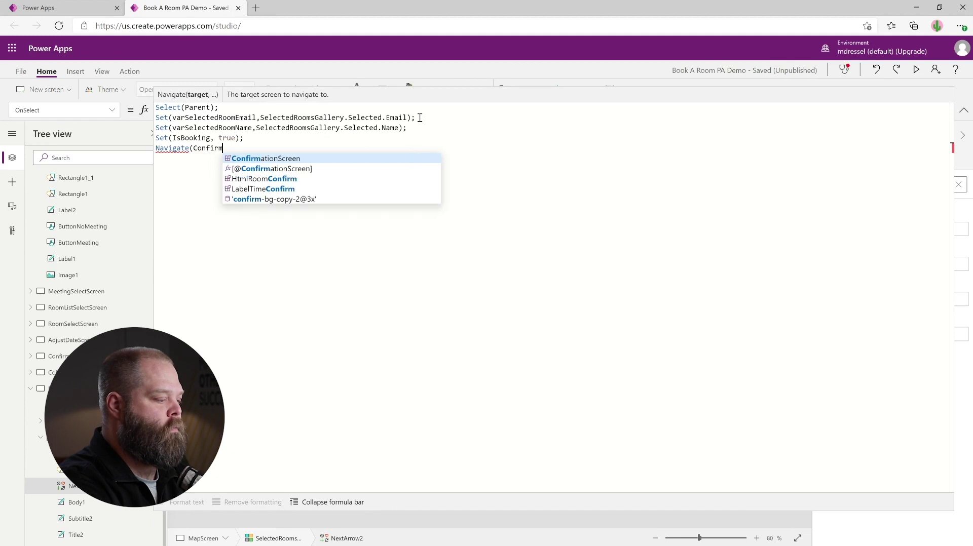
key(Tab)
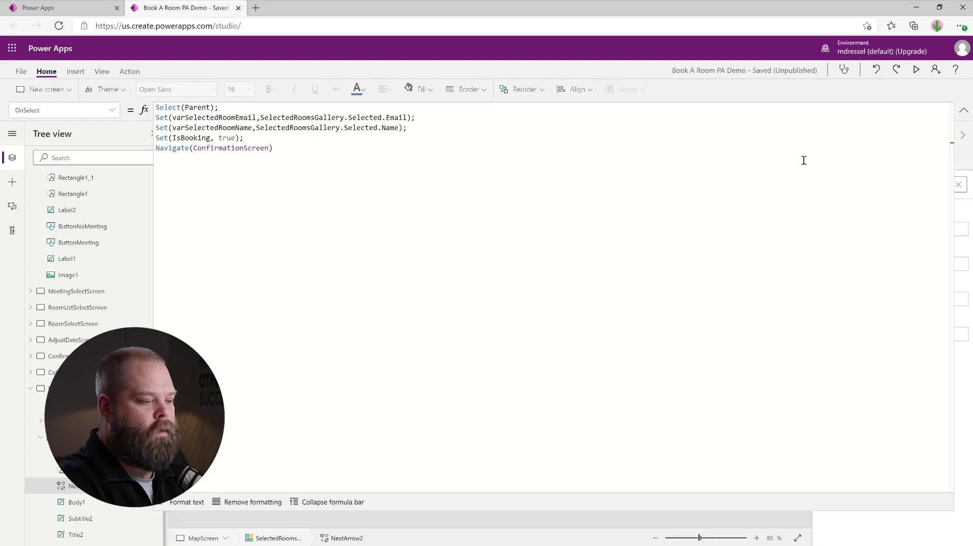
click(961, 112)
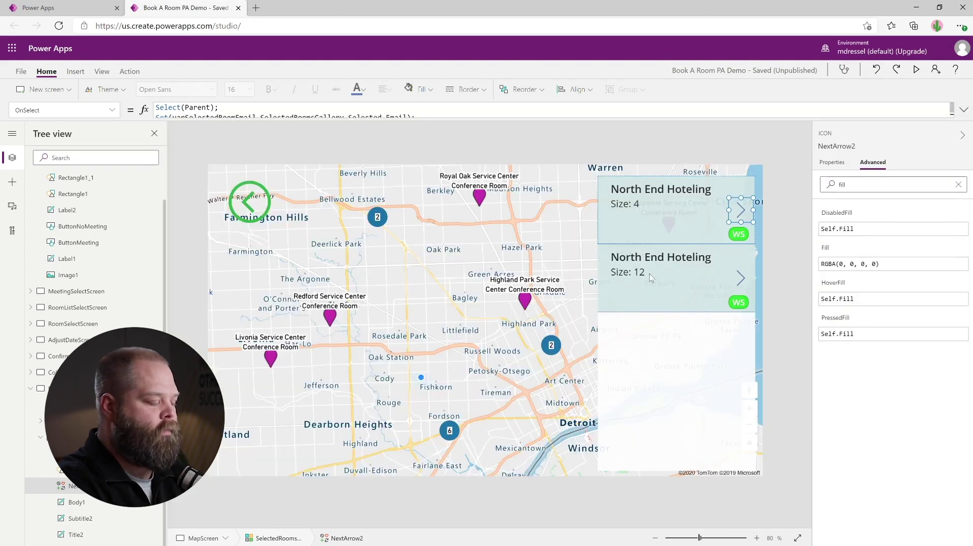
- Return from the map to the room selection screen, load more rooms and lower the capacity filter to 1
click(424, 289)
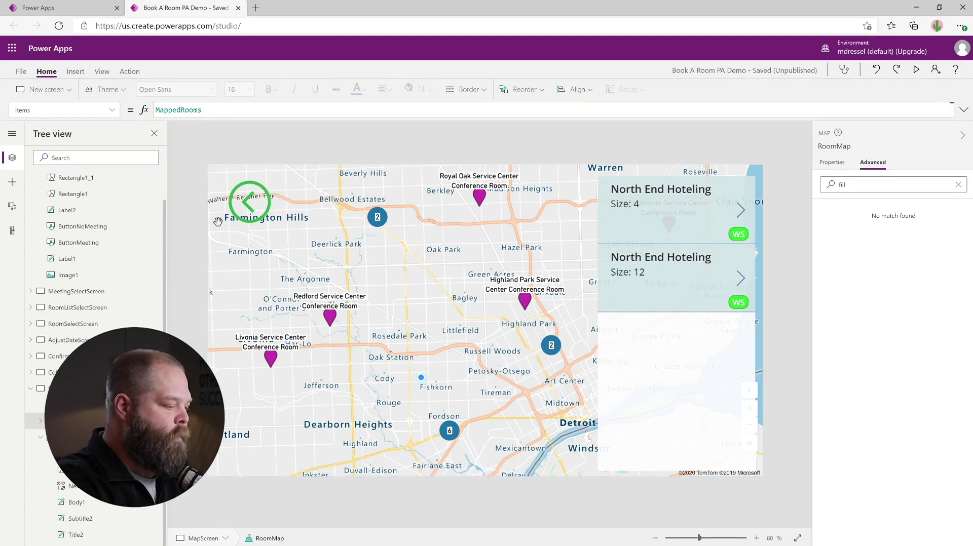
alt+click(245, 205)
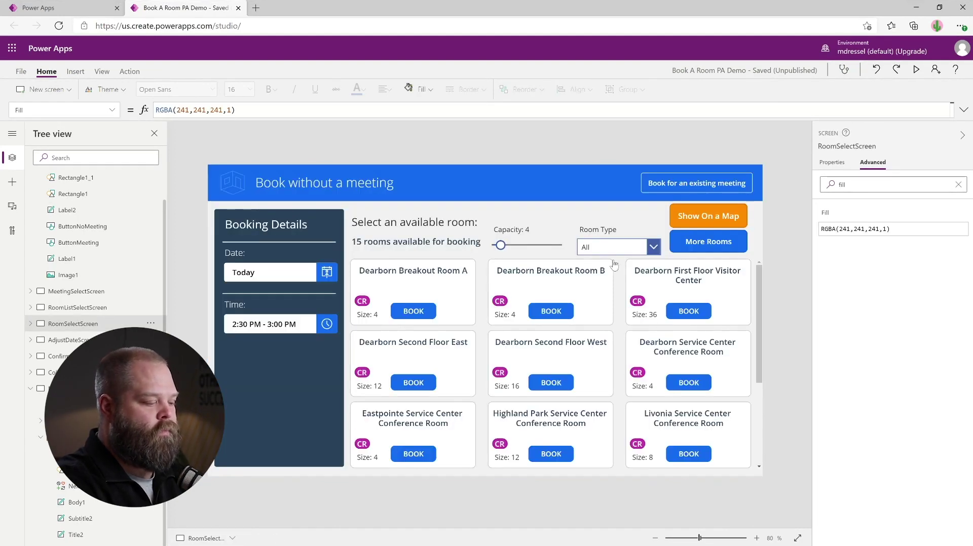
scroll(686, 335, down, 3)
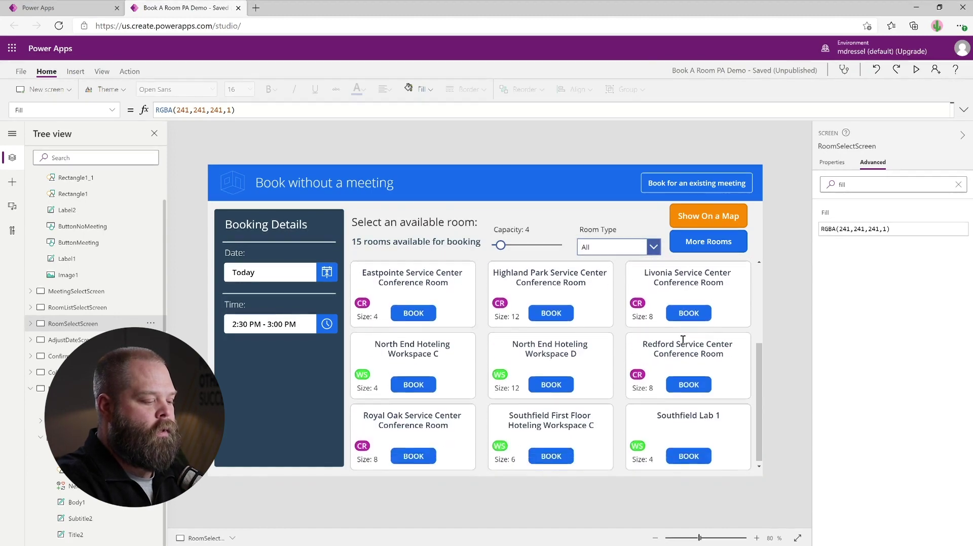
alt+click(706, 246)
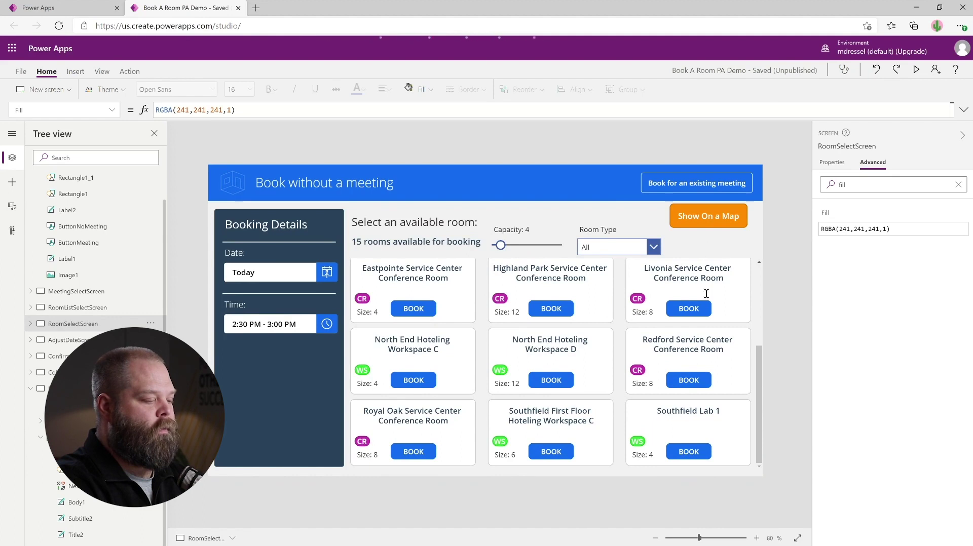
drag(501, 245, 496, 245)
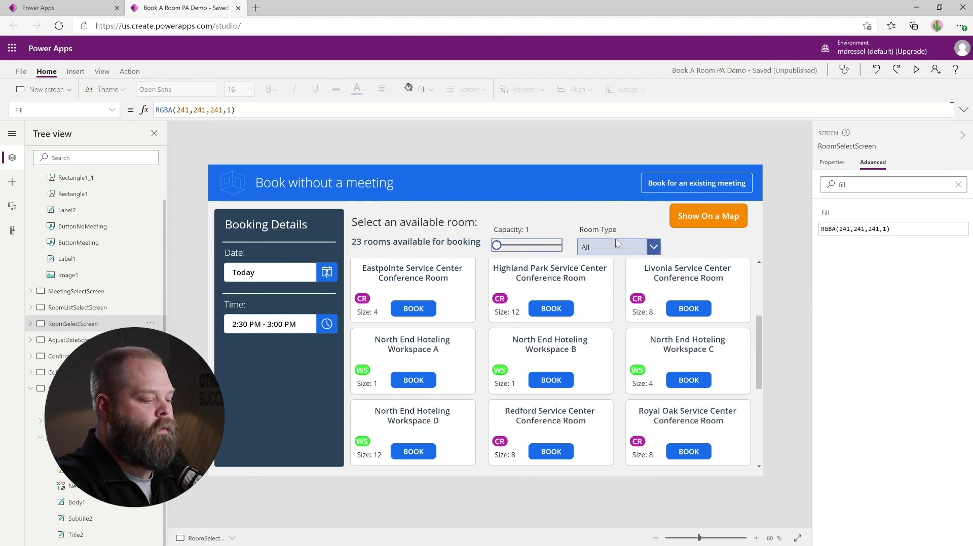
- Show the rooms on the map, select the Dearborn cluster of rooms and book the Dearborn Service Center room with its gallery arrow
alt+click(697, 219)
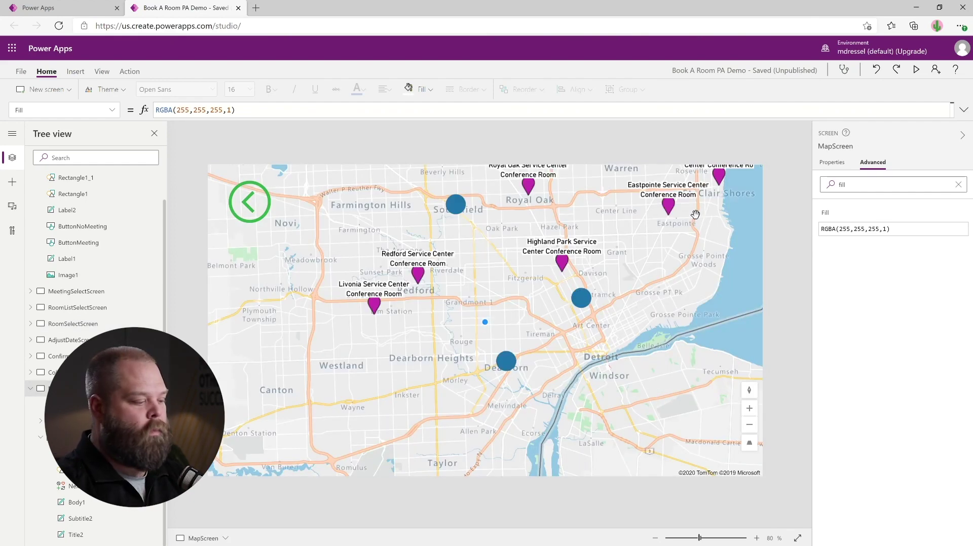
drag(661, 259, 584, 326)
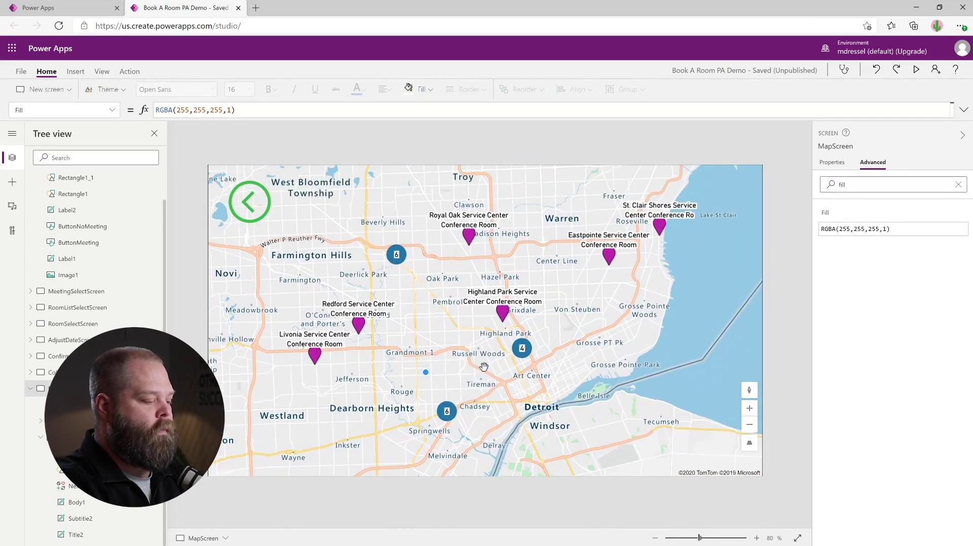
drag(485, 367, 498, 348)
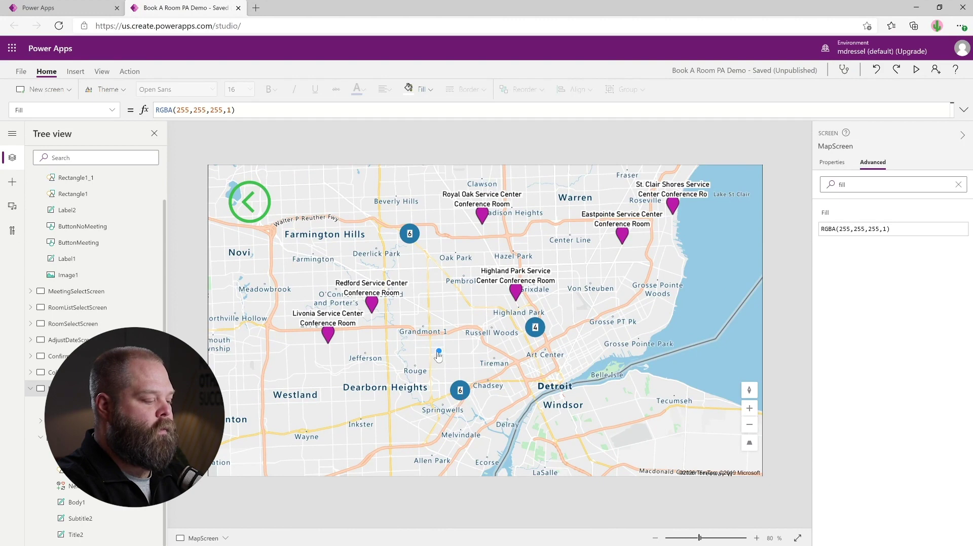
click(459, 392)
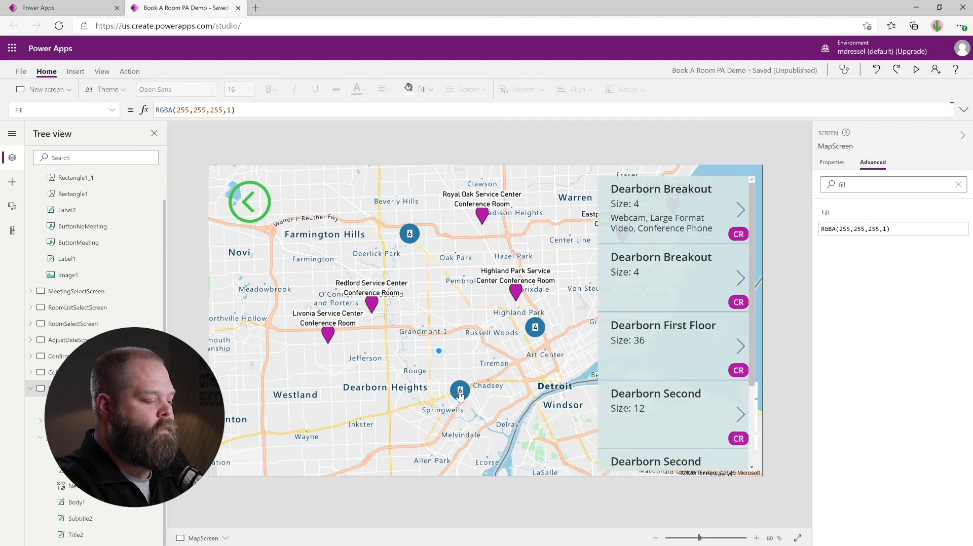
scroll(675, 260, down, 3)
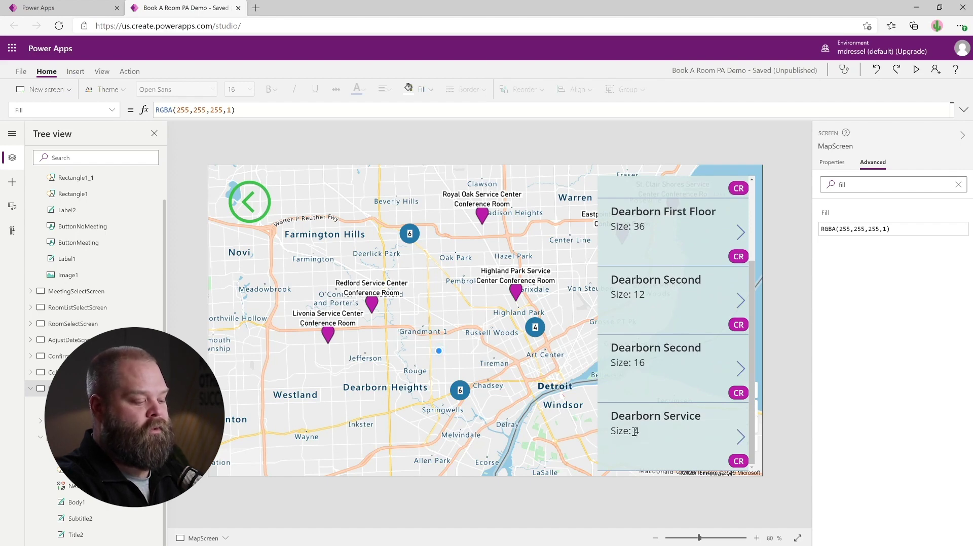
alt+click(740, 439)
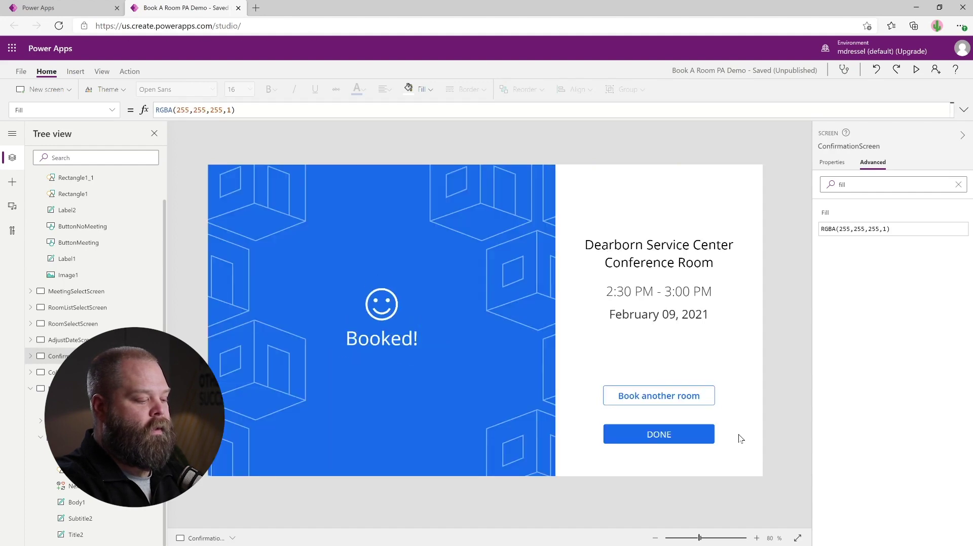